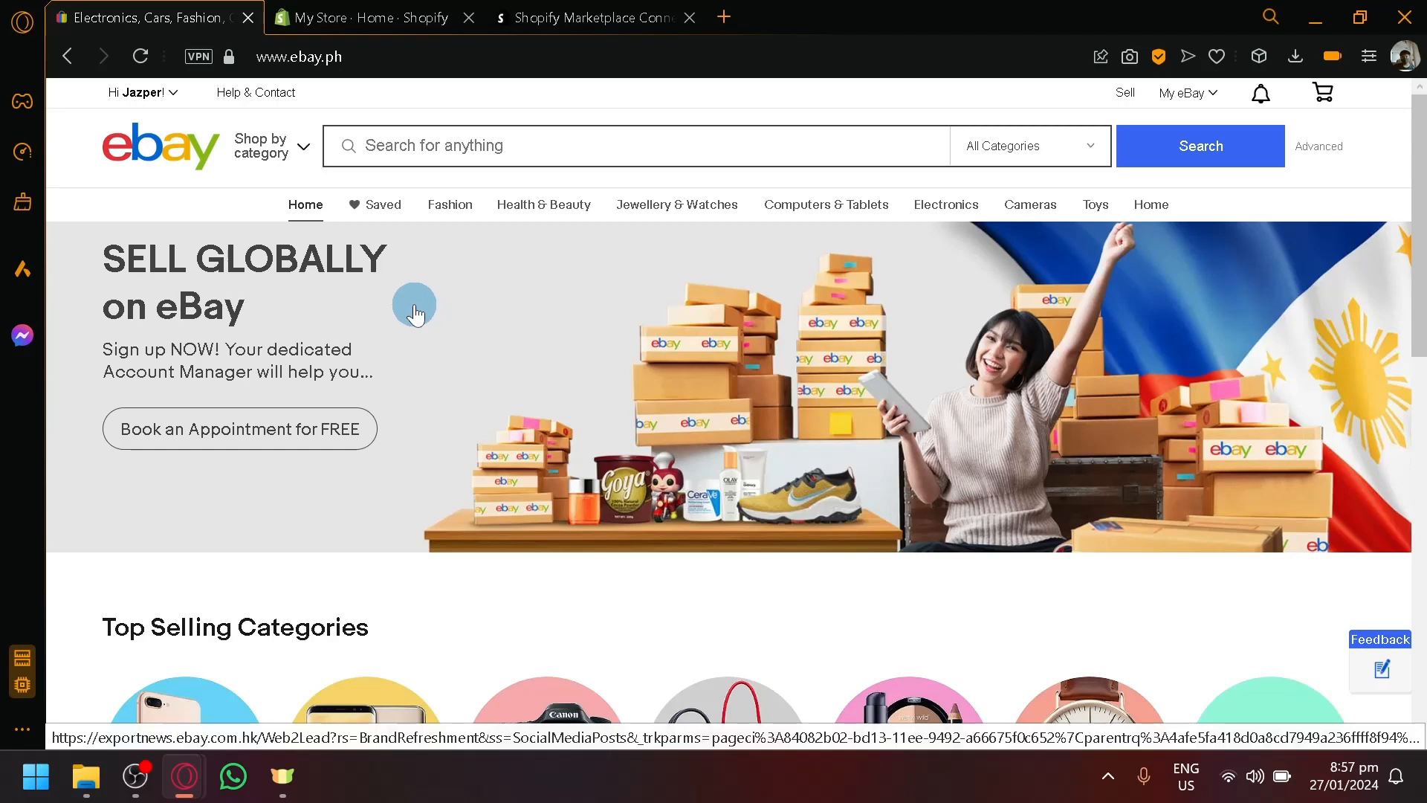
- Glance at the Shopify store admin, then go from the eBay Philippines home page to Sell
click(355, 17)
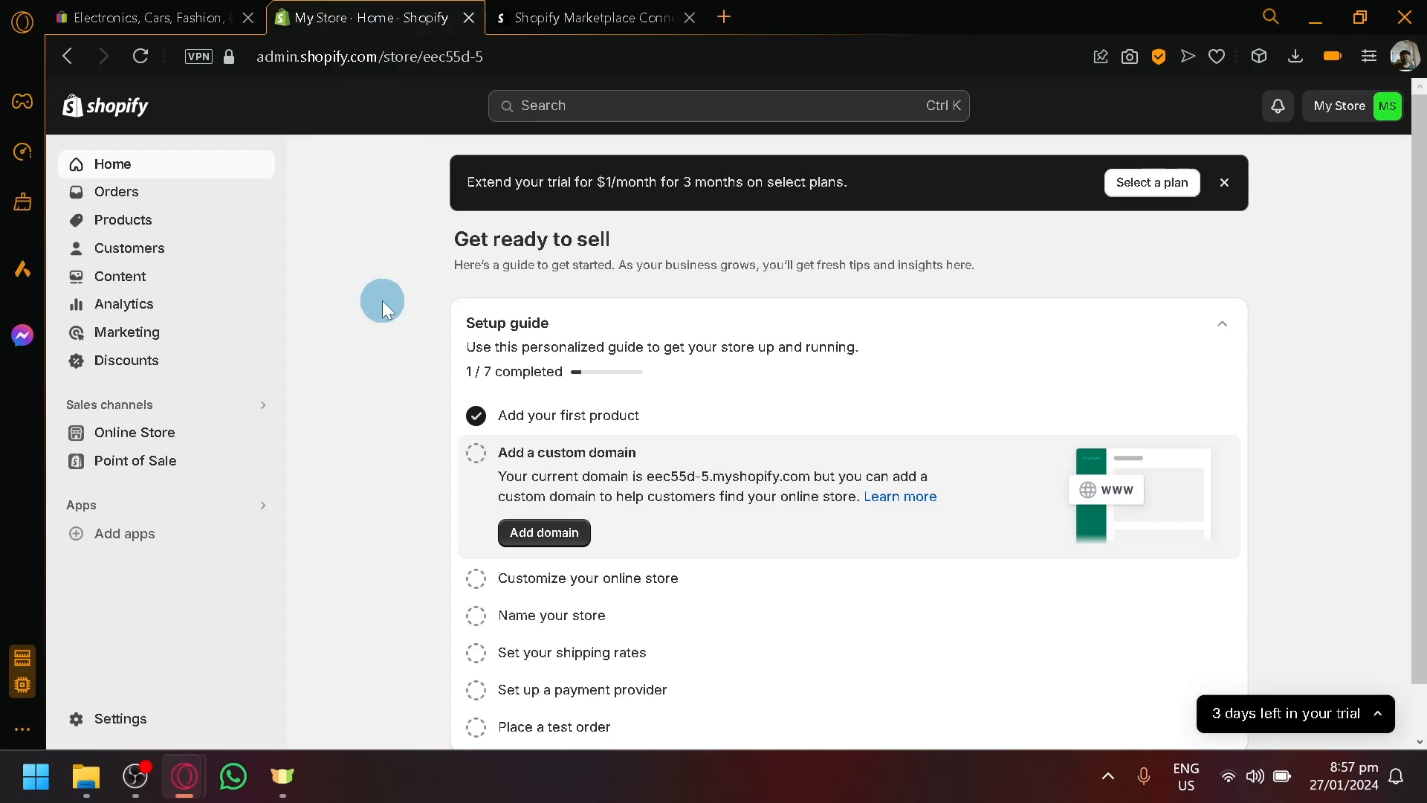
click(123, 9)
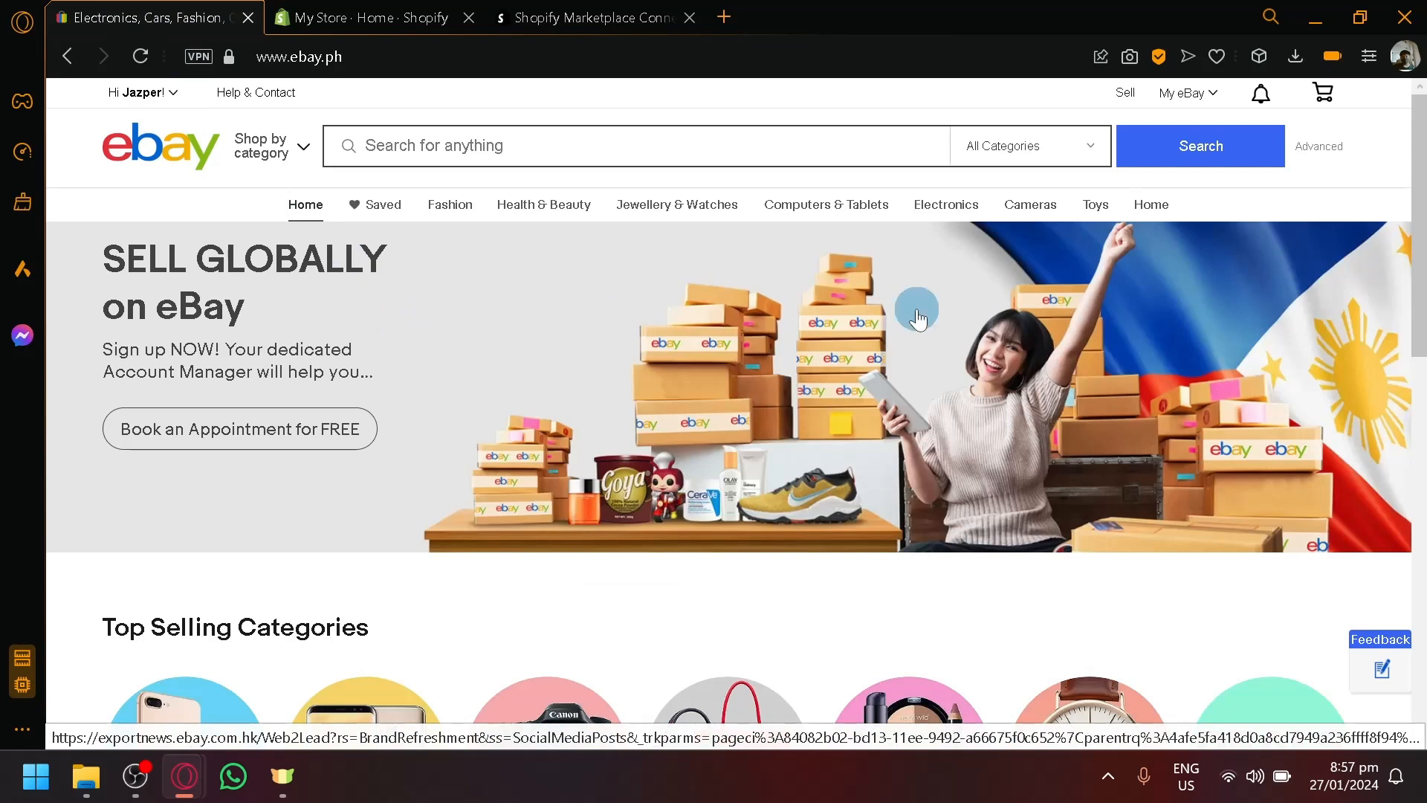
click(1124, 95)
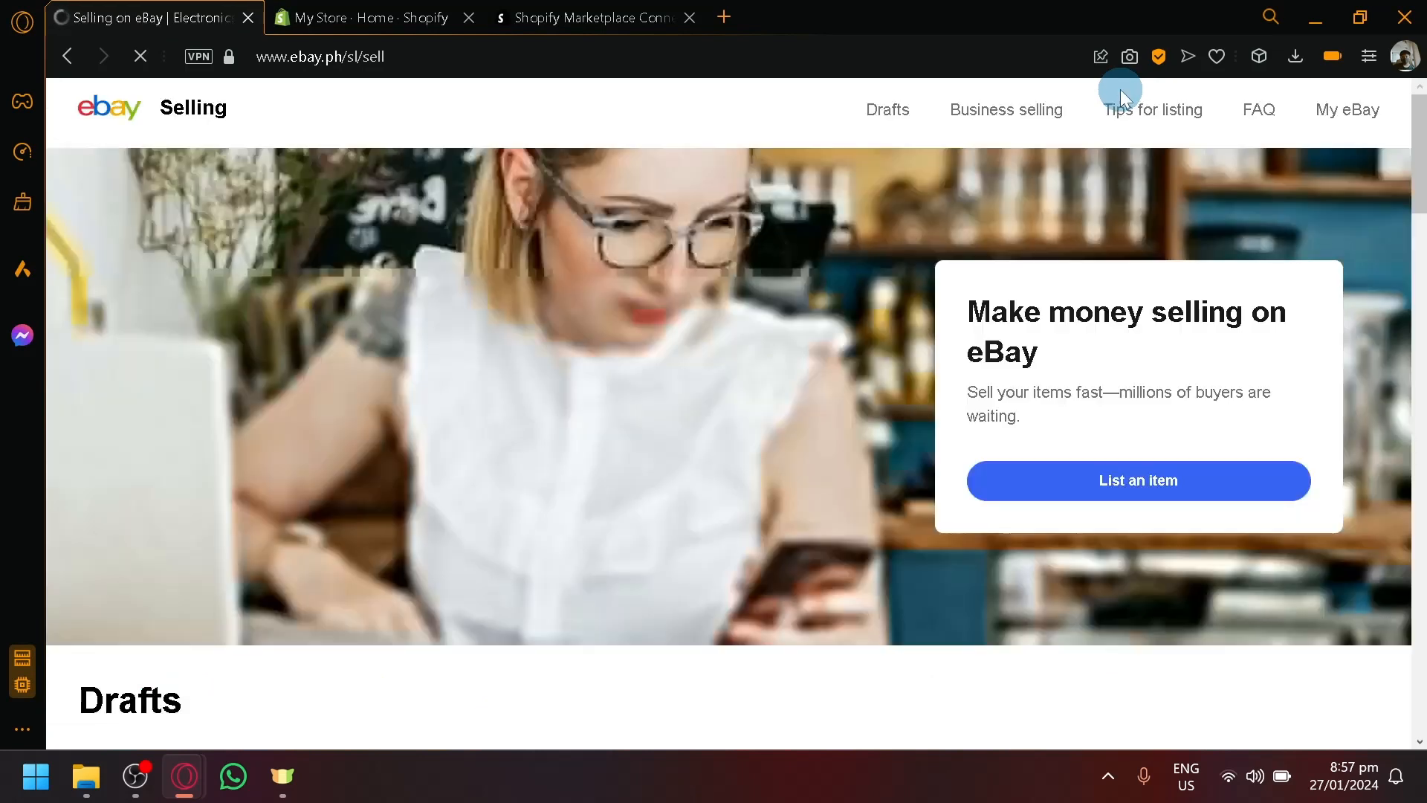
- Preview eBay's Start your listing page, return to eBay home, then switch to the Shopify admin
scroll(1024, 422, down, 2)
click(1090, 342)
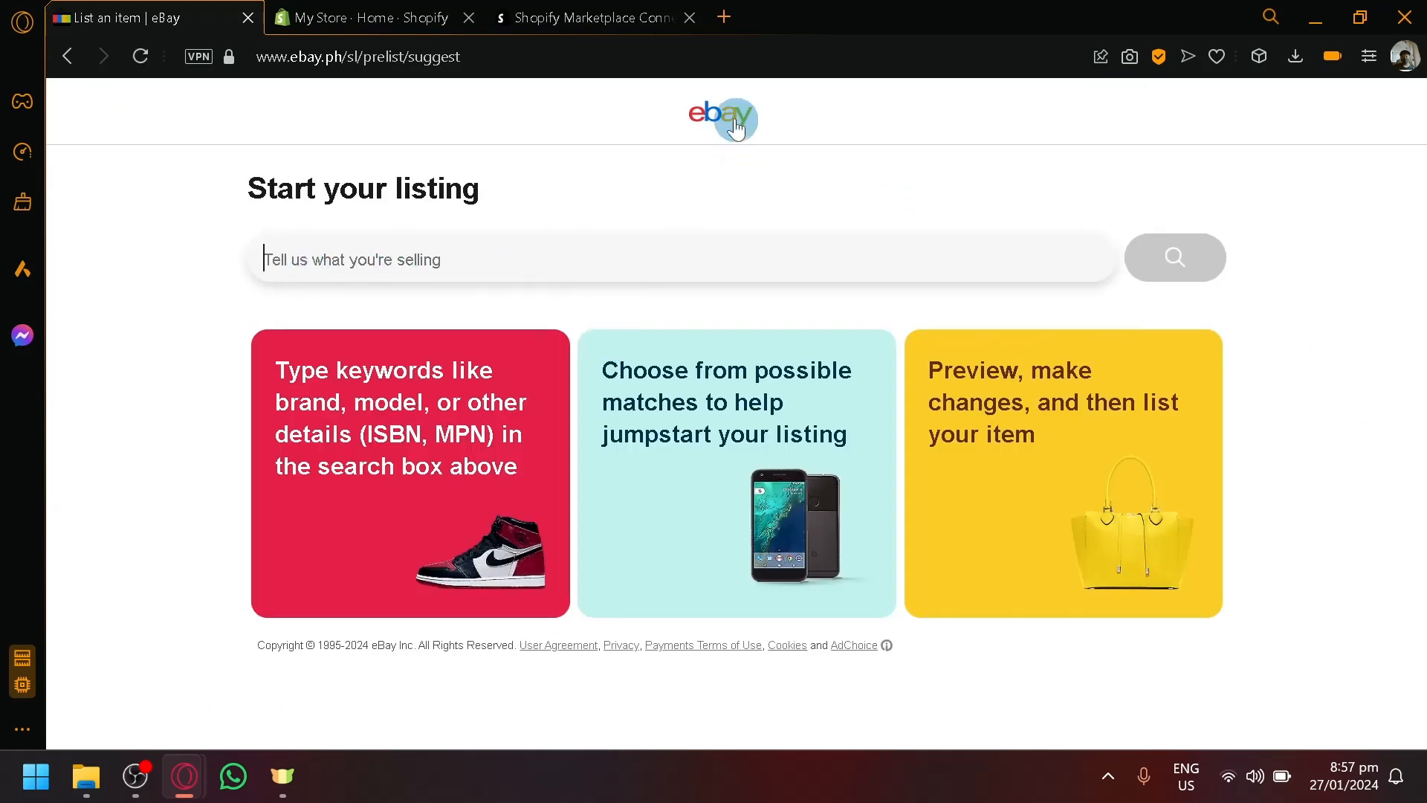
click(710, 108)
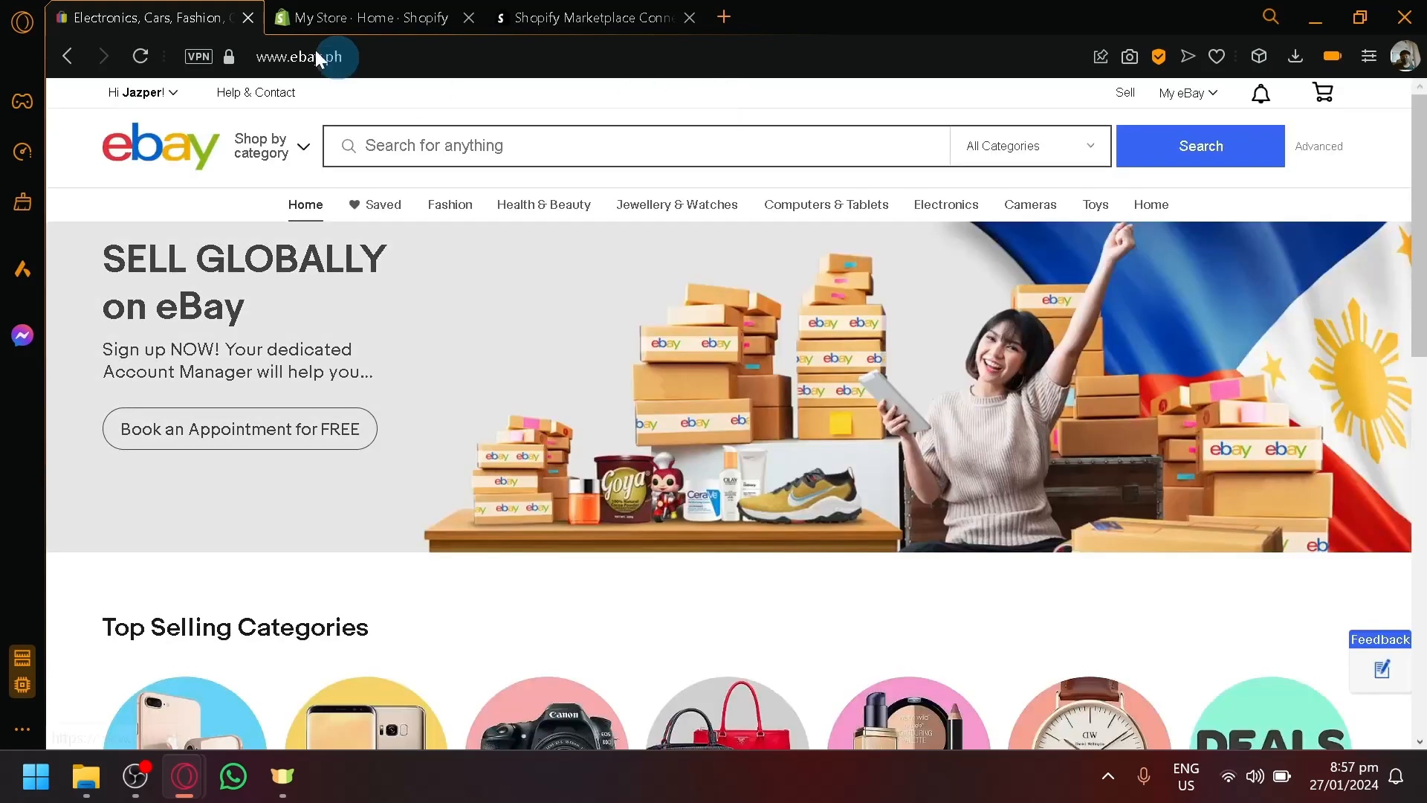
click(346, 15)
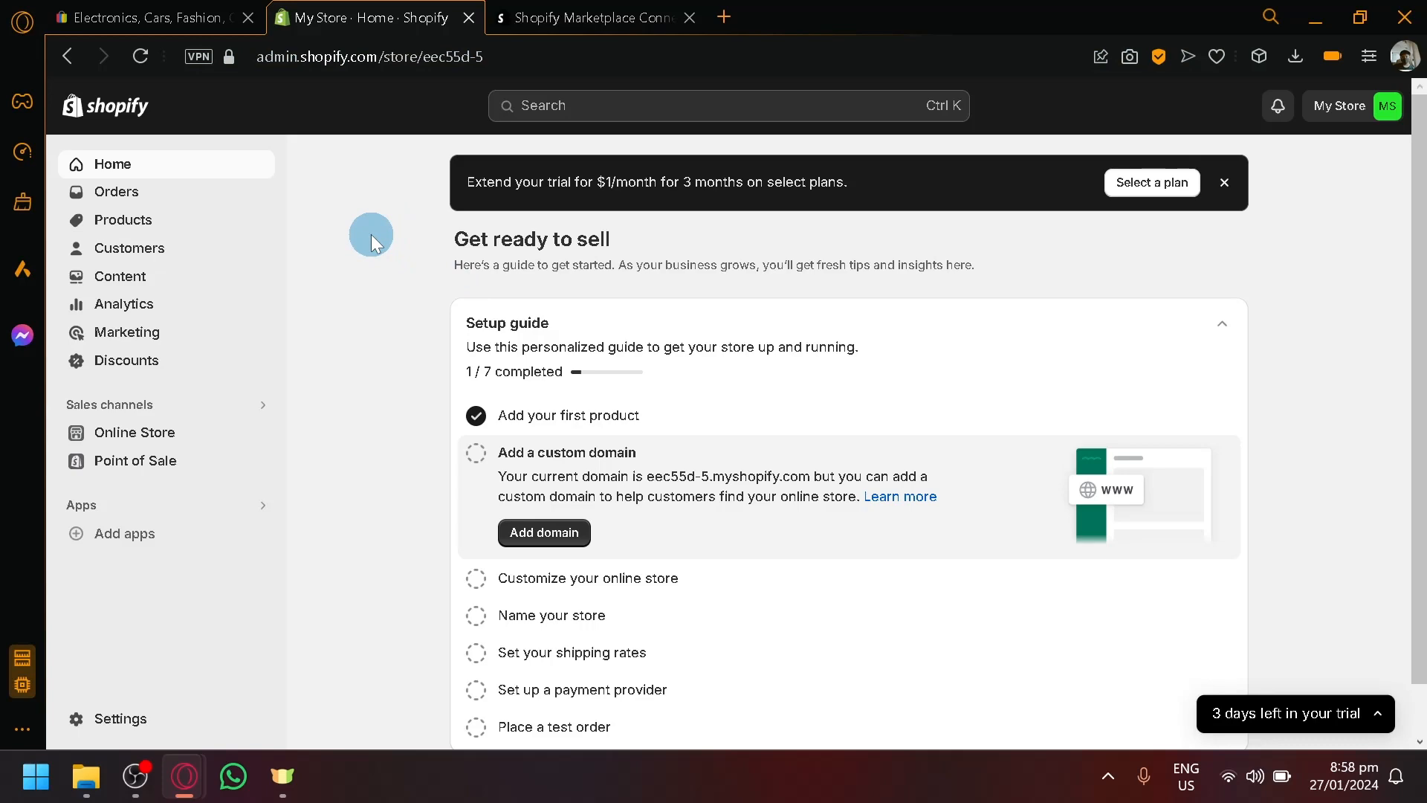
- Search the admin for 'ebay' and run that search in the Shopify App Store
click(194, 13)
click(374, 11)
click(682, 113)
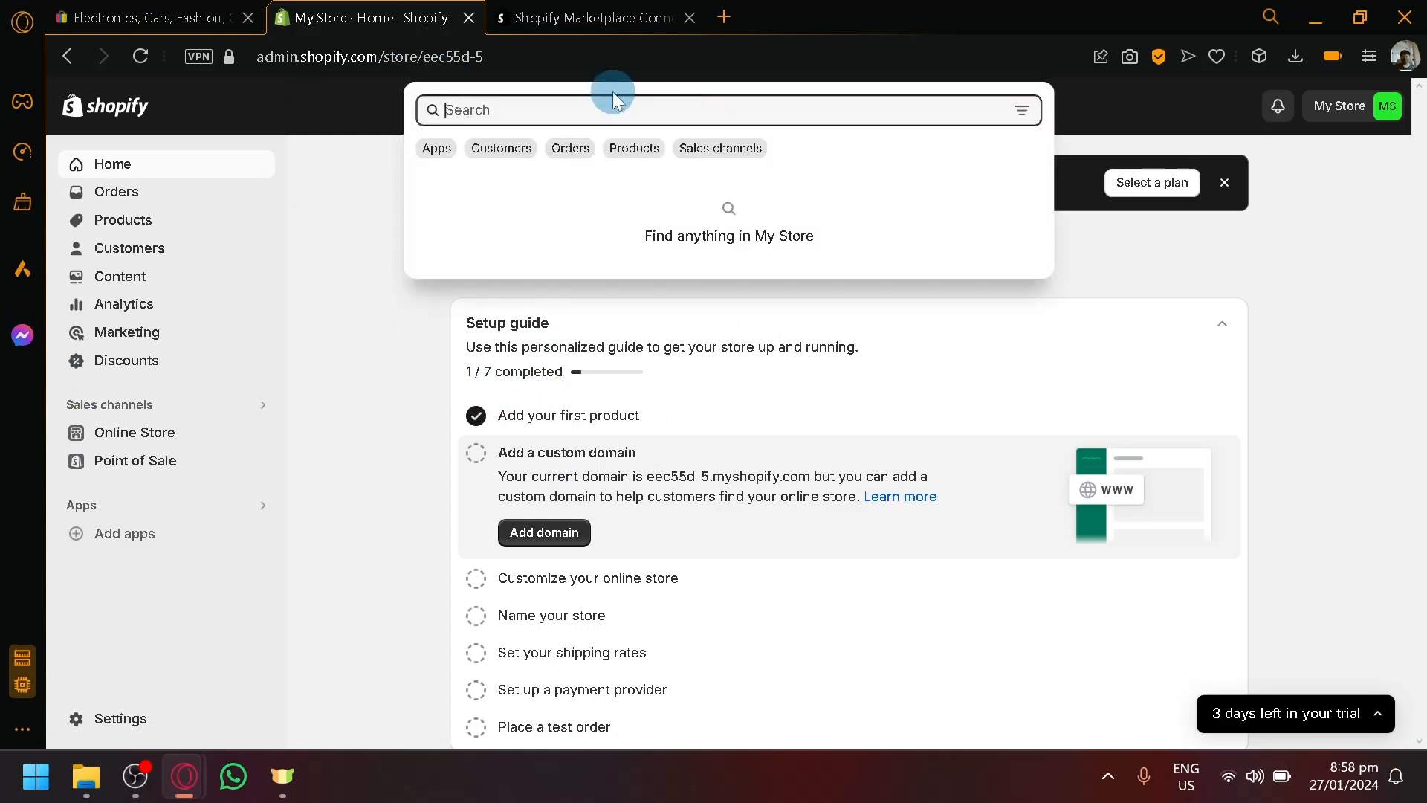
text(ebay)
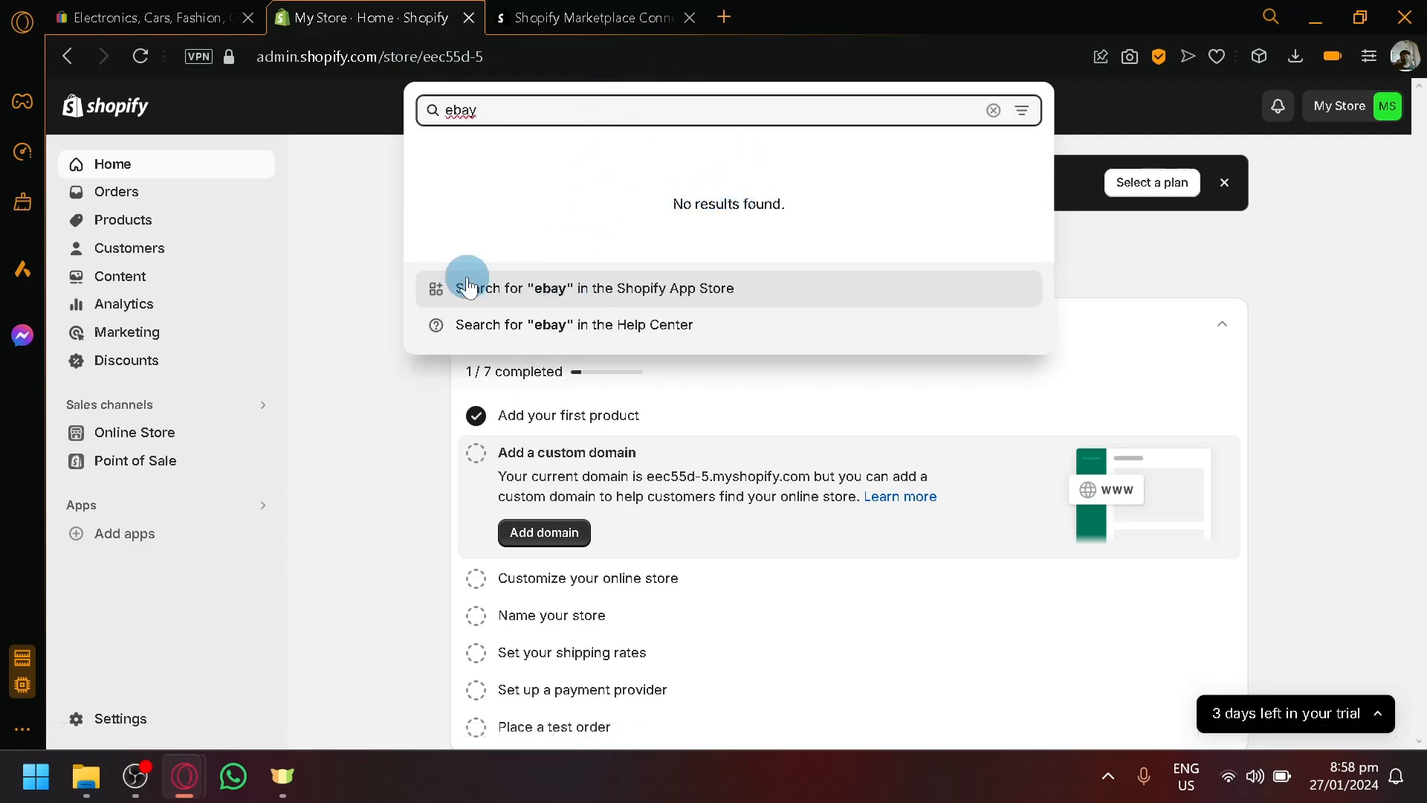
scroll(462, 286, up, 5)
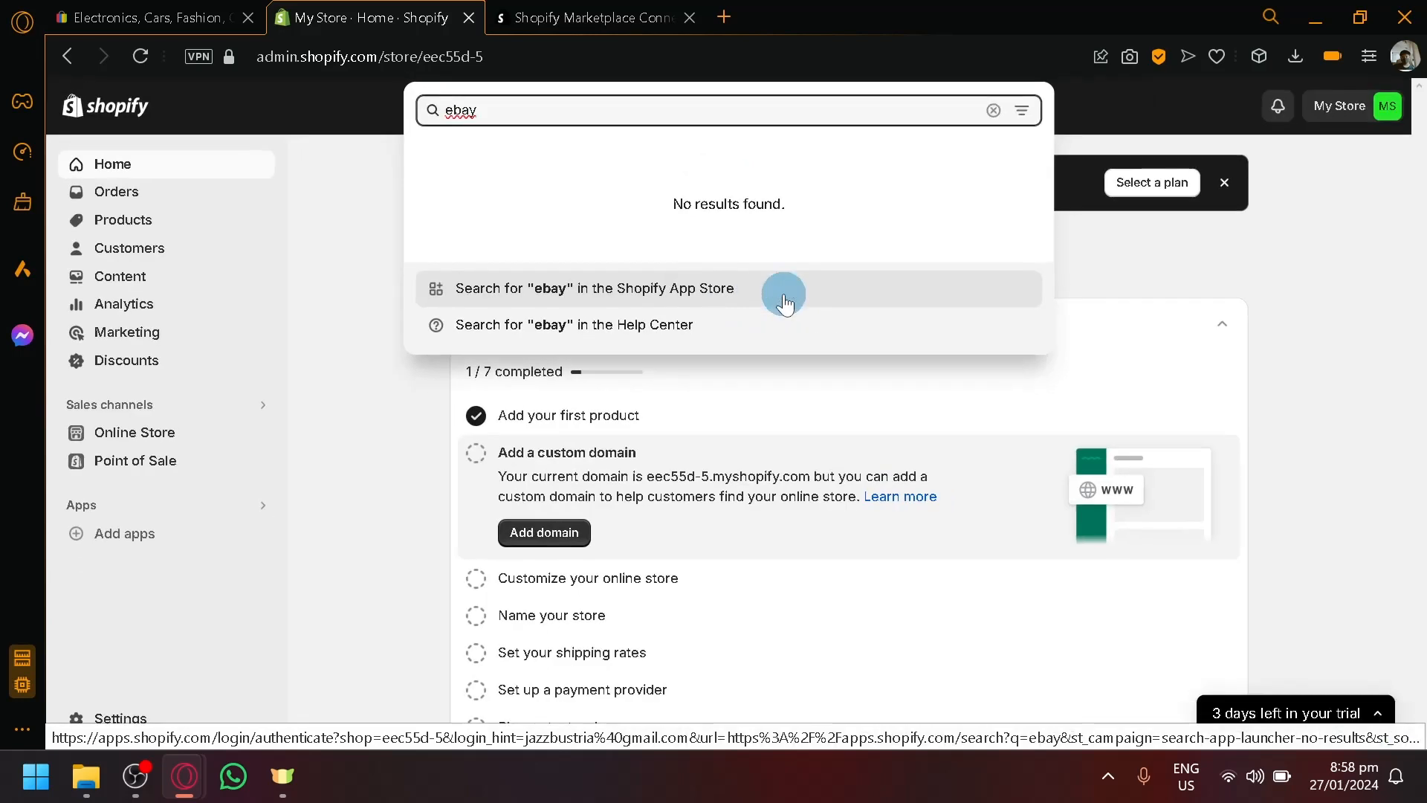
click(783, 294)
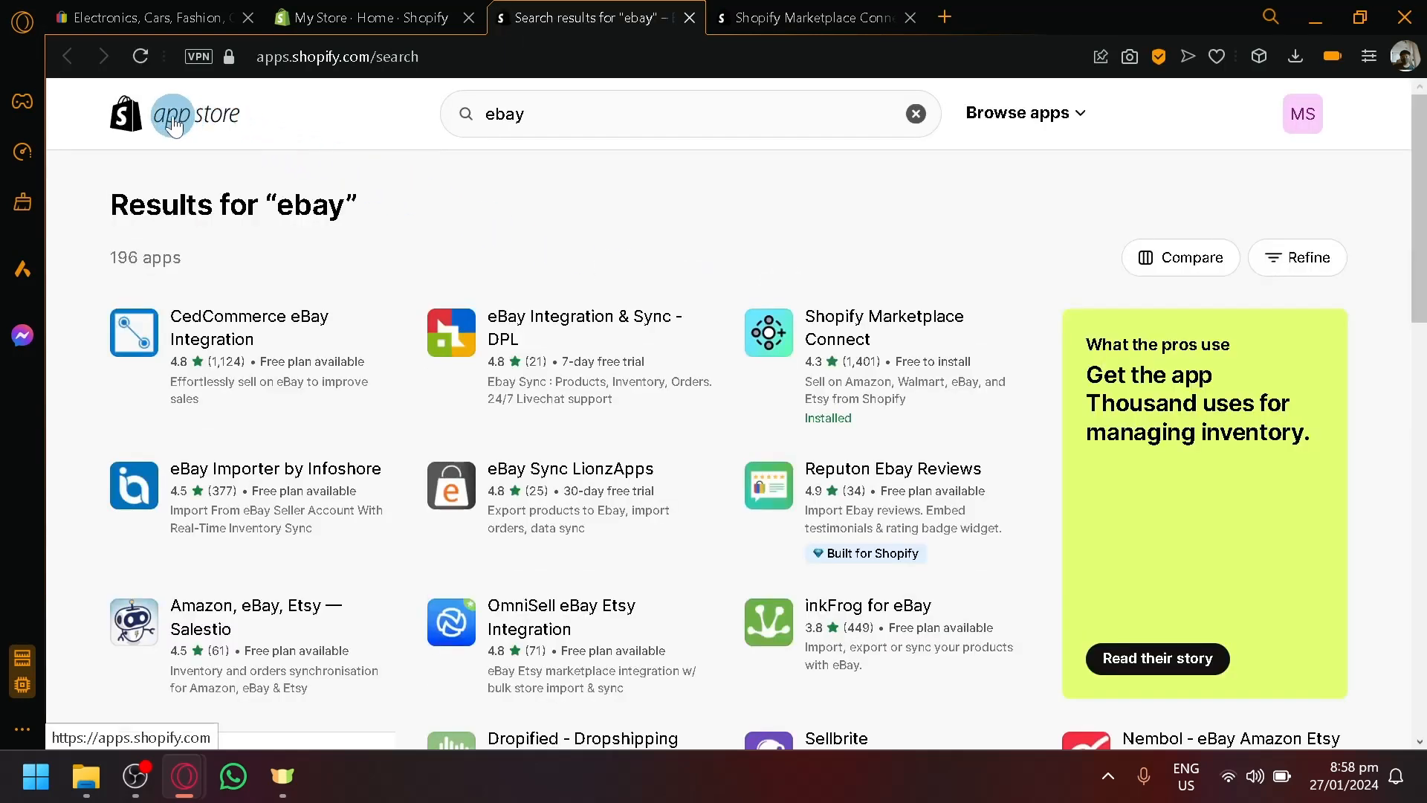
- Browse the App Store's 'ebay' results and note the 196 apps count
scroll(174, 125, down, 5)
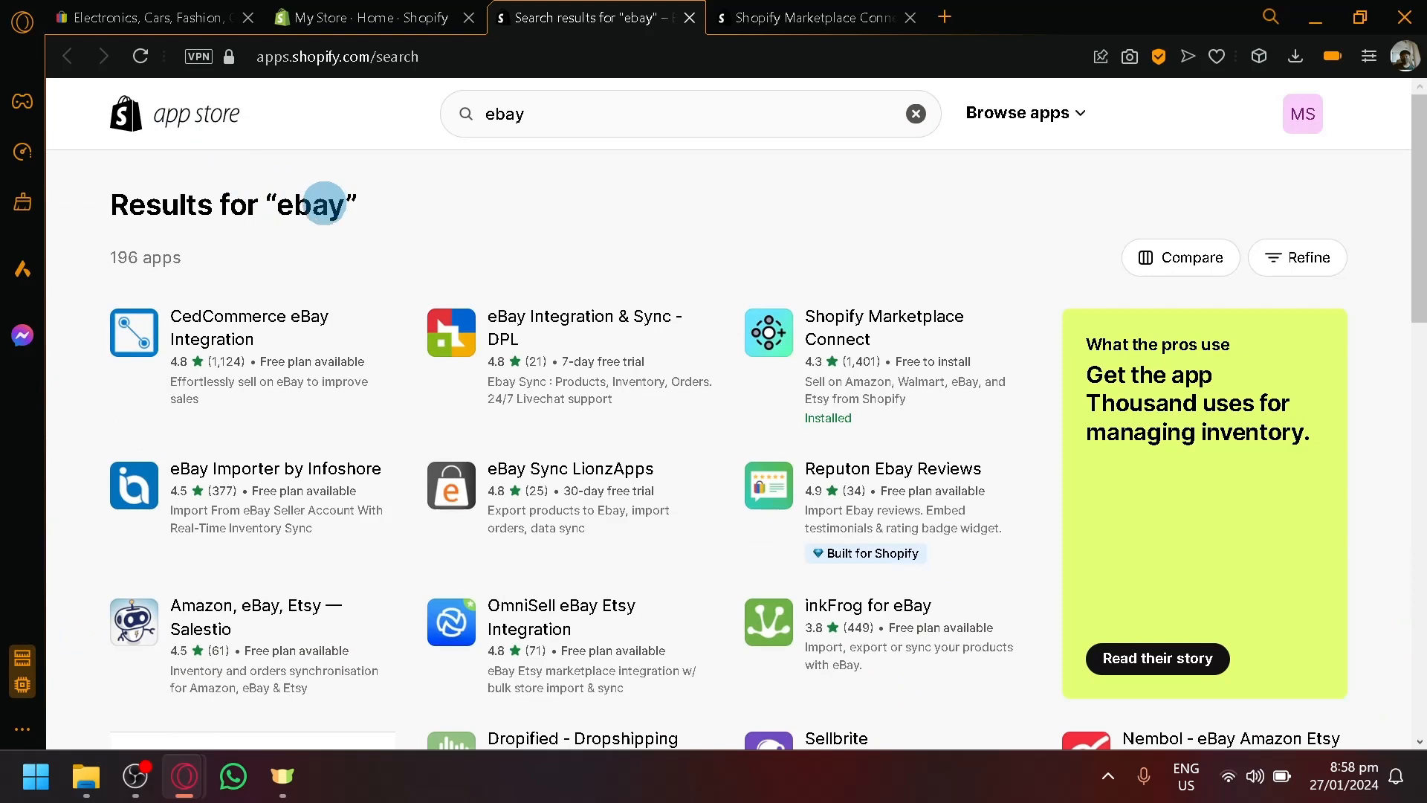
scroll(456, 197, down, 2)
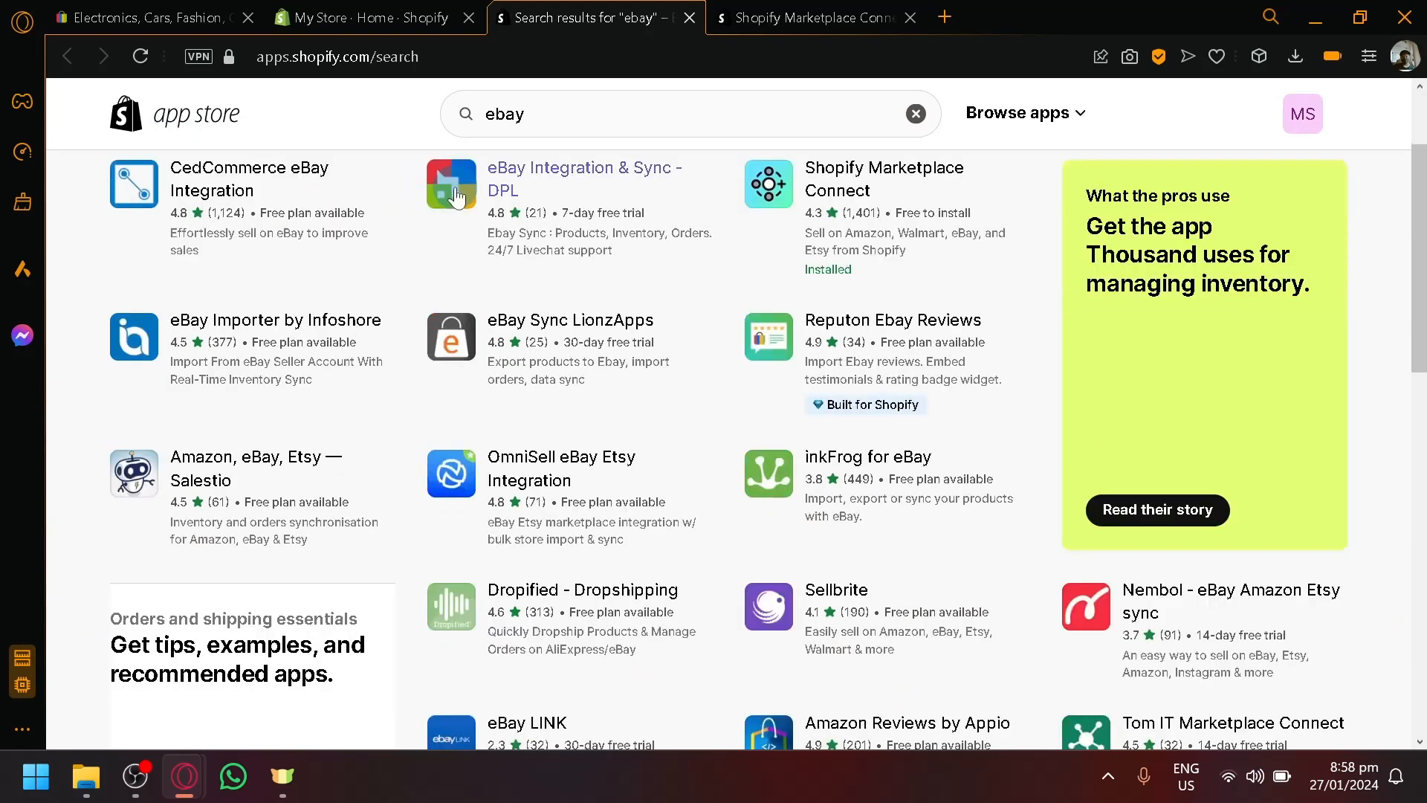
scroll(456, 198, up, 2)
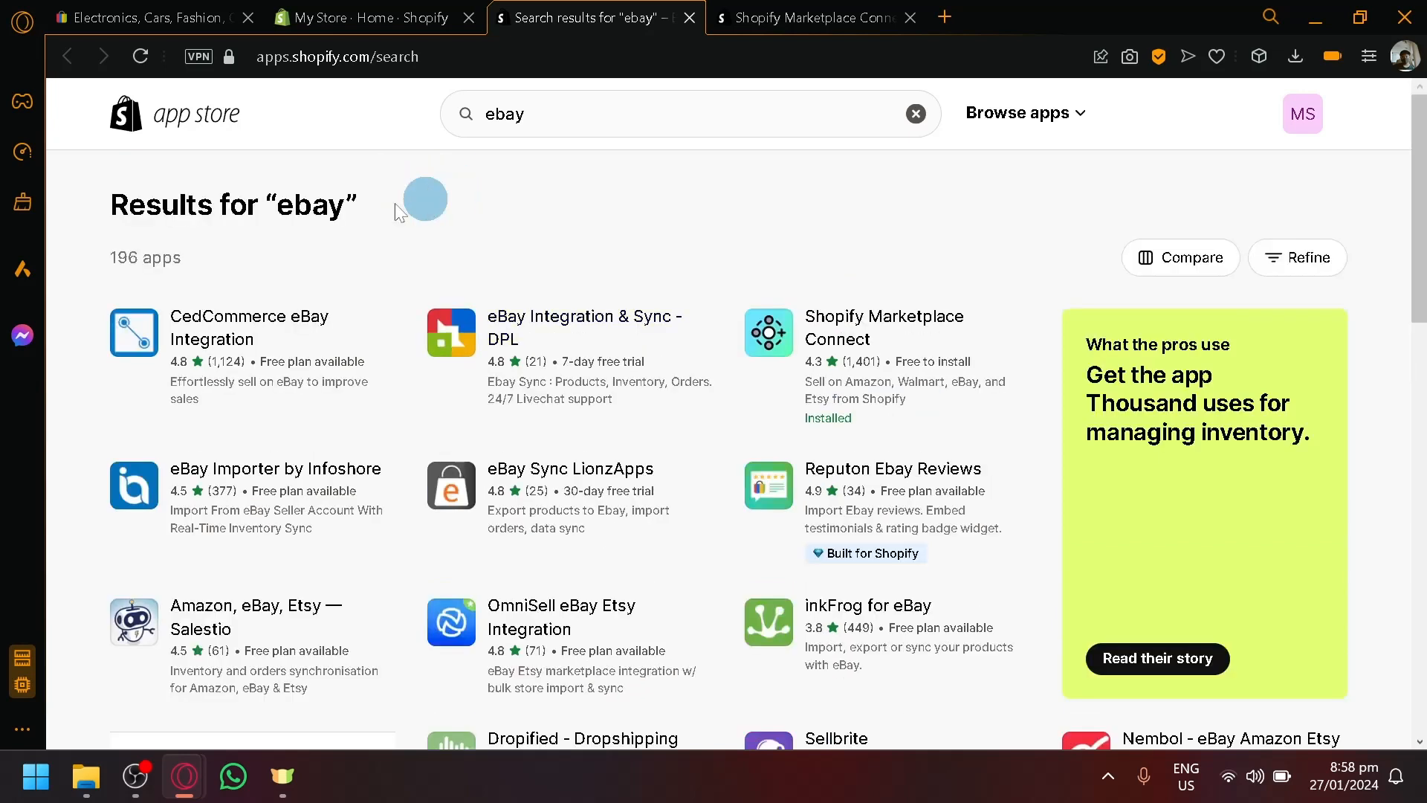
drag(110, 256, 186, 256)
click(203, 256)
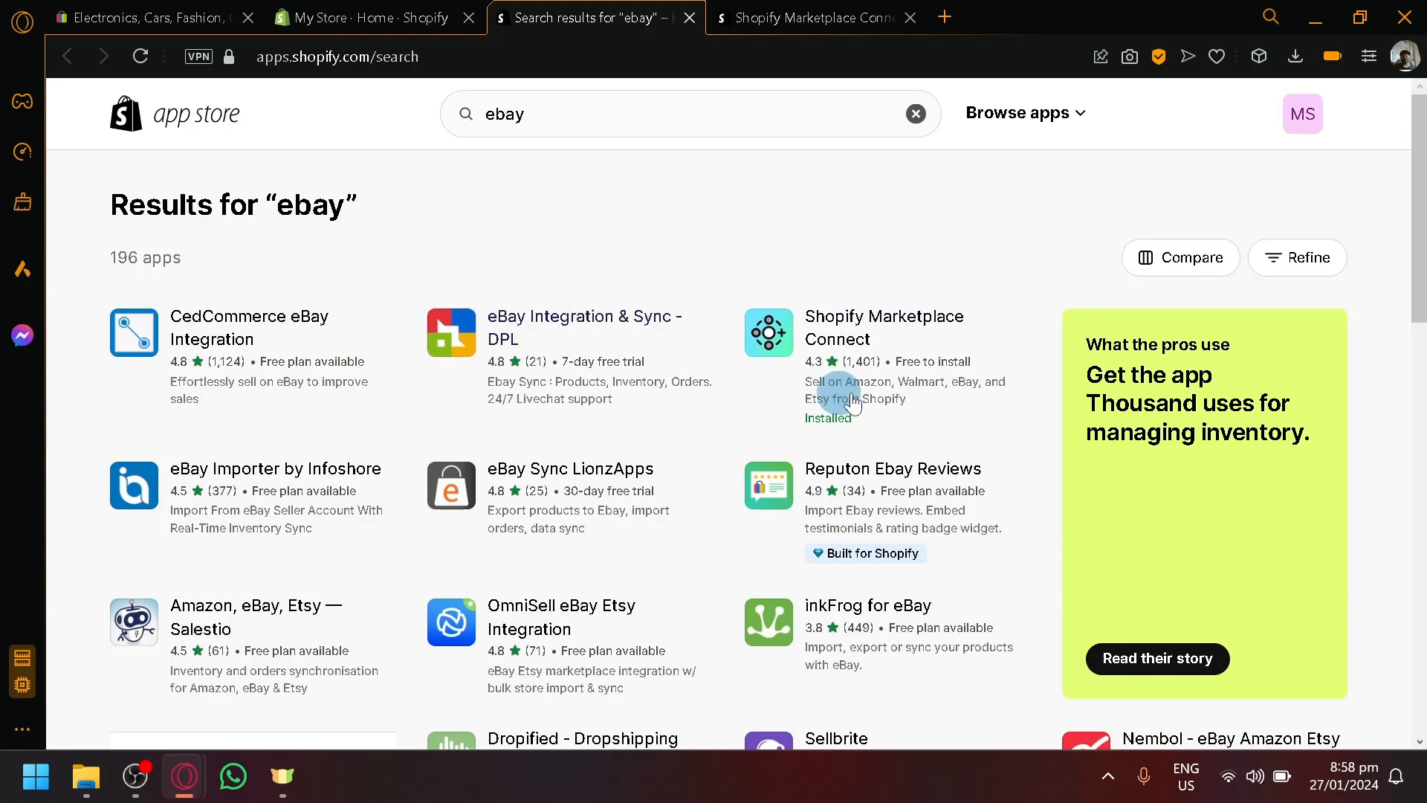
scroll(911, 353, up, 5)
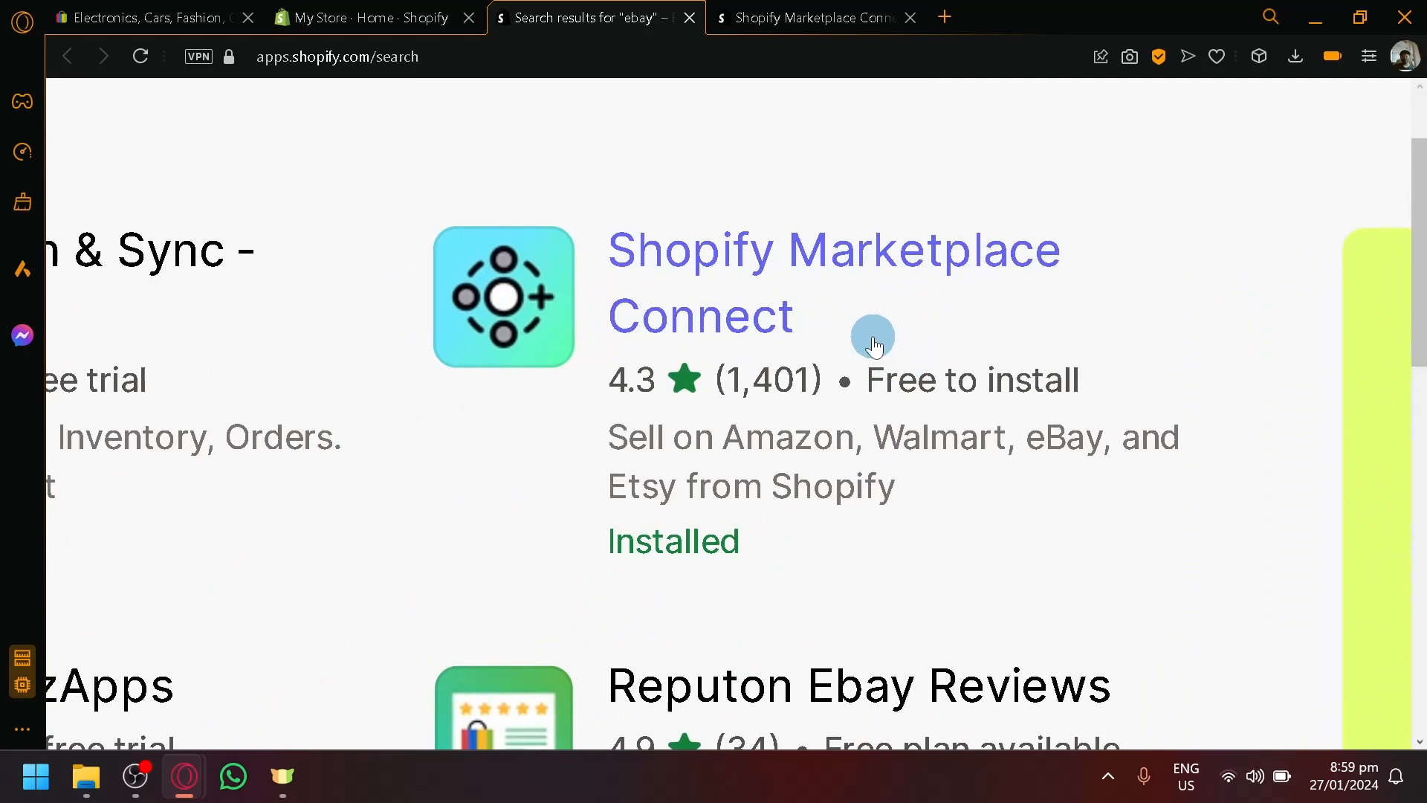
- Check the Shopify Marketplace Connect app page shows it installed, then return to the Shopify admin
click(144, 15)
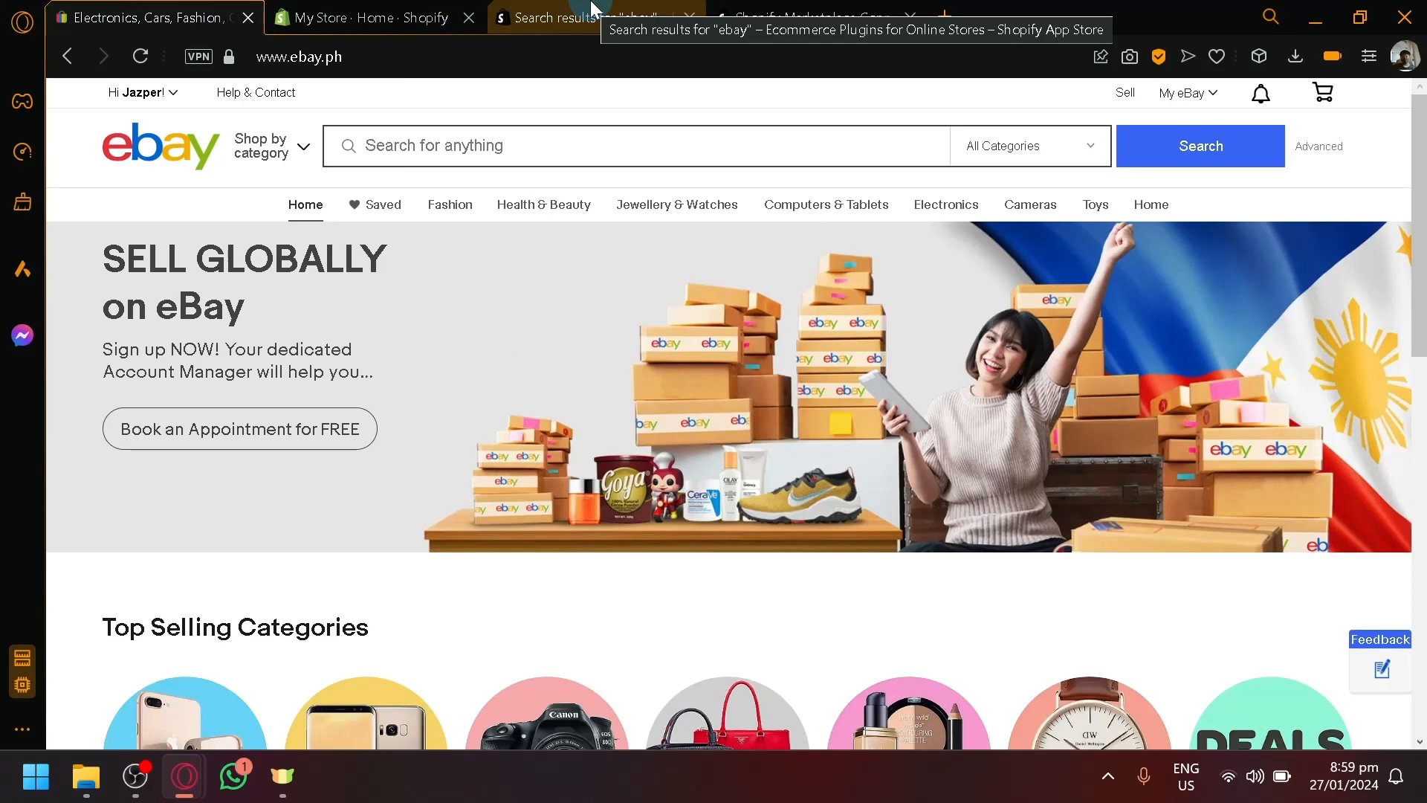
click(360, 14)
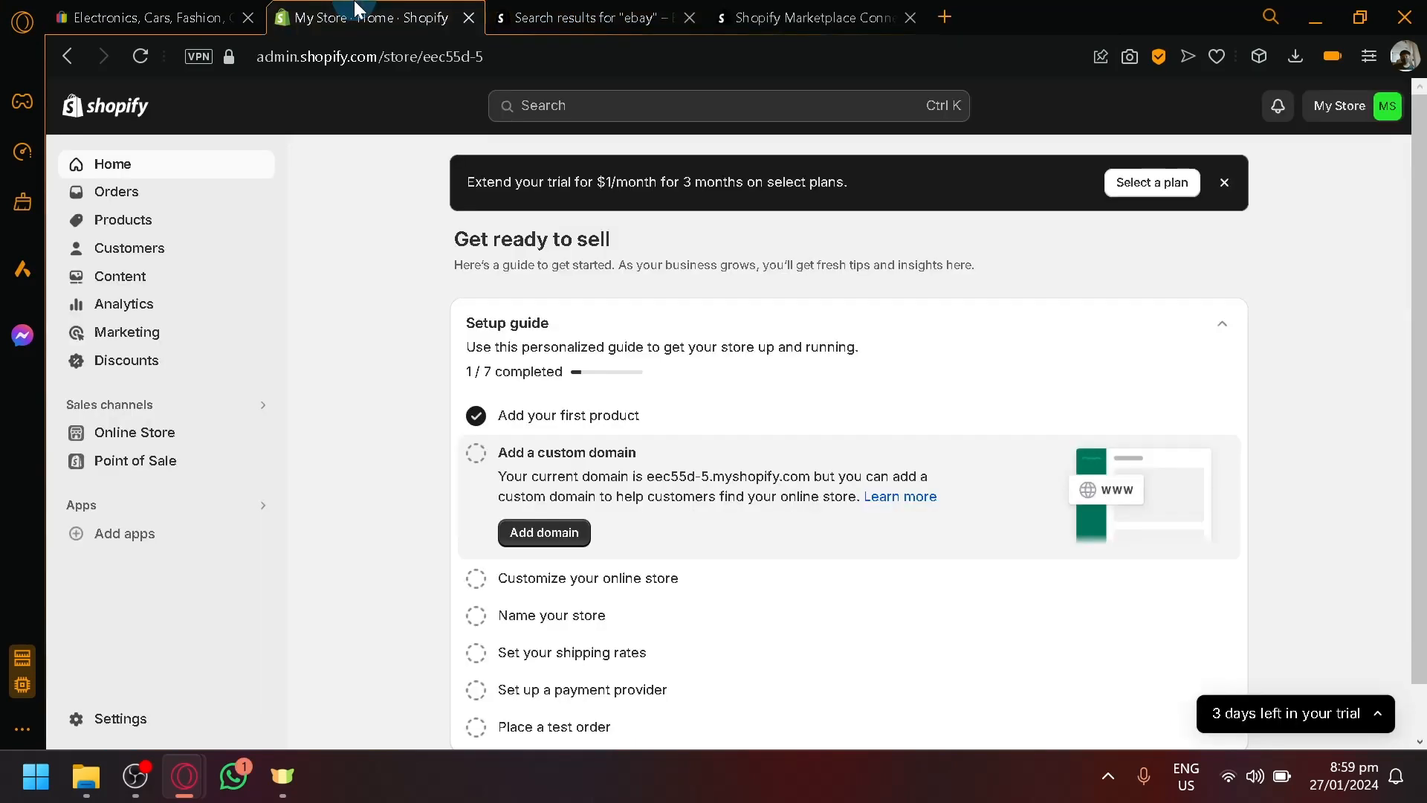
click(232, 11)
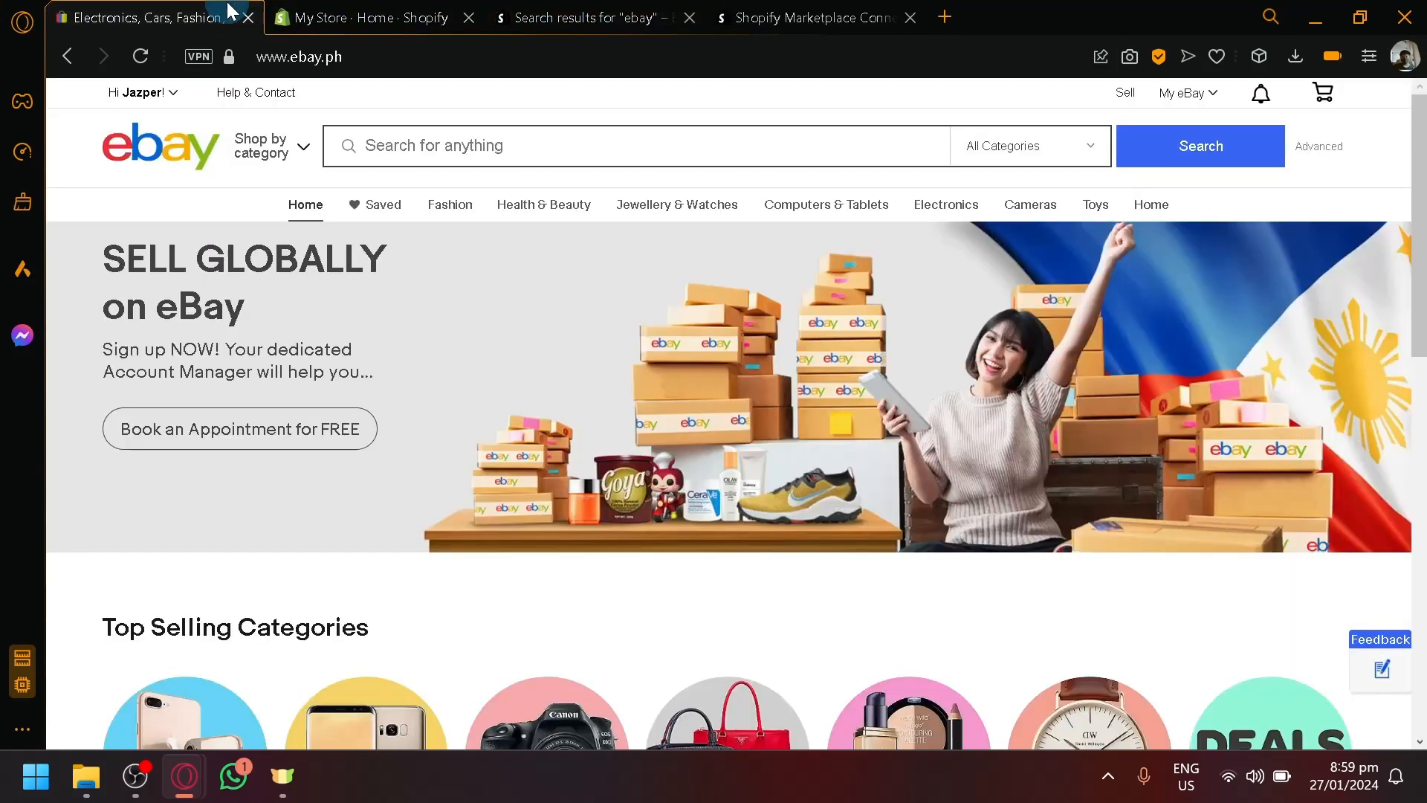
click(584, 9)
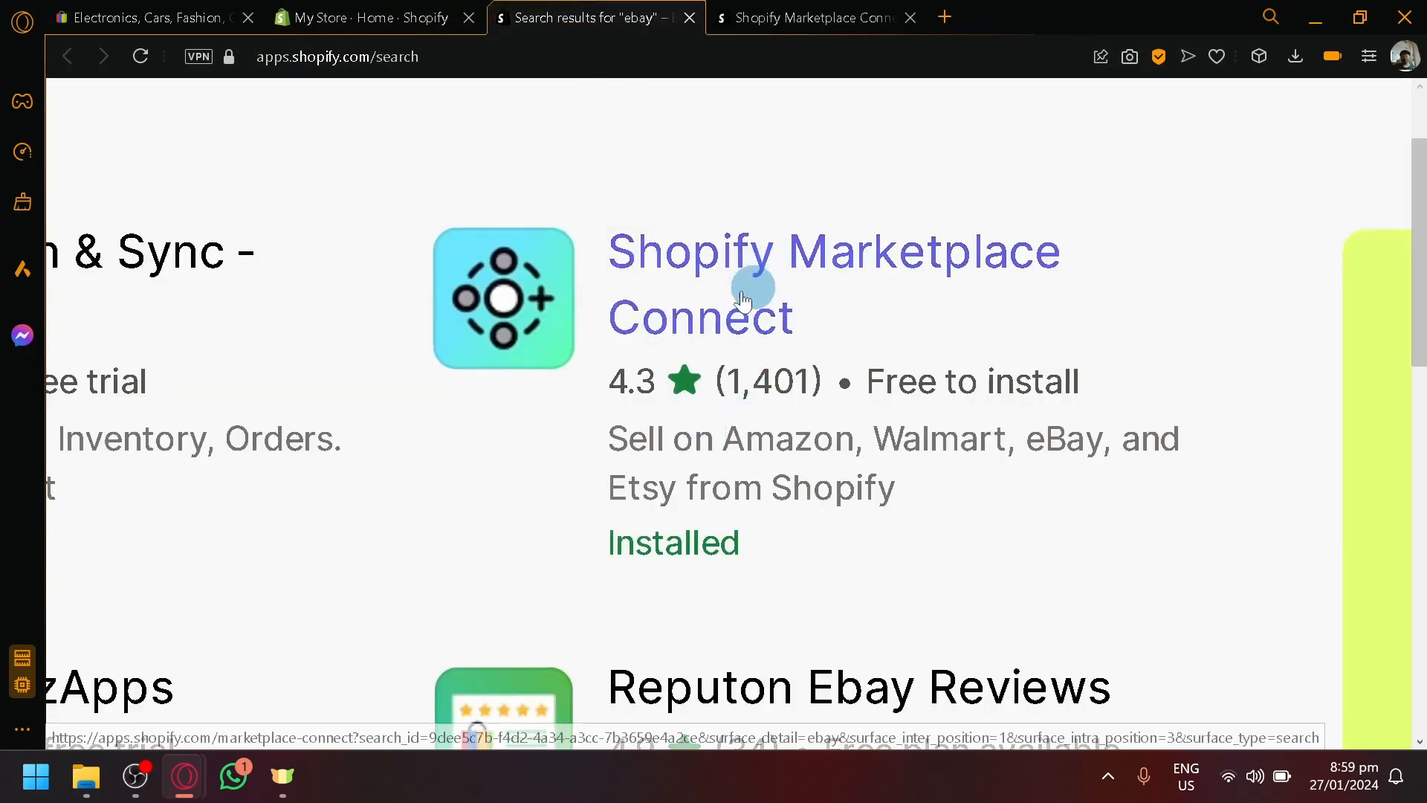
click(798, 10)
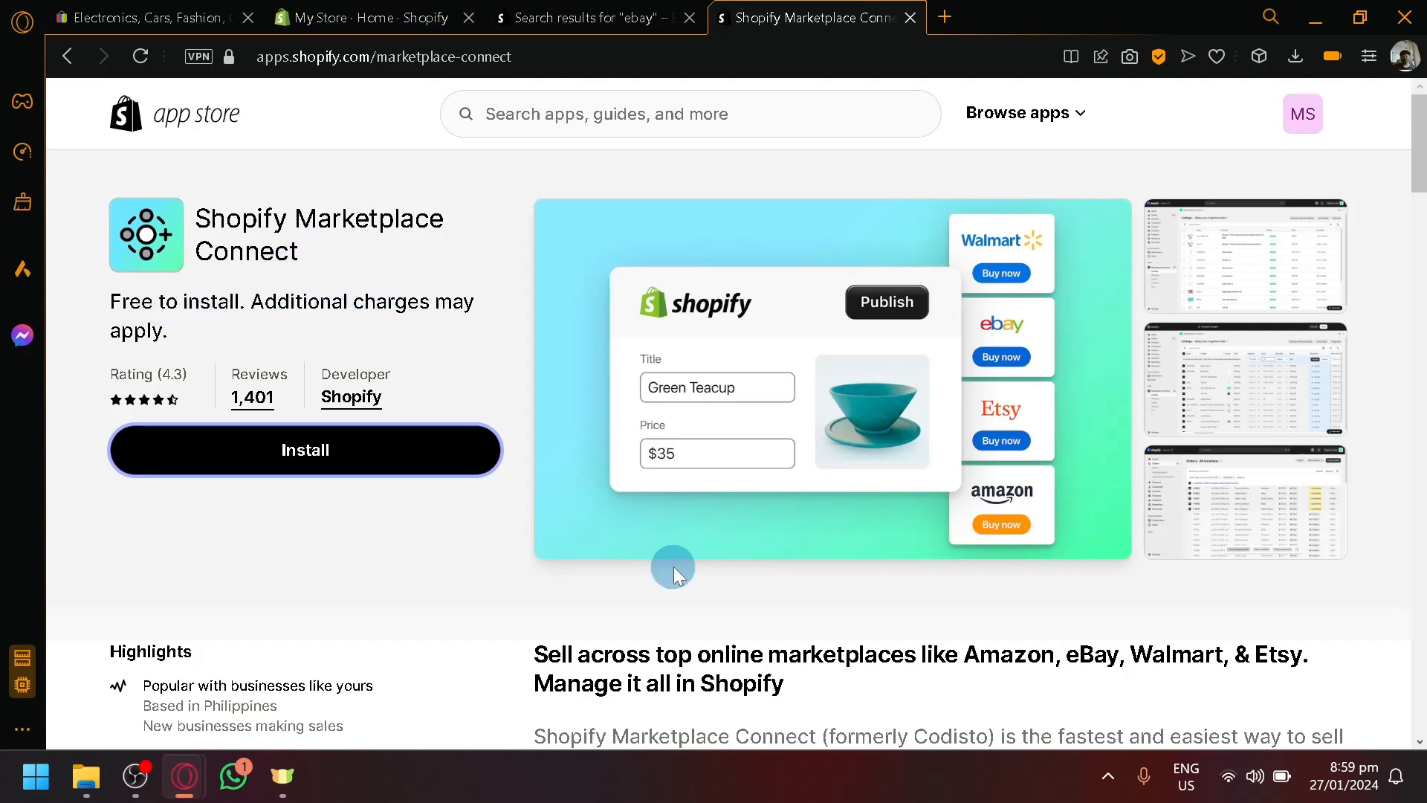
scroll(673, 566, down, 5)
scroll(678, 547, up, 5)
click(375, 17)
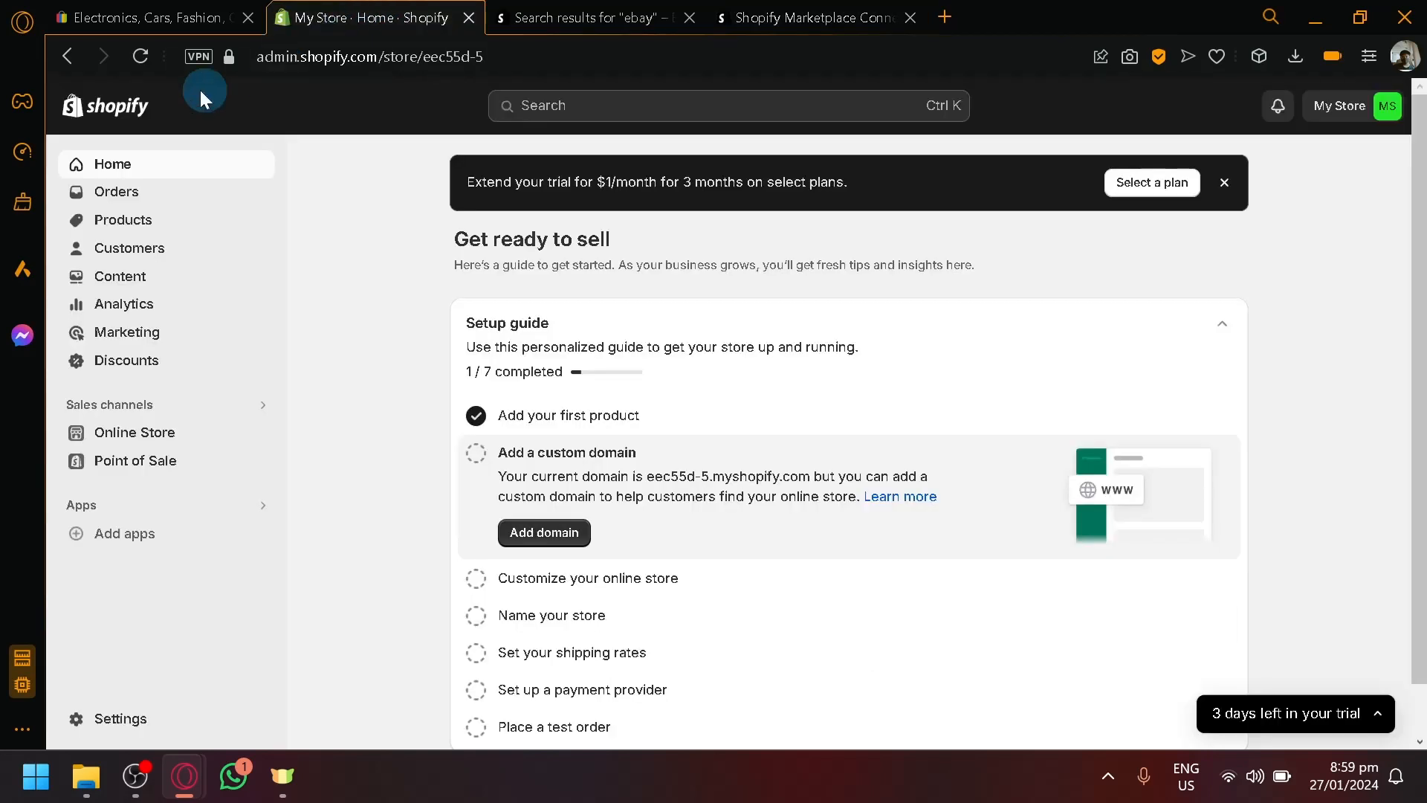
- Reload the admin, launch Marketplace Connect from the installed Apps list, and collapse the trial reminder
click(135, 54)
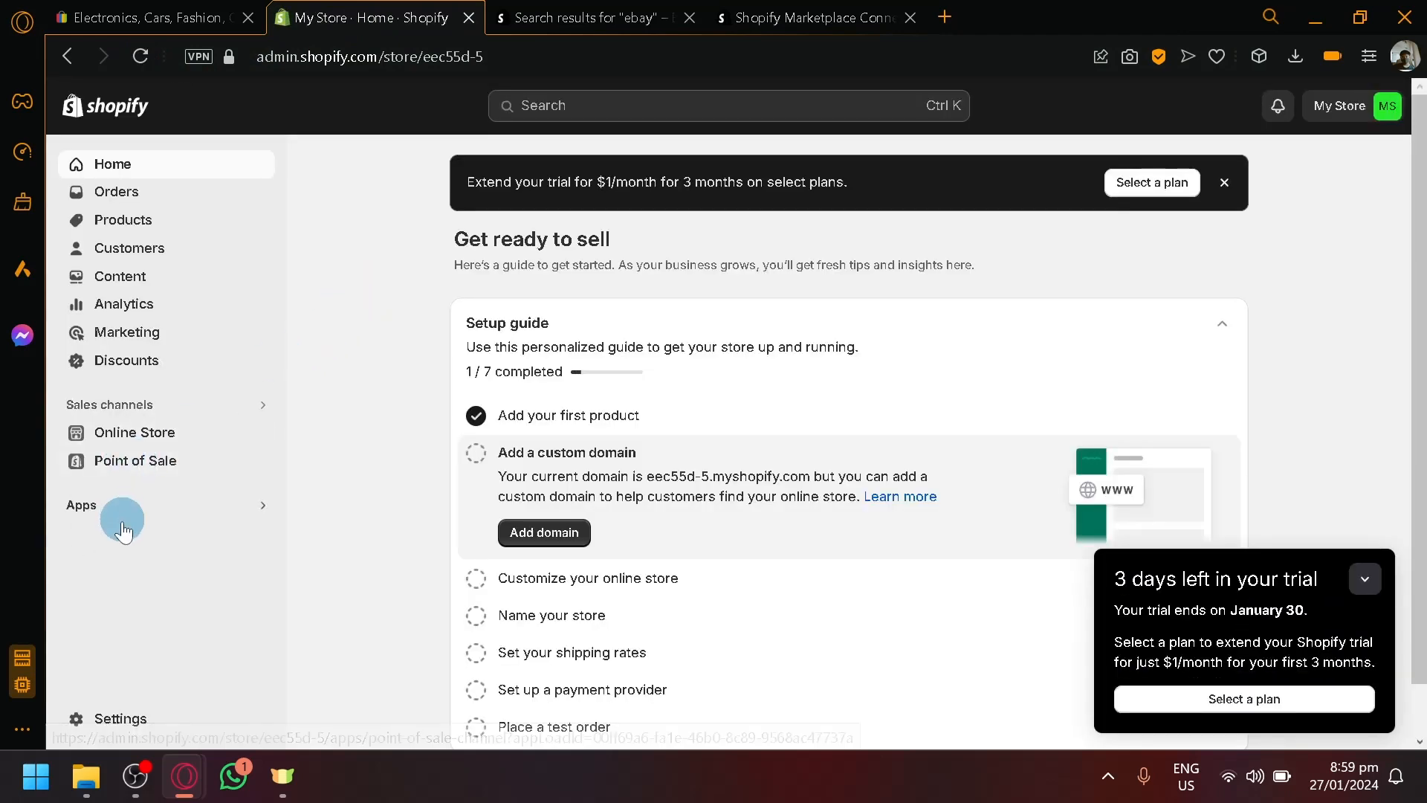
click(92, 512)
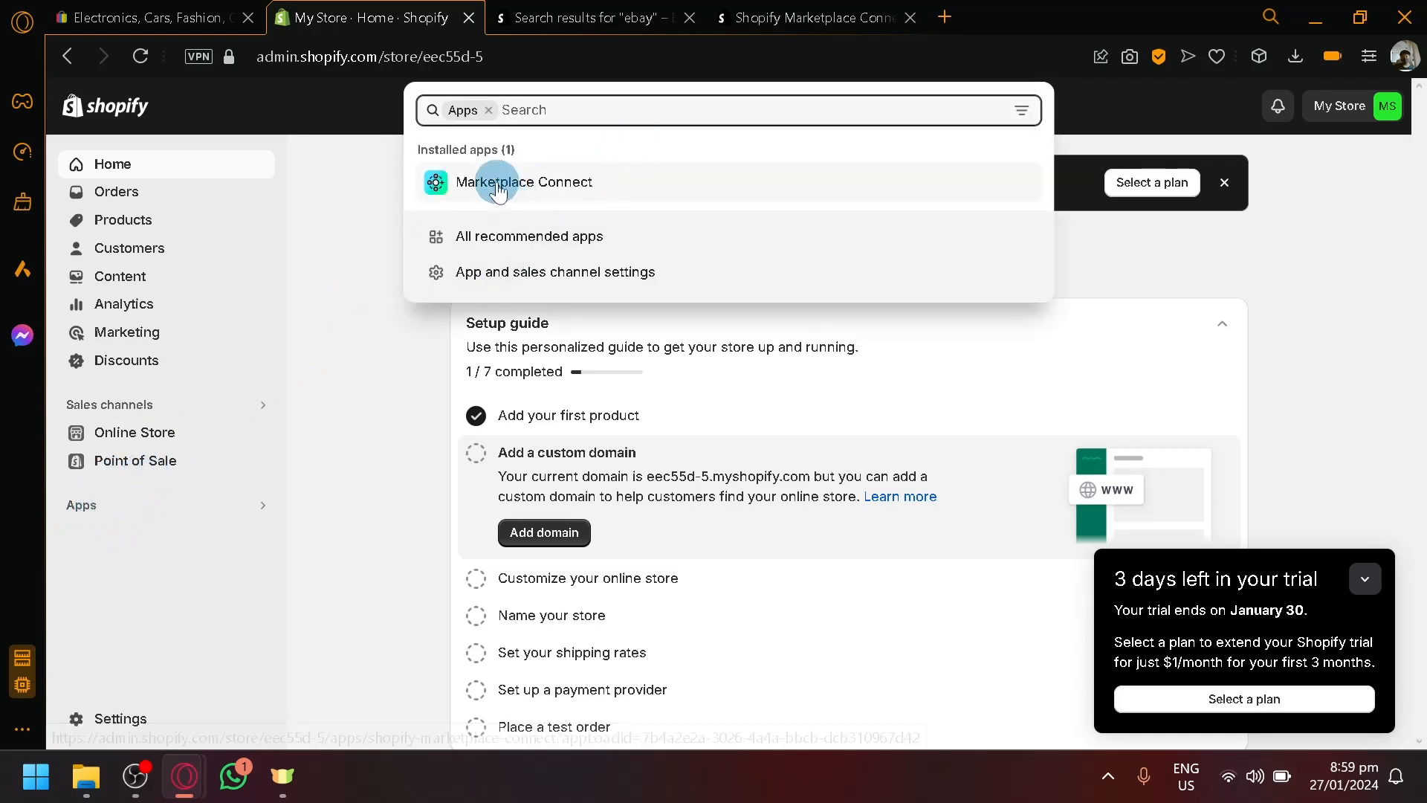
scroll(495, 180, up, 5)
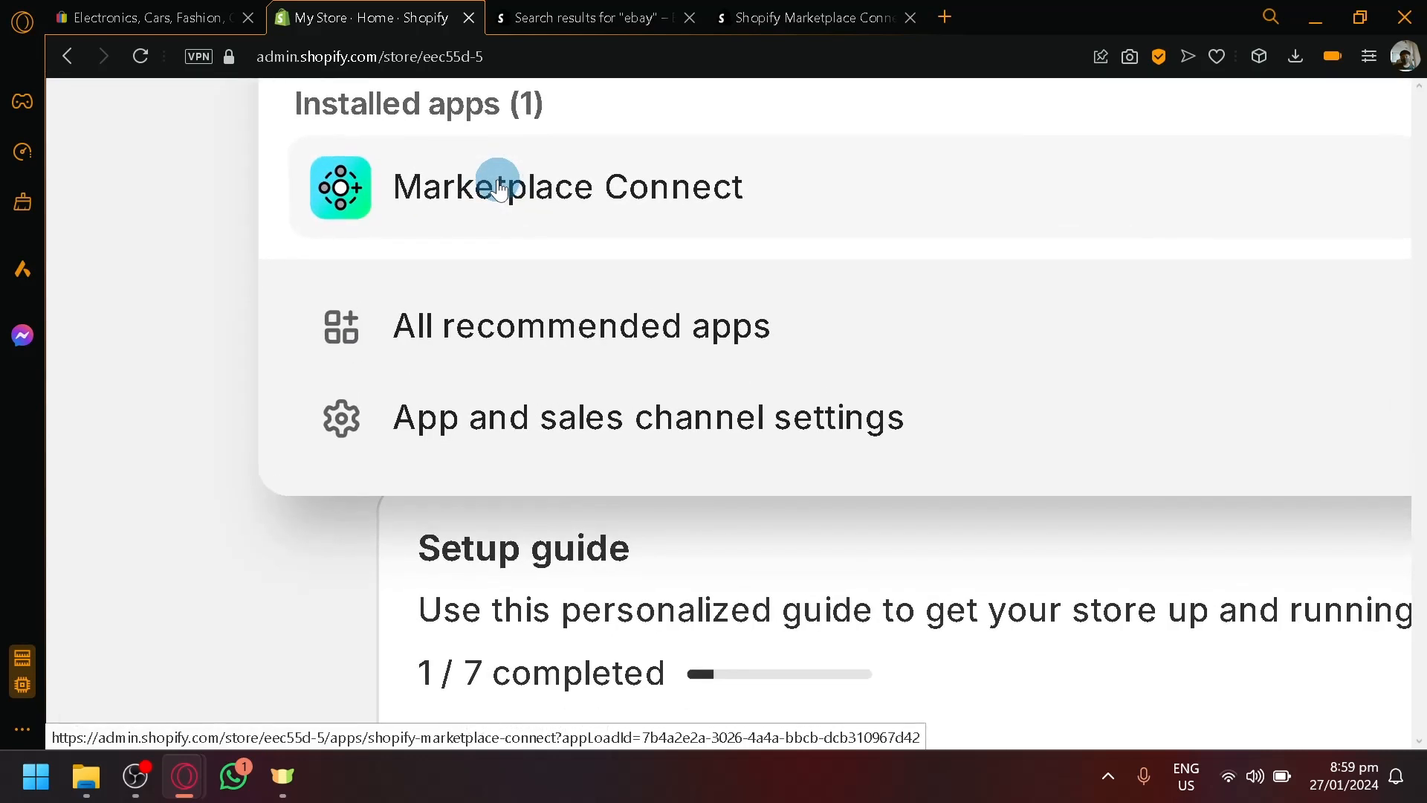
click(497, 182)
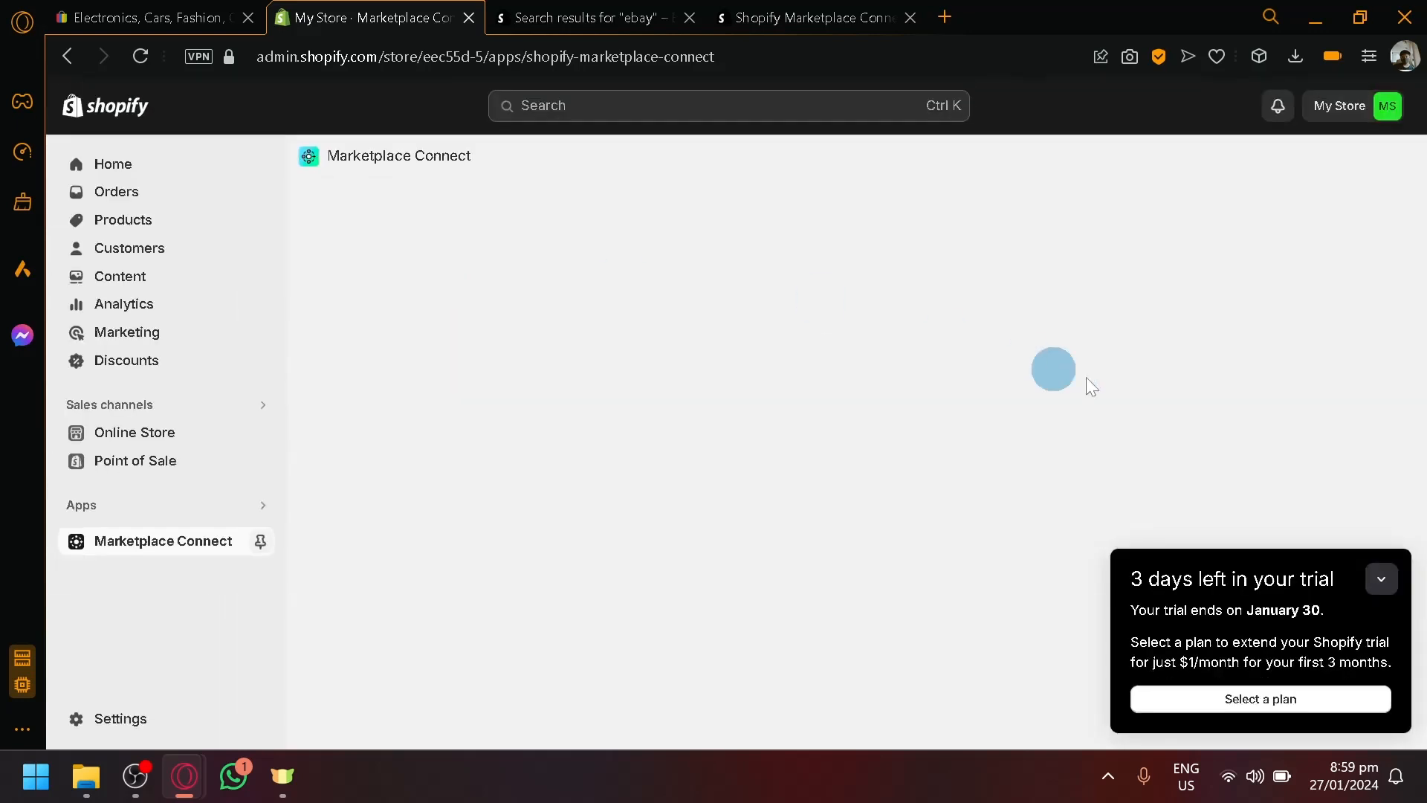
click(1379, 578)
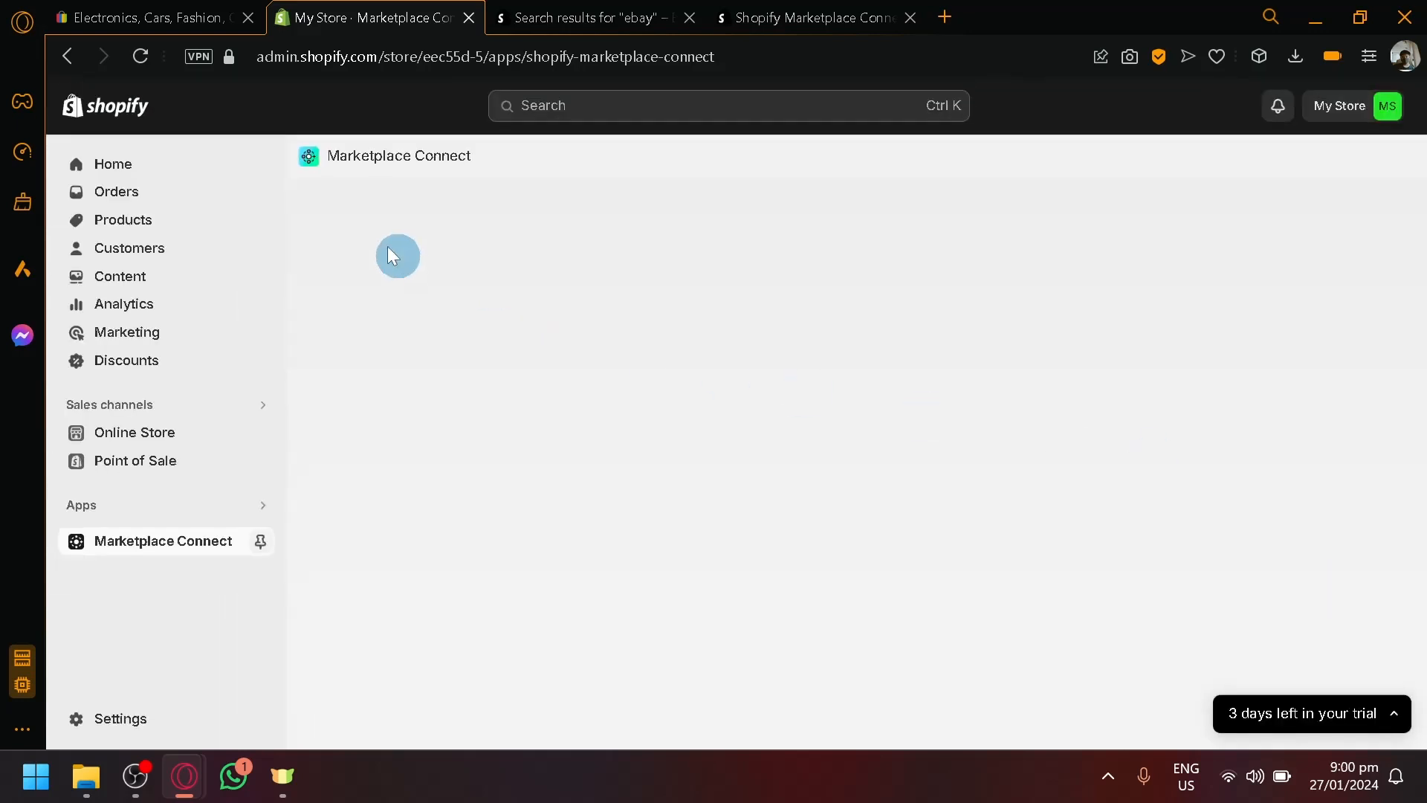
click(348, 156)
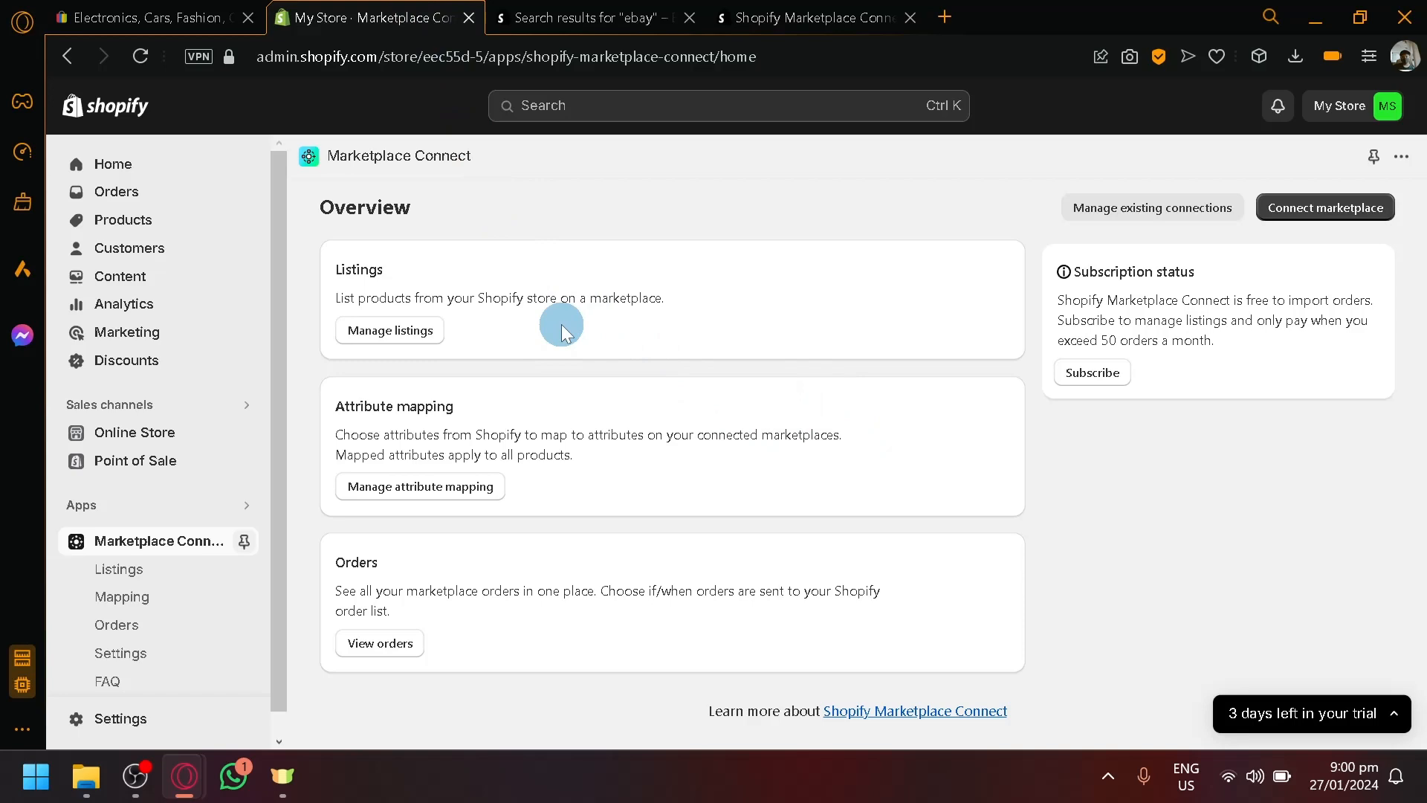
click(186, 15)
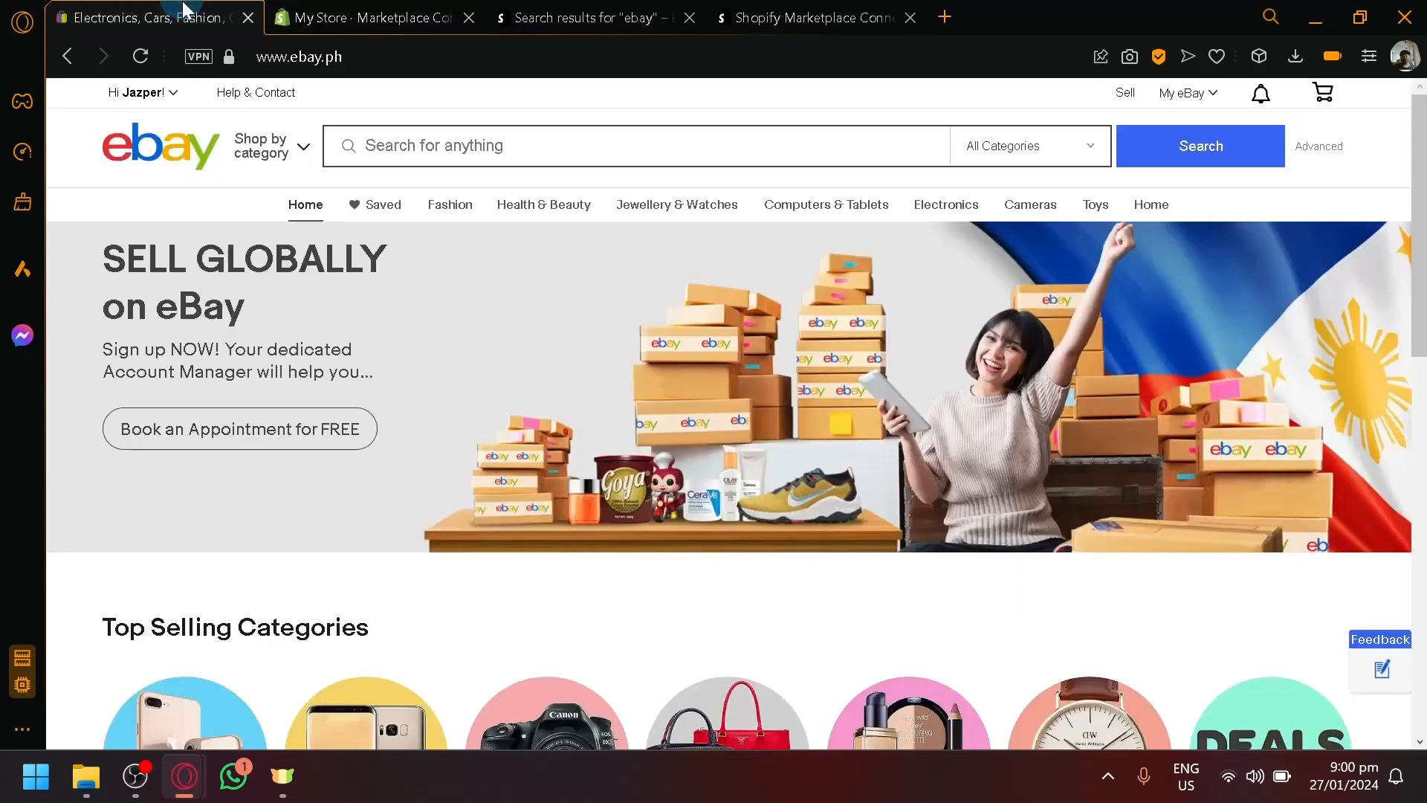
click(429, 9)
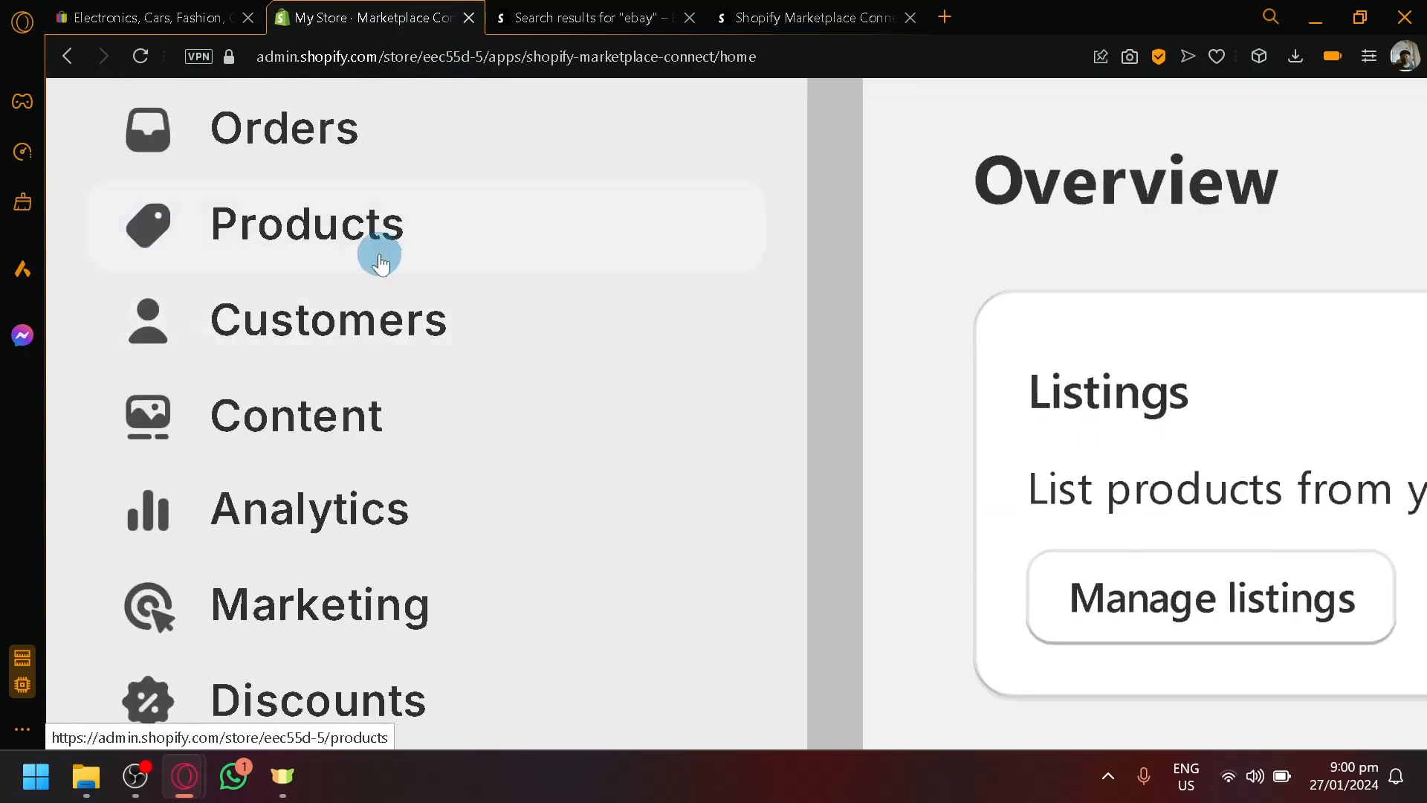
click(334, 229)
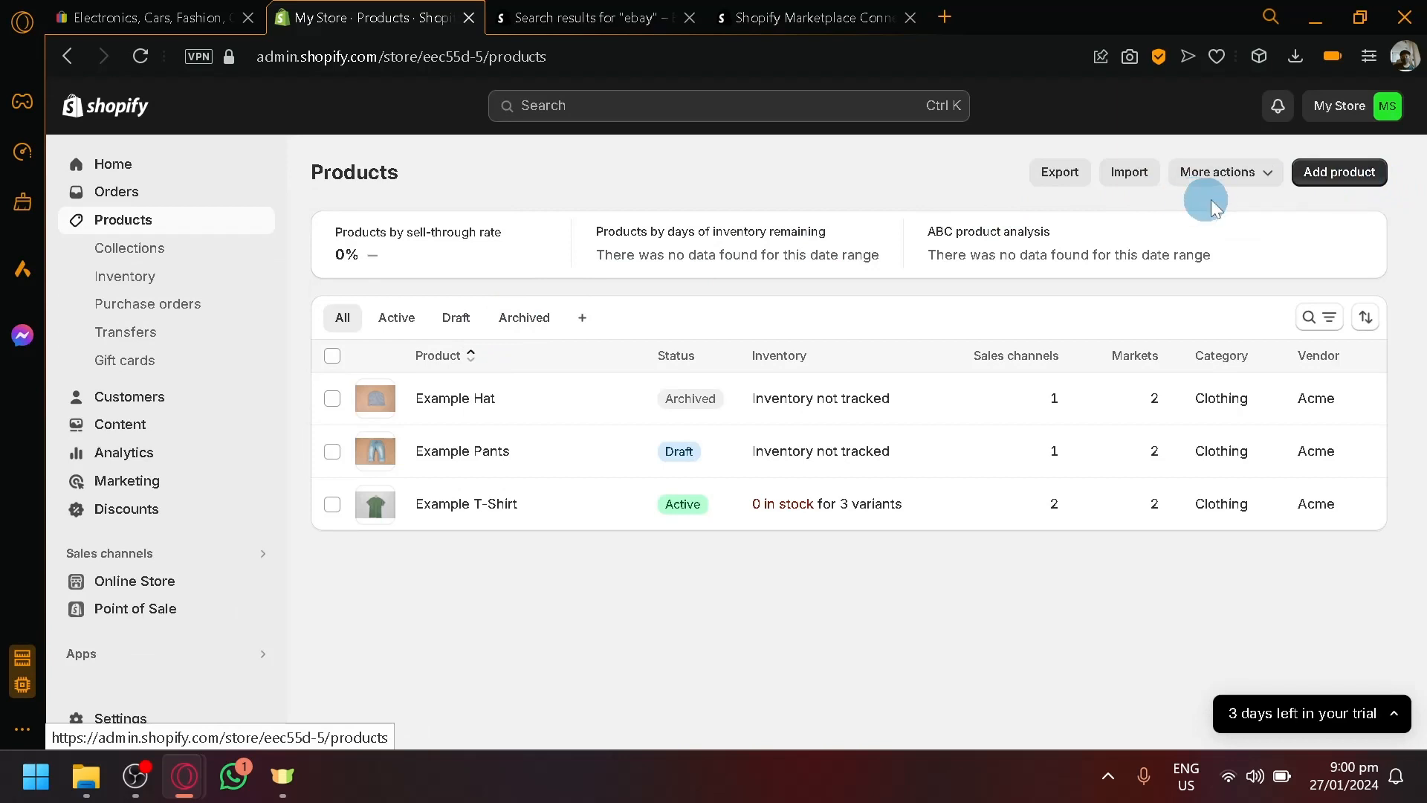
click(1338, 174)
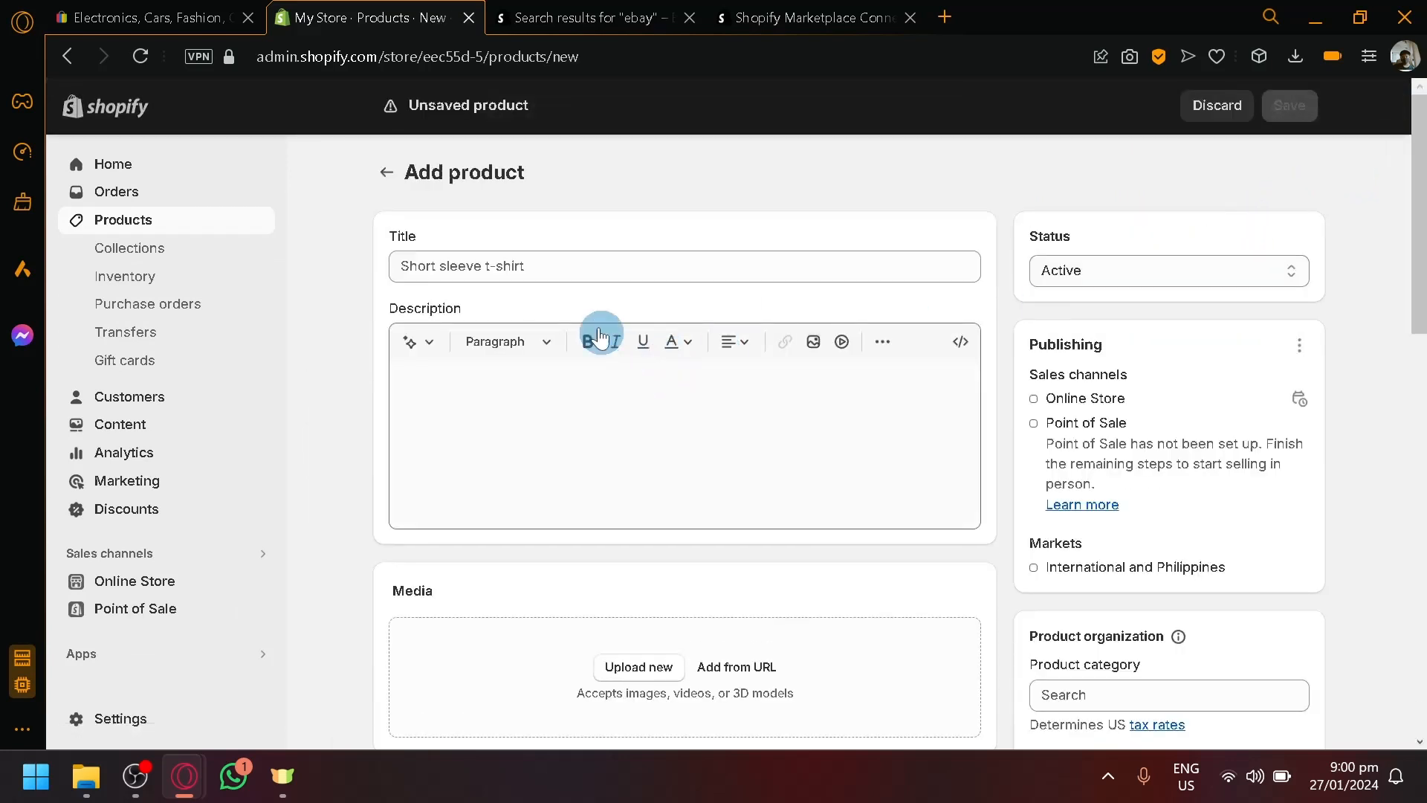
scroll(548, 291, down, 15)
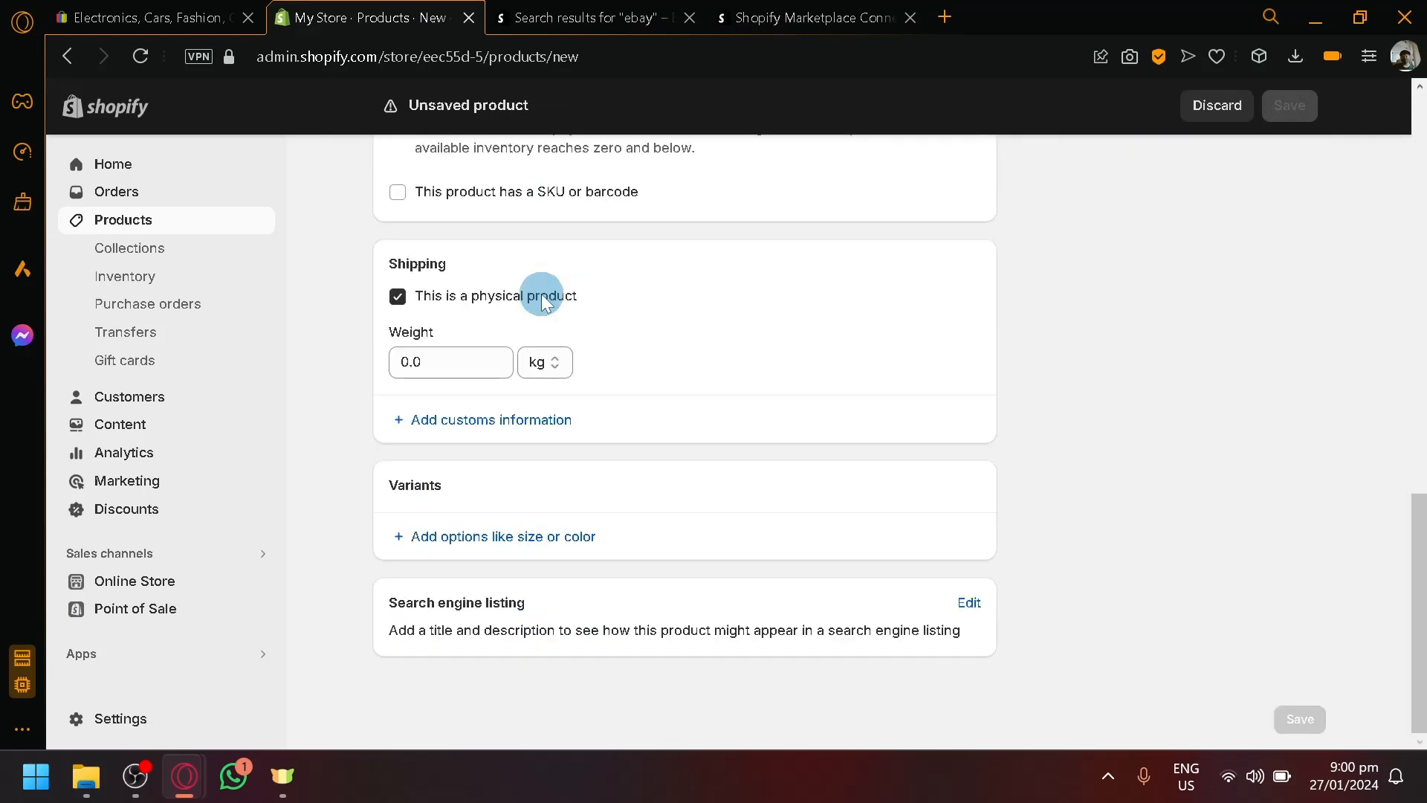
scroll(542, 297, up, 12)
scroll(542, 301, up, 3)
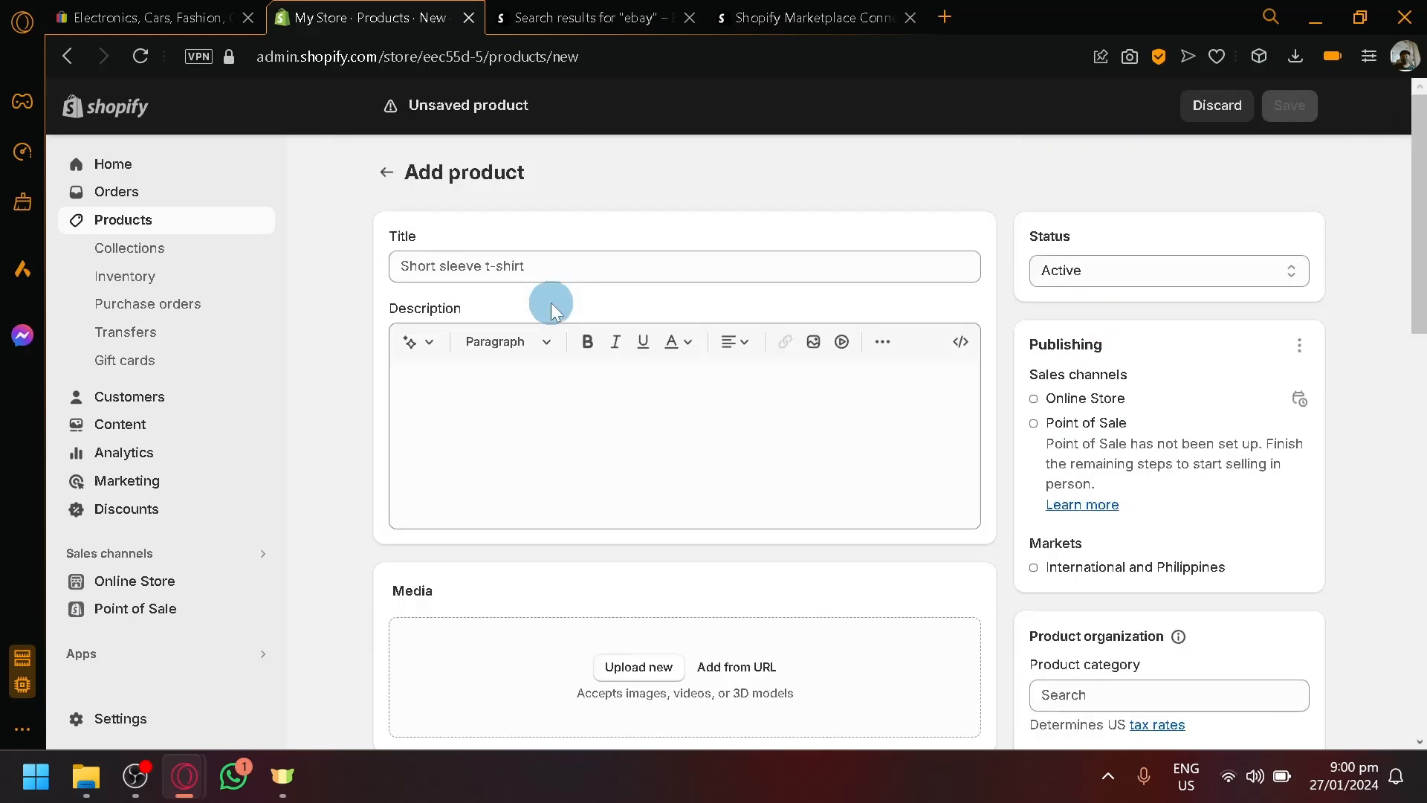
click(386, 173)
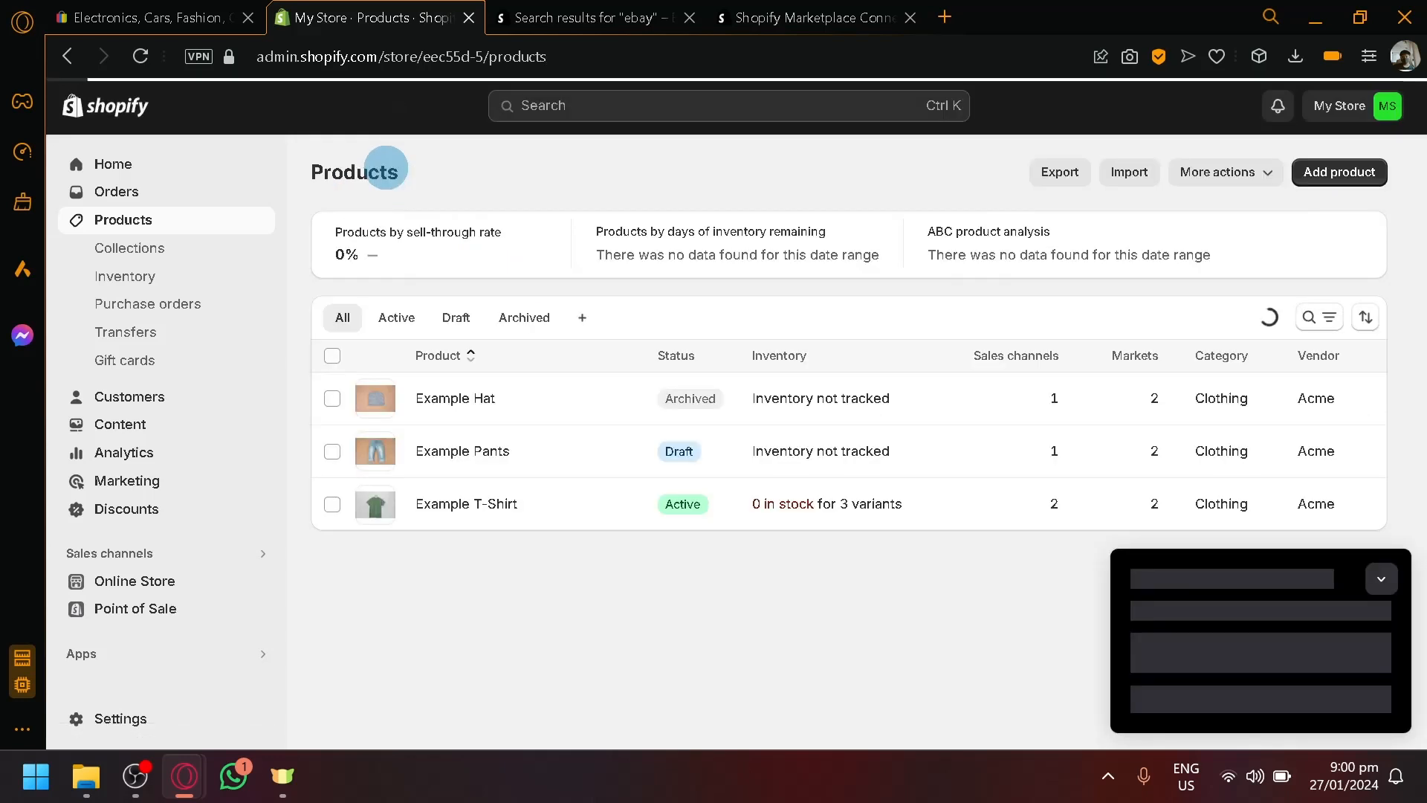
click(1380, 578)
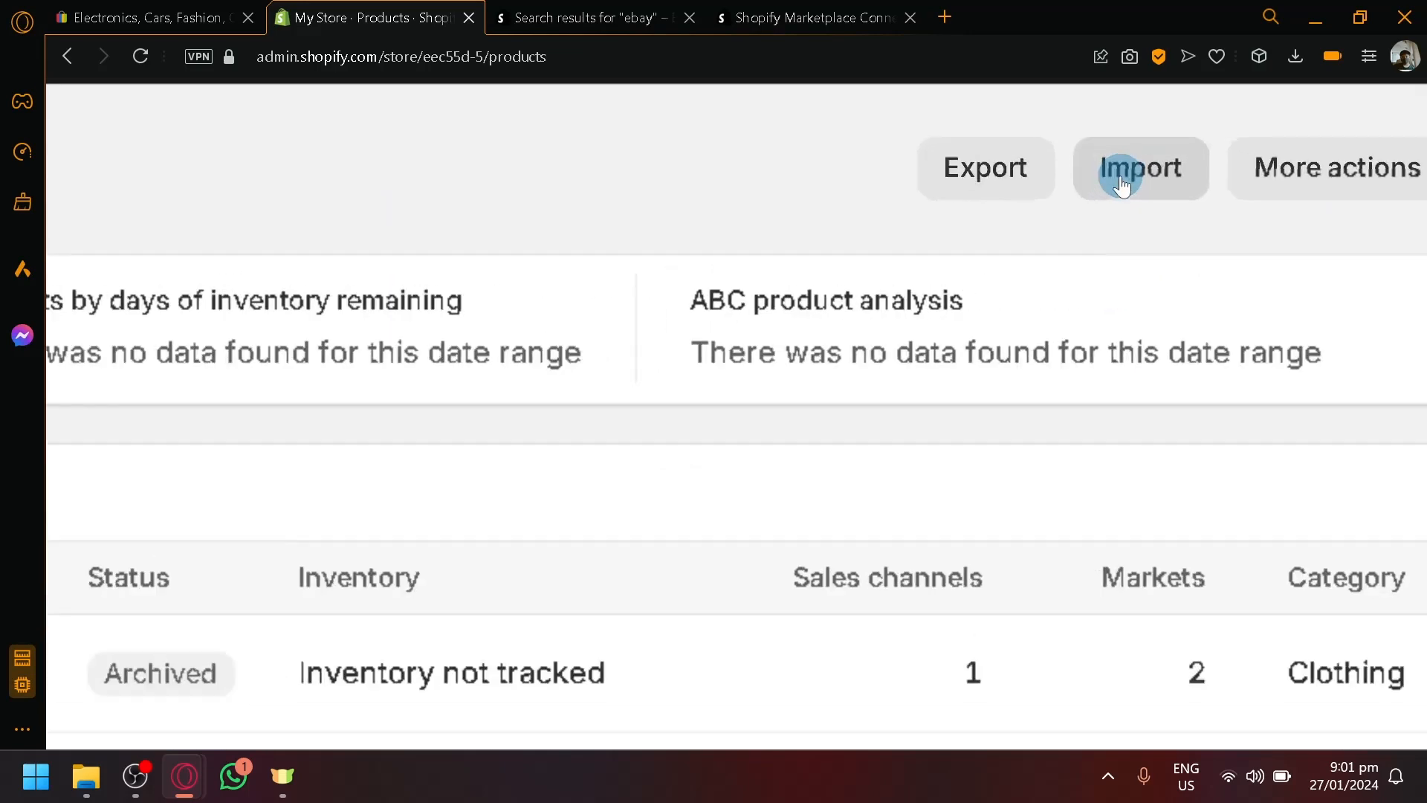
- Start a CSV product import and open the downloaded product_template file in Excel
click(1121, 174)
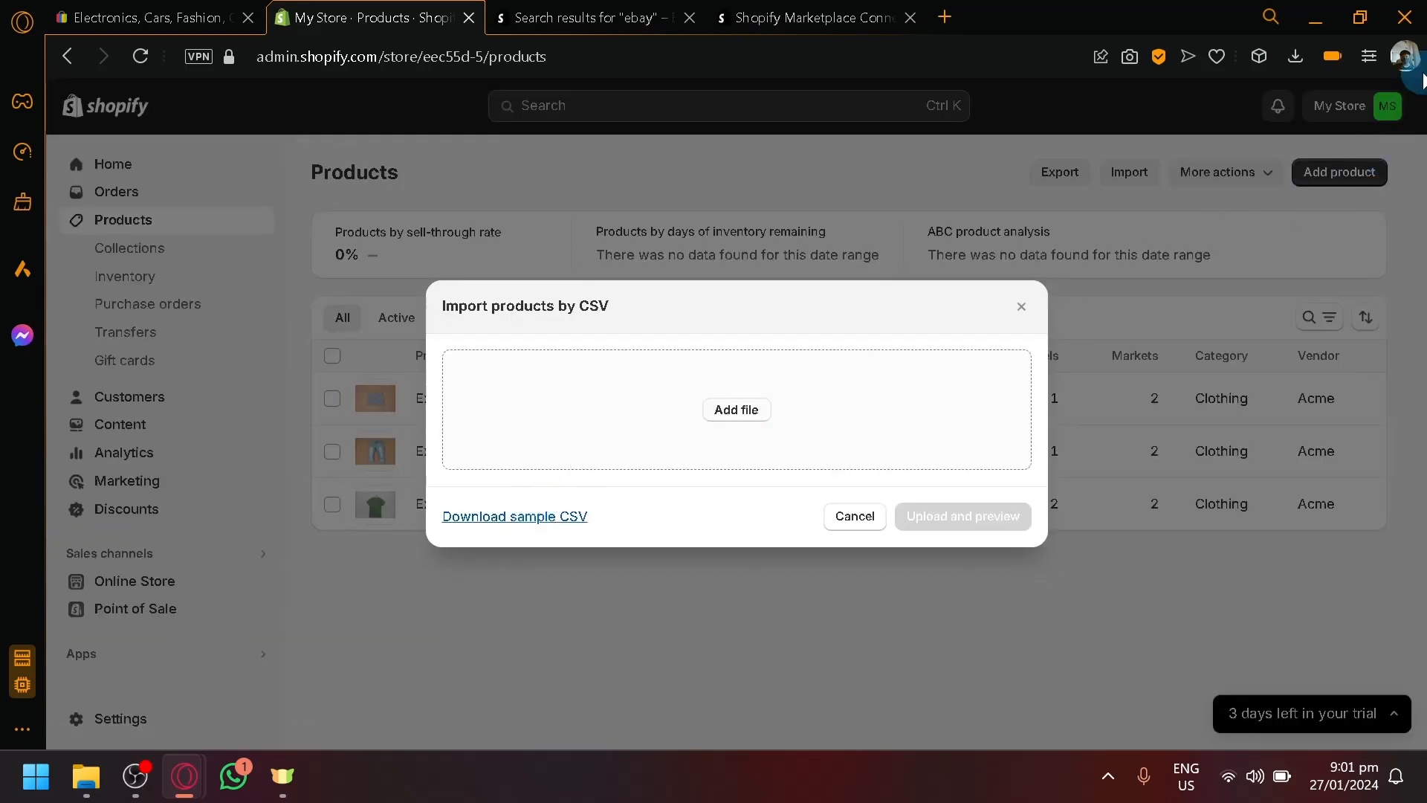
click(1294, 58)
click(1332, 197)
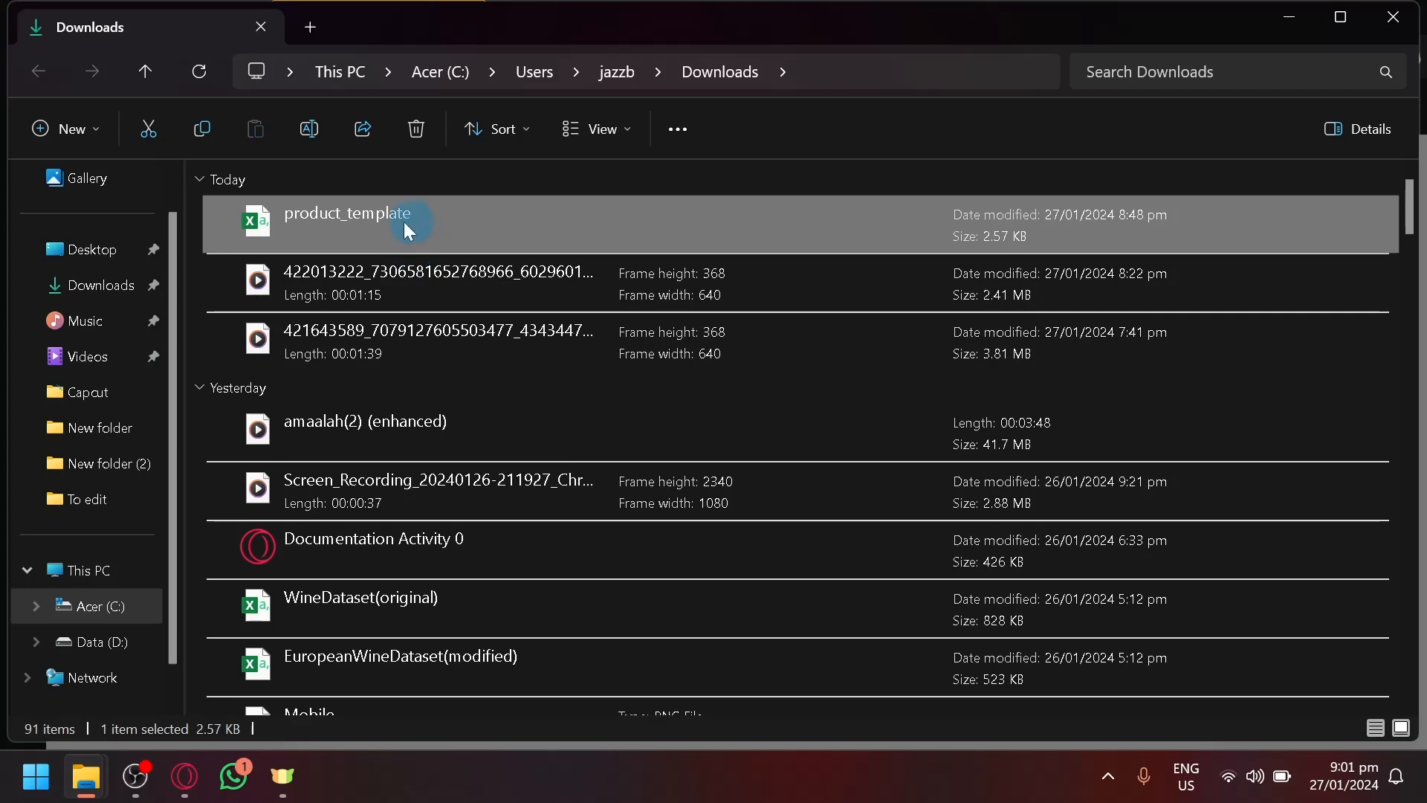
right_click(407, 221)
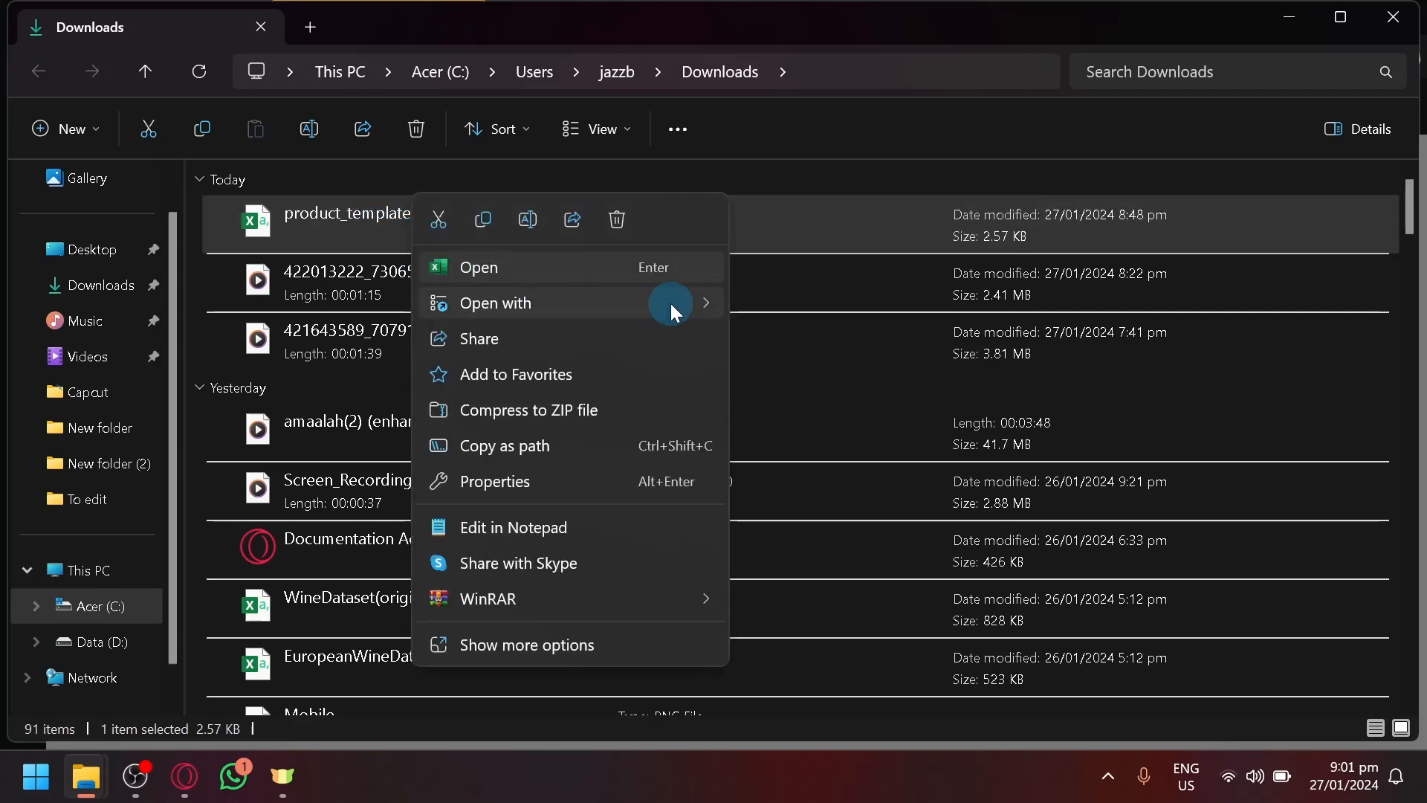
mouse_move(670, 303)
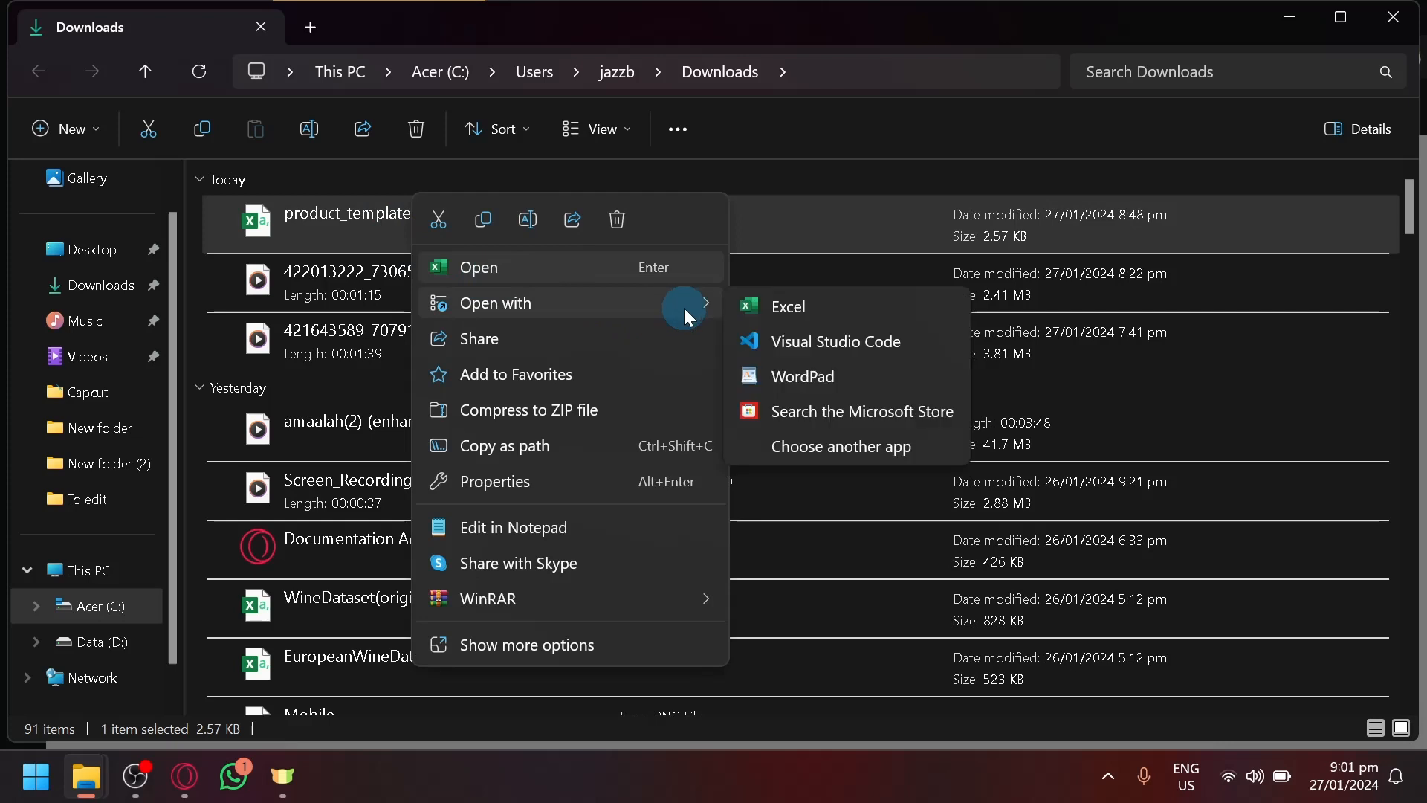
click(605, 260)
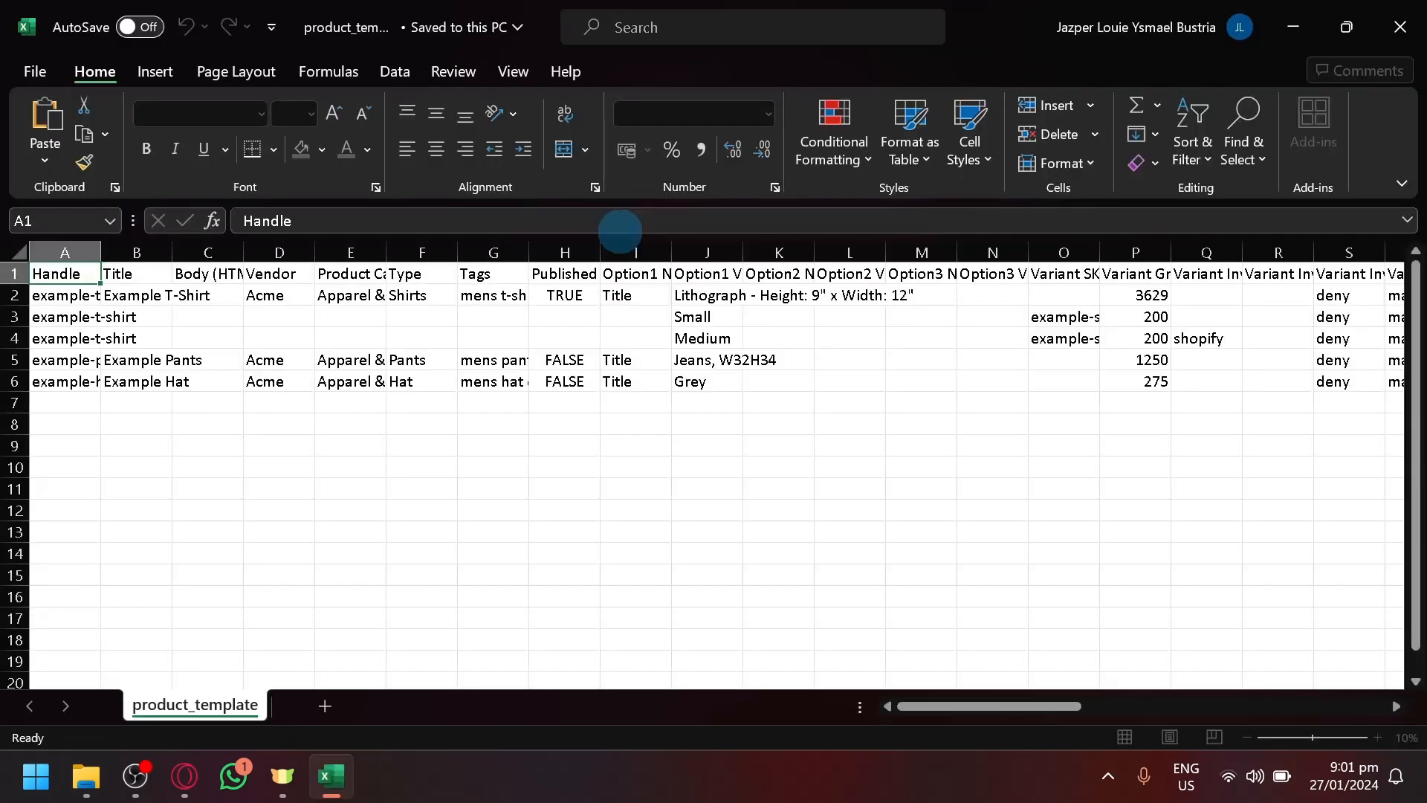
- Dismiss the Office activation prompt and widen columns B and C to fit Title and Body (HTML)
scroll(1018, 462, down, 2)
scroll(838, 481, up, 2)
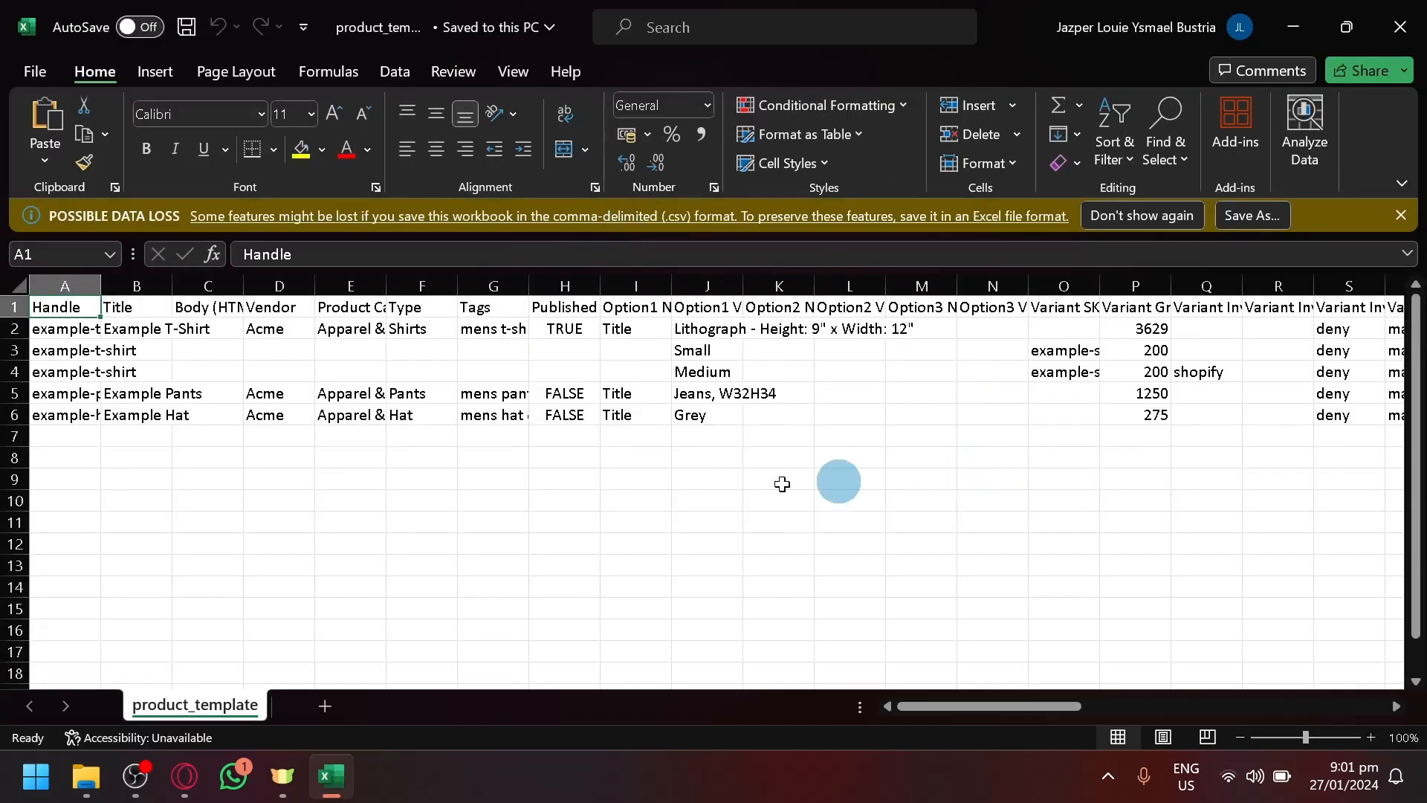
click(70, 346)
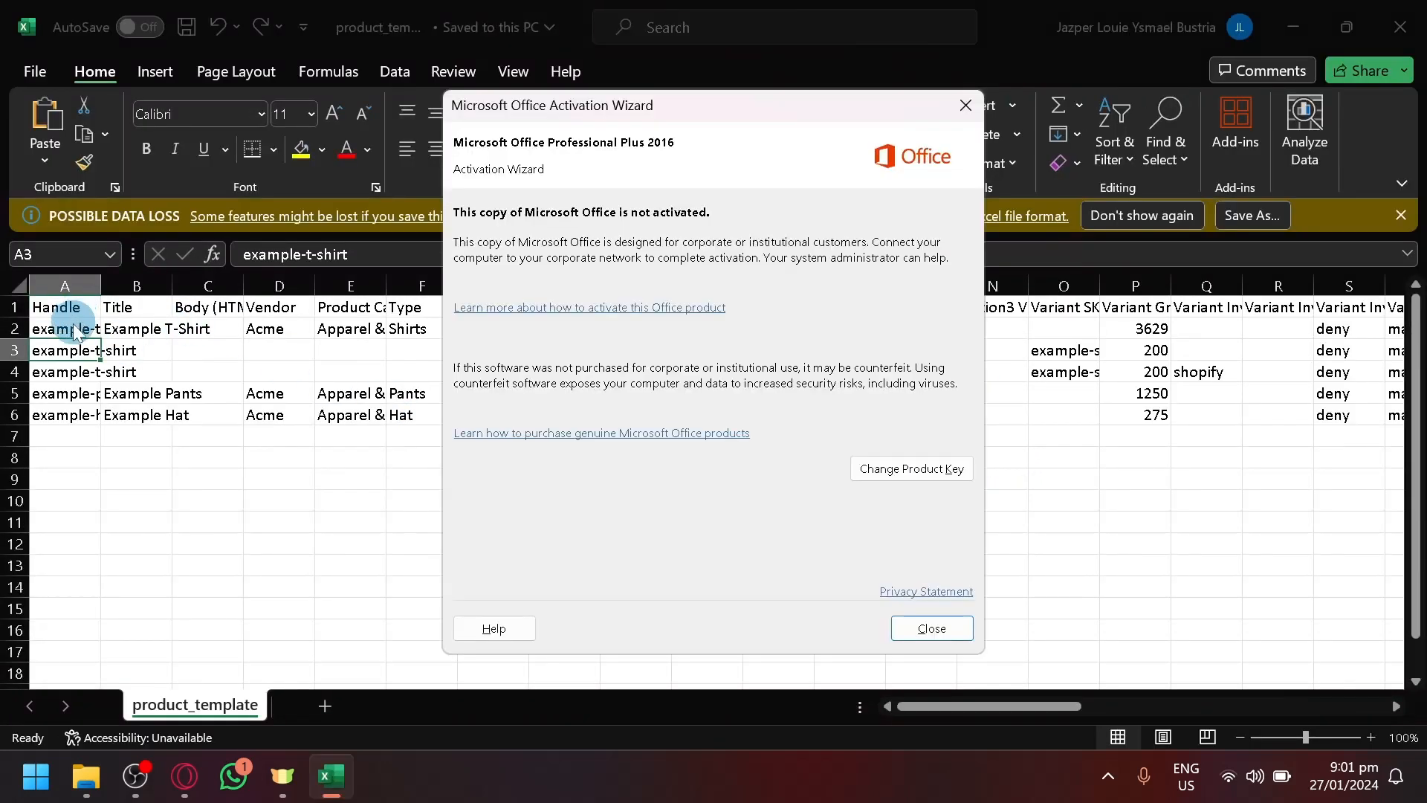
click(964, 101)
click(125, 319)
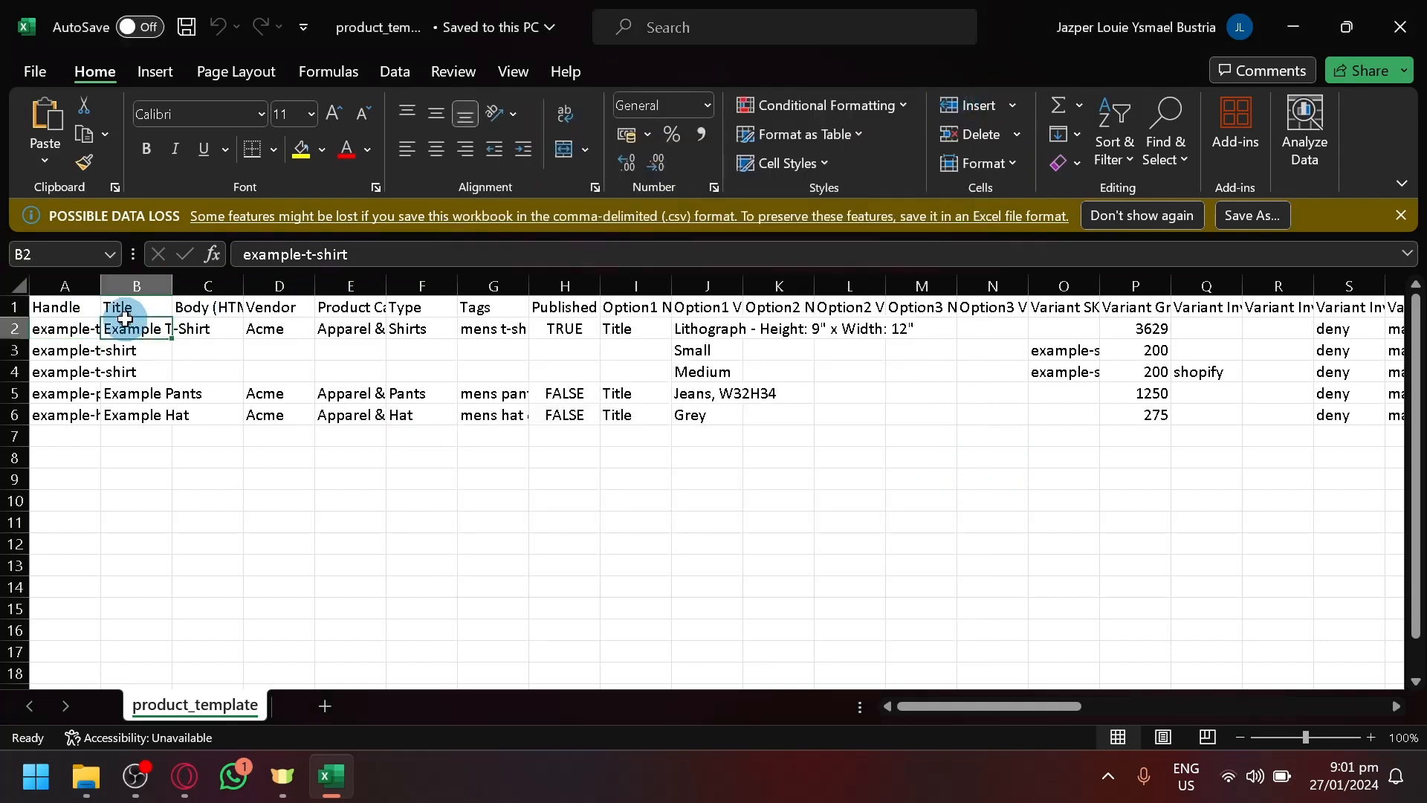
click(197, 307)
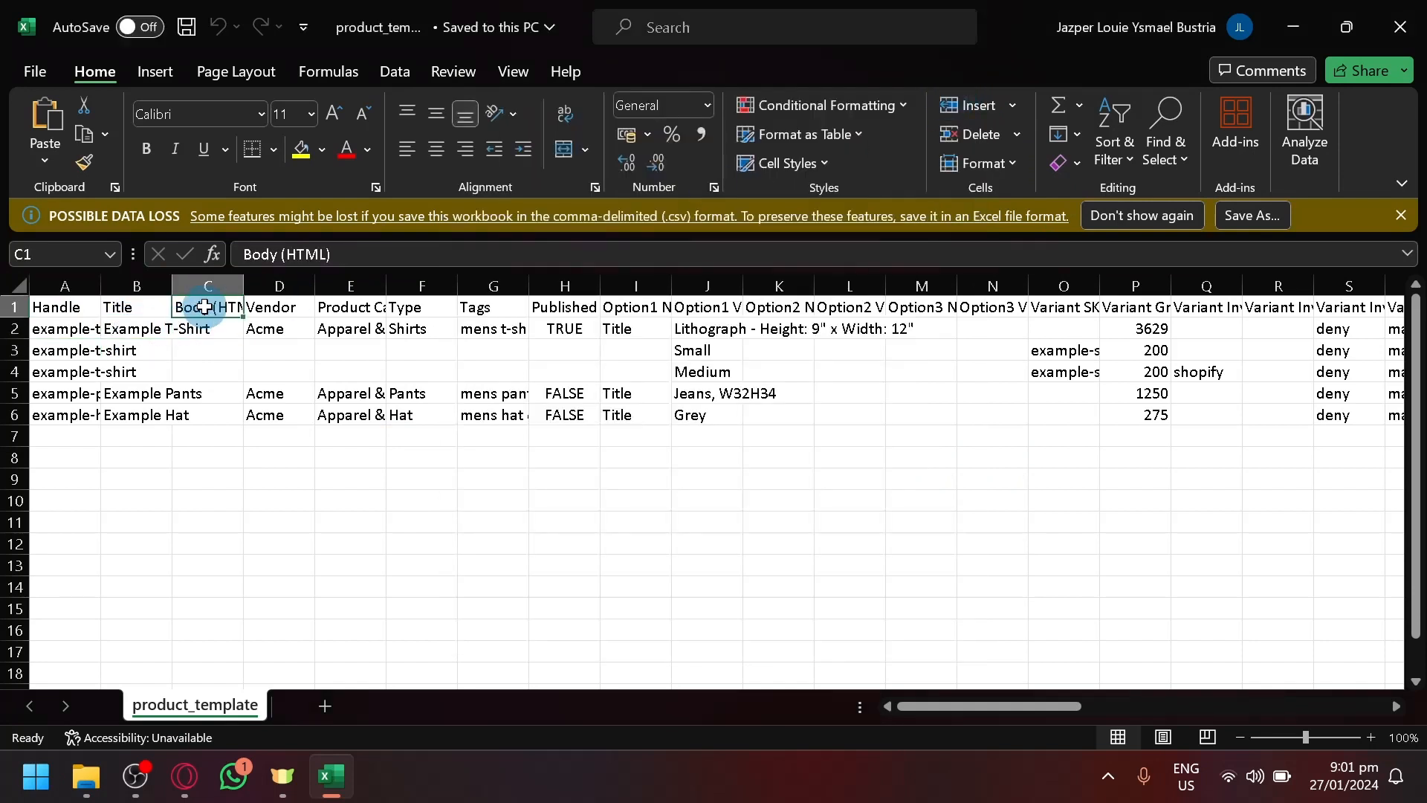
drag(238, 281, 297, 281)
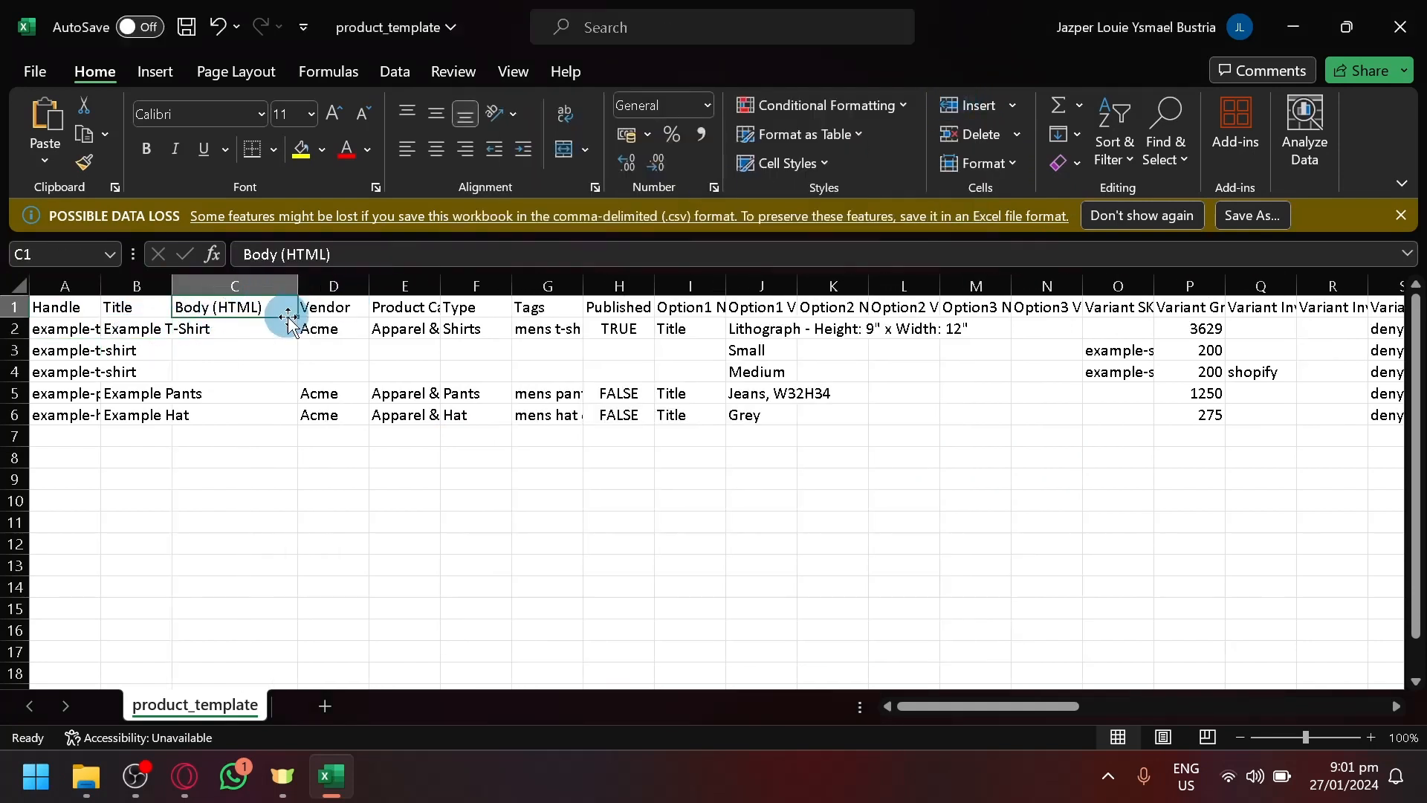
click(212, 348)
click(230, 322)
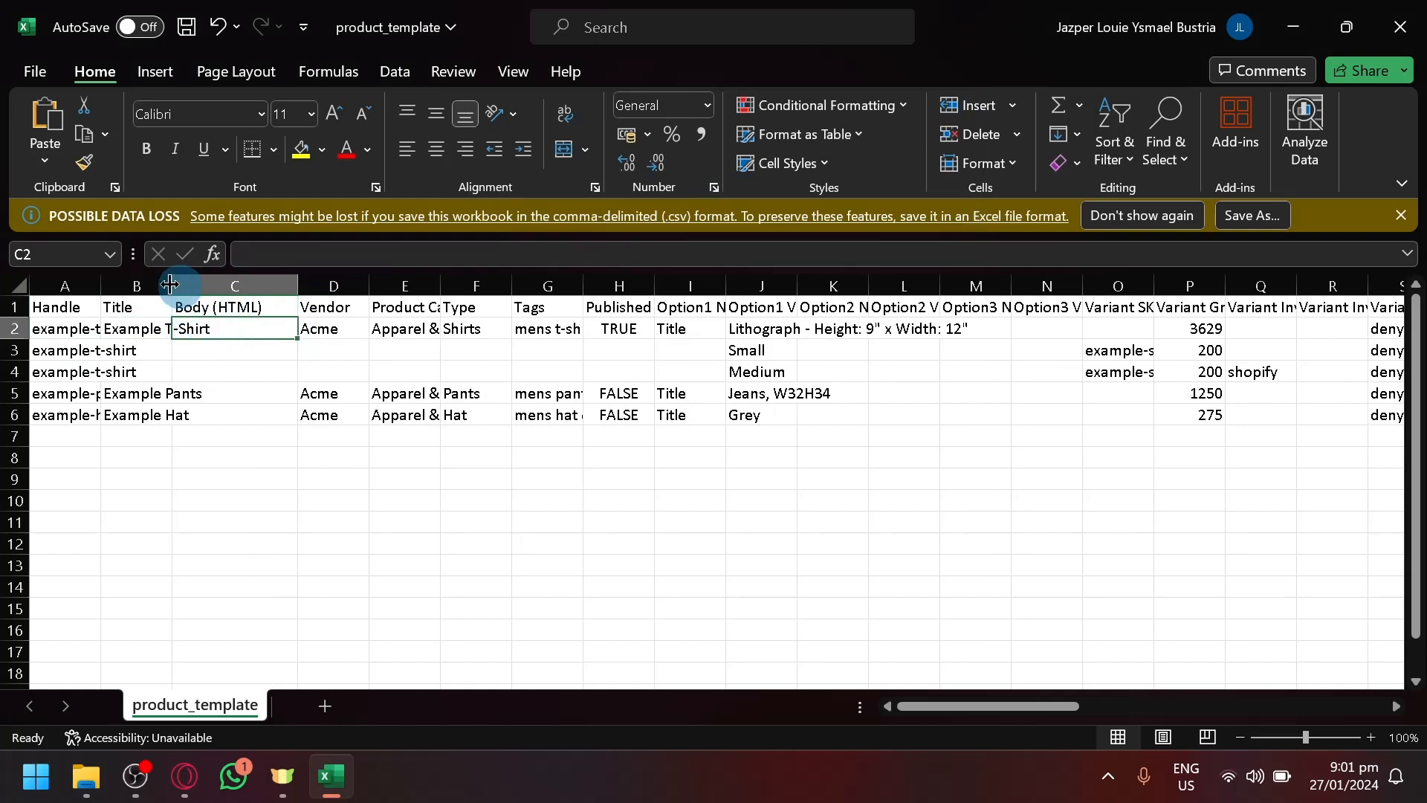
drag(171, 285, 261, 290)
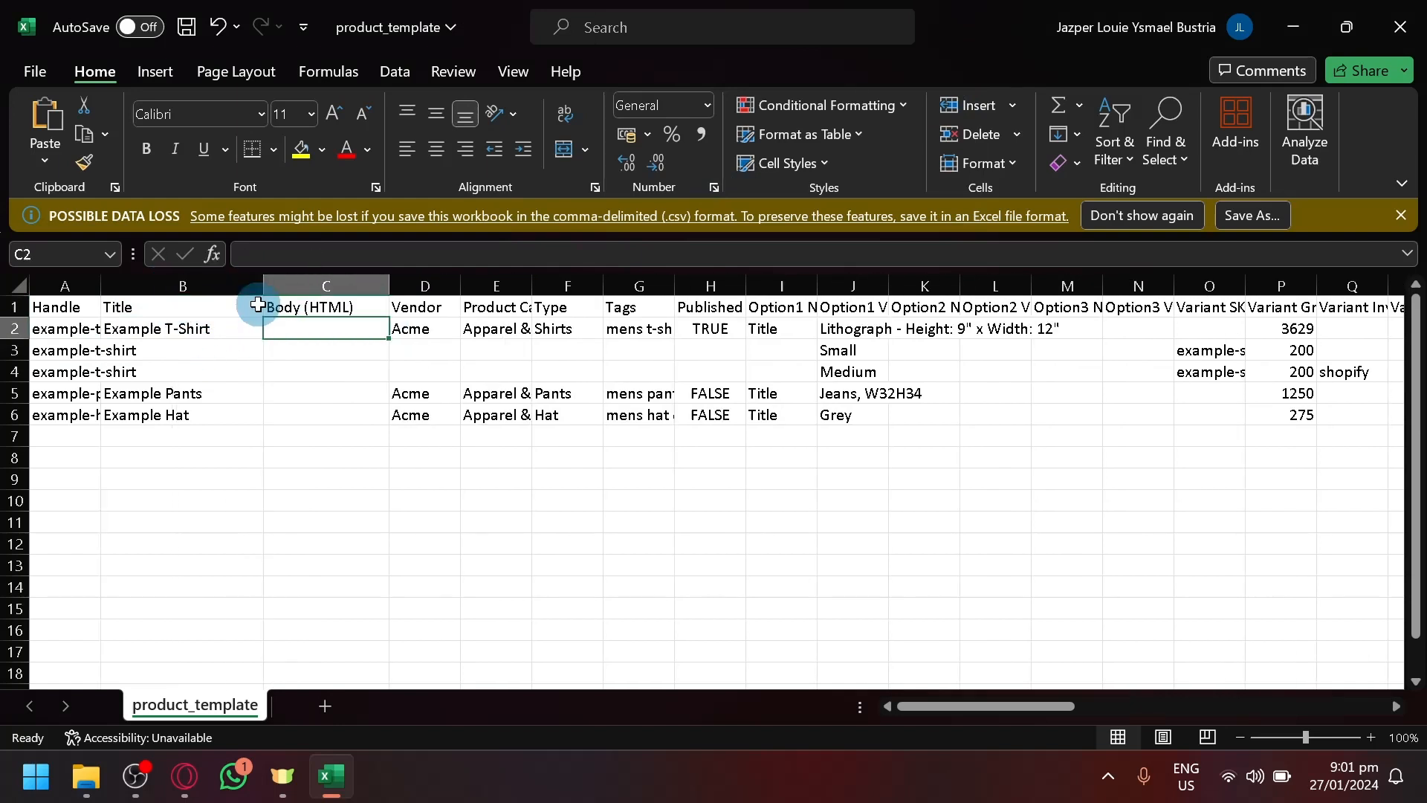
- Widen columns E, G, H and I to fit Product Category, Tags, Published and Option1 Name
click(431, 287)
click(397, 371)
click(538, 352)
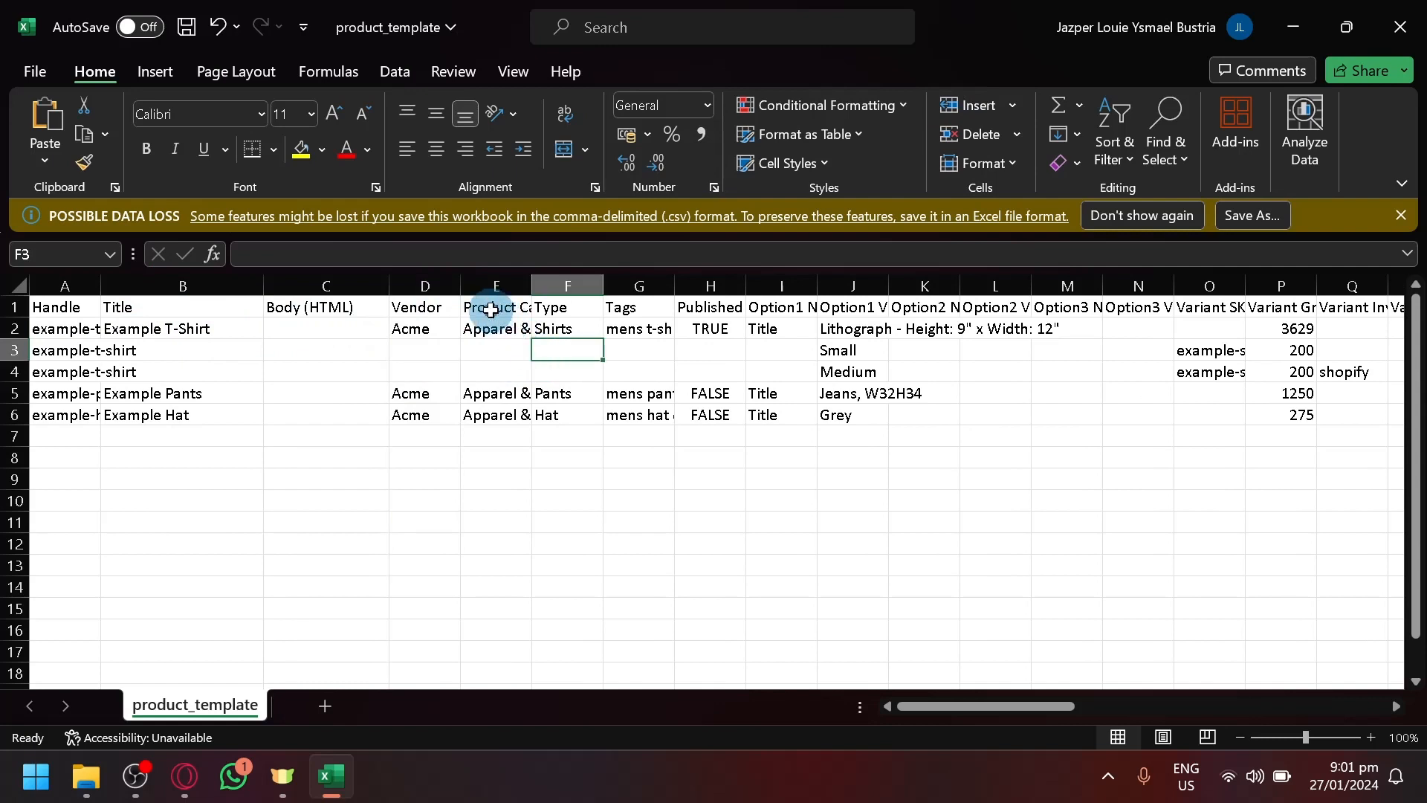
click(490, 310)
drag(531, 289, 797, 286)
click(754, 370)
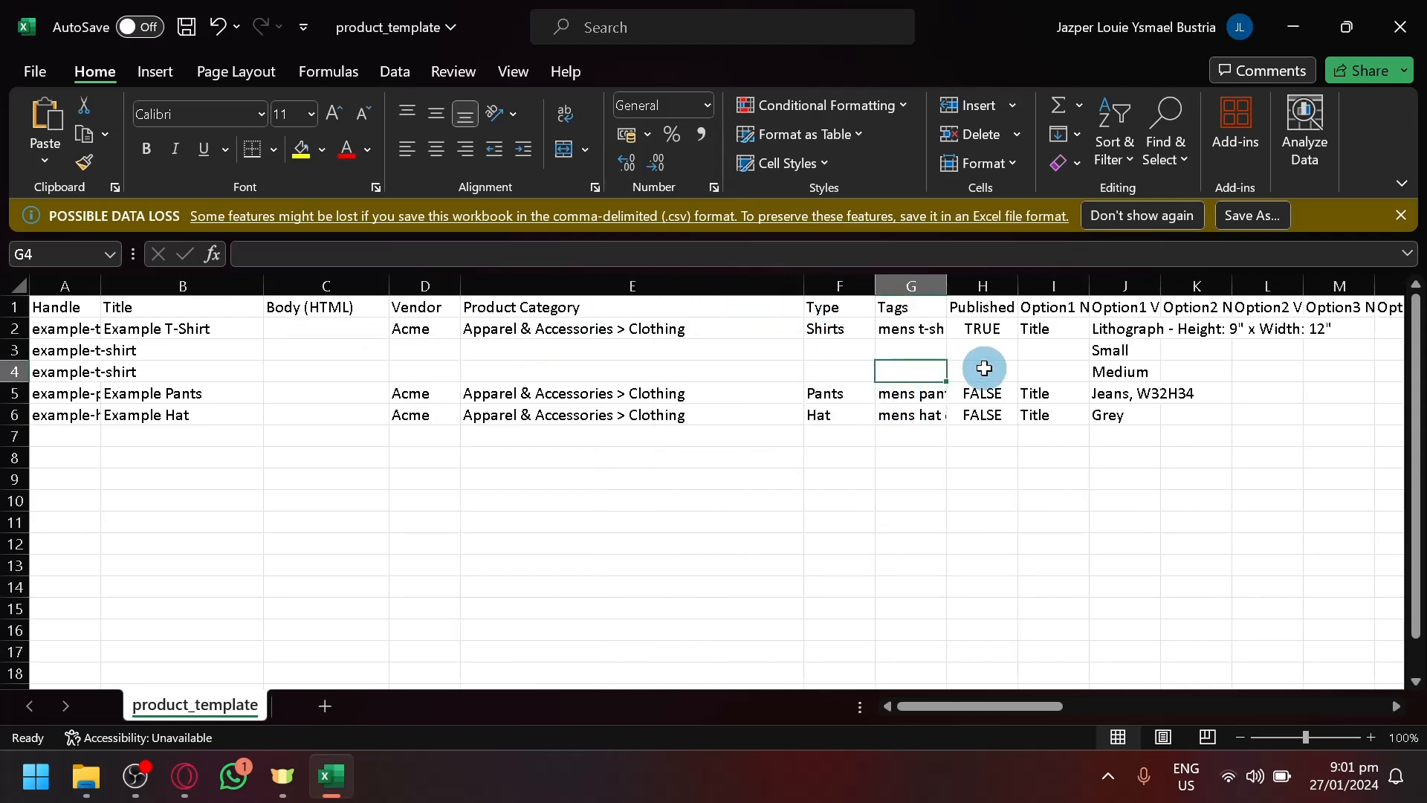
scroll(966, 372, right, 2)
click(863, 500)
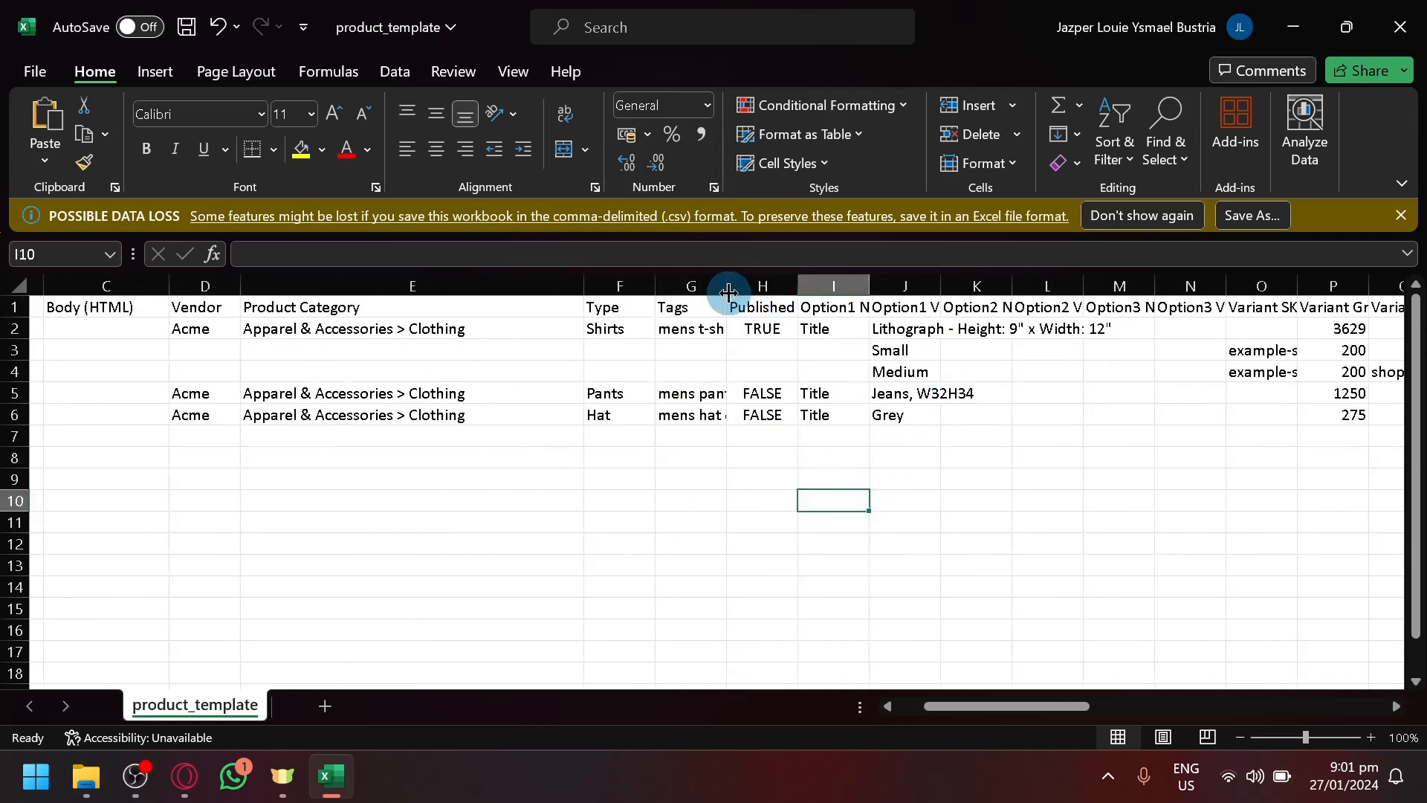
drag(726, 286, 865, 327)
scroll(766, 293, right, 2)
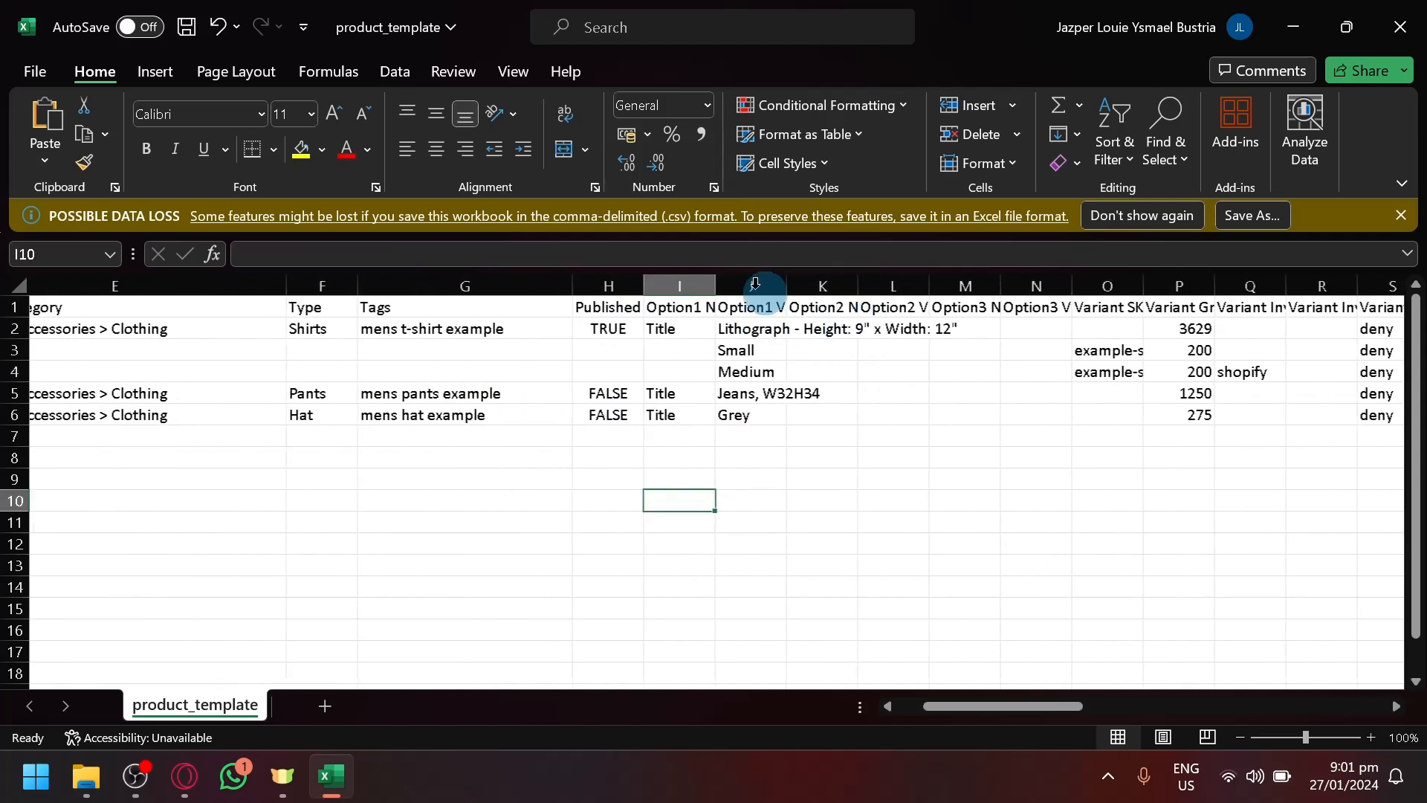
drag(649, 283, 791, 327)
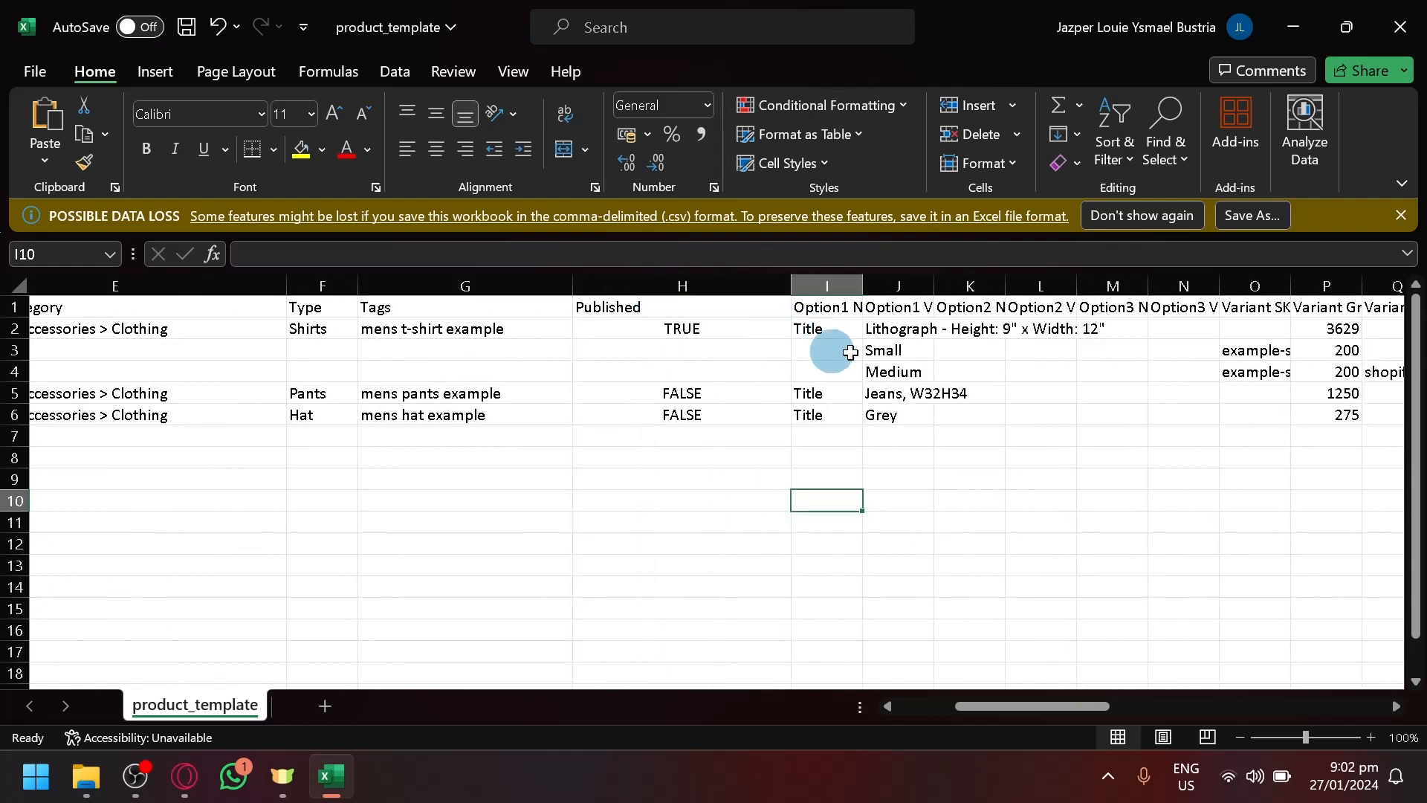
mouse_move(869, 285)
mouse_down()
mouse_move(1089, 282)
mouse_move(1098, 320)
mouse_up()
click(935, 286)
scroll(966, 338, right, 3)
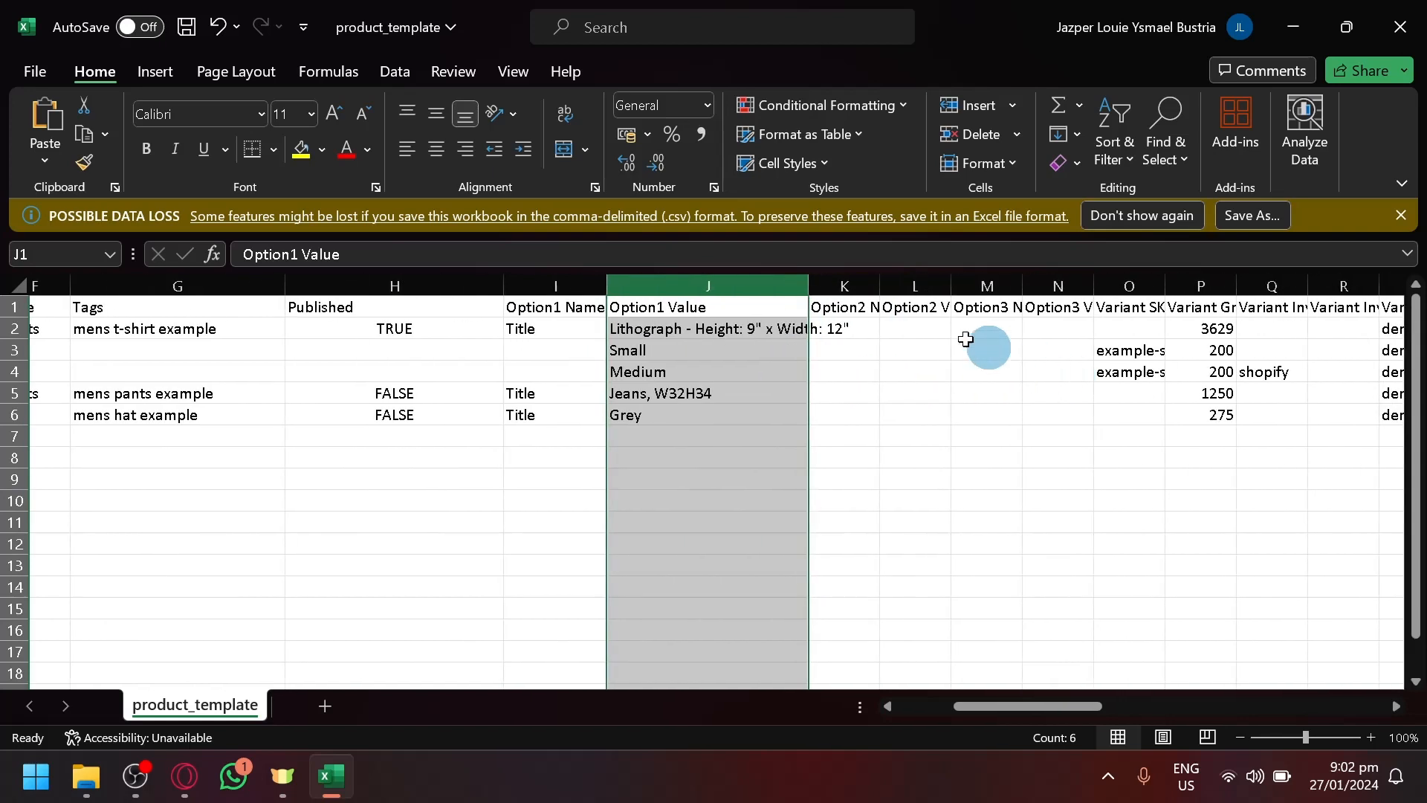
drag(952, 298, 957, 296)
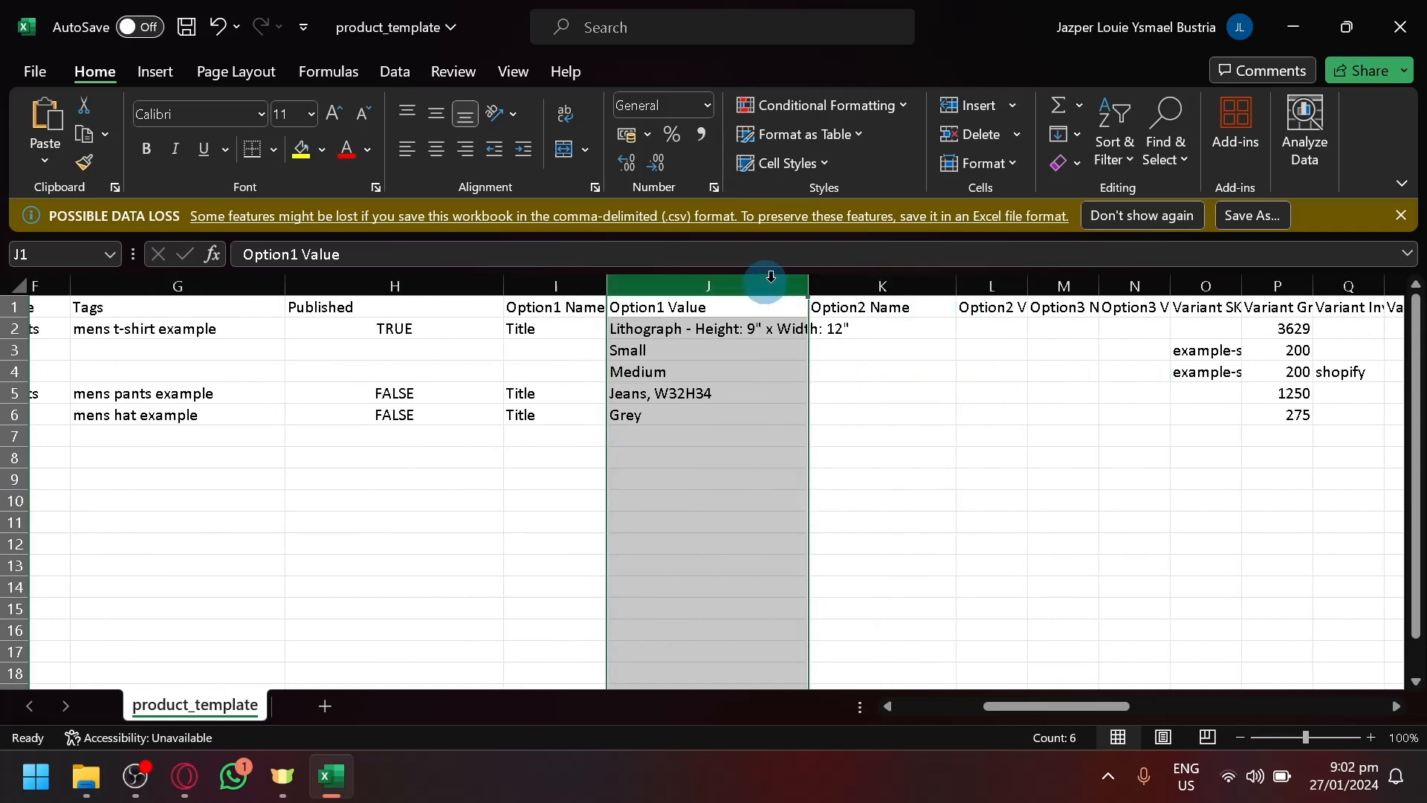
drag(812, 282, 930, 297)
scroll(905, 370, right, 3)
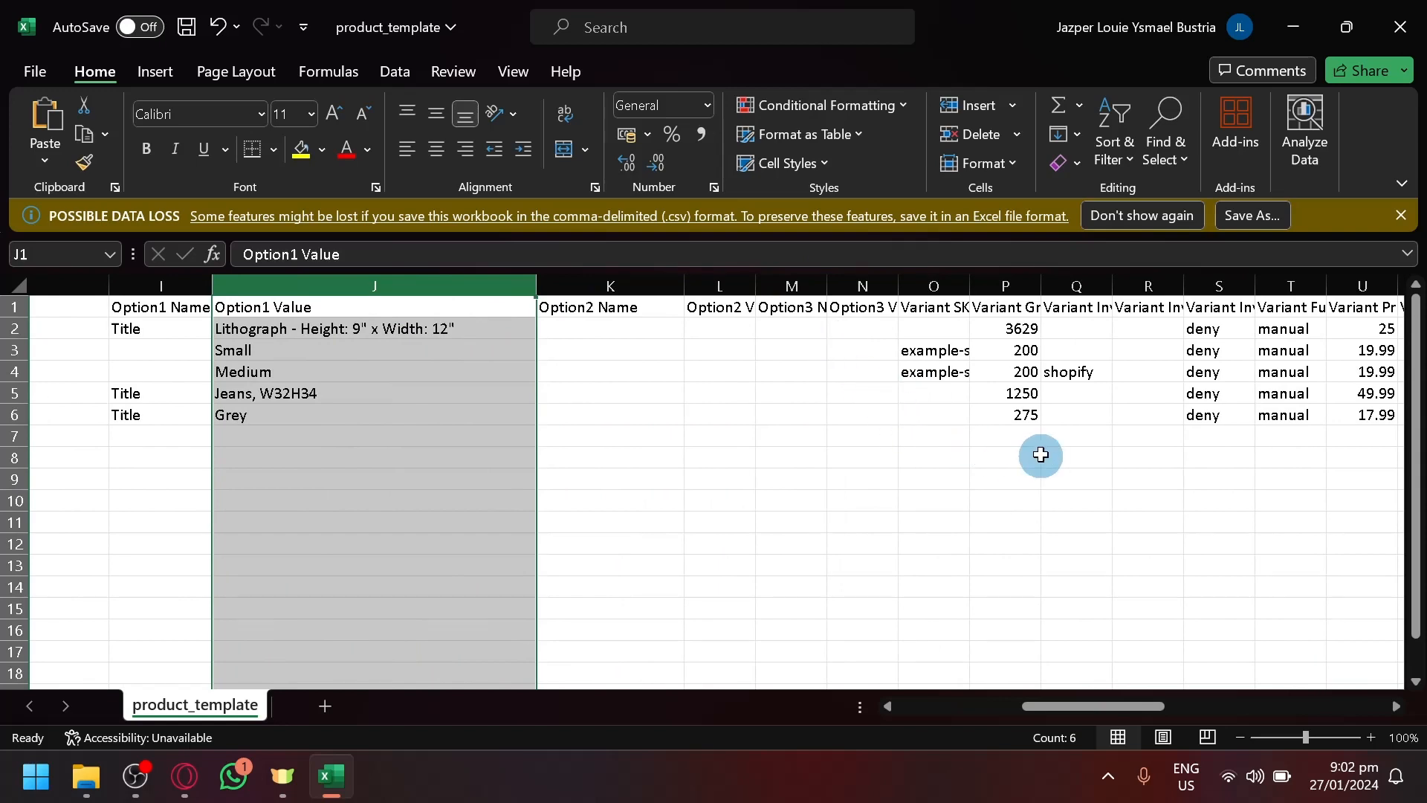
scroll(1043, 432, right, 8)
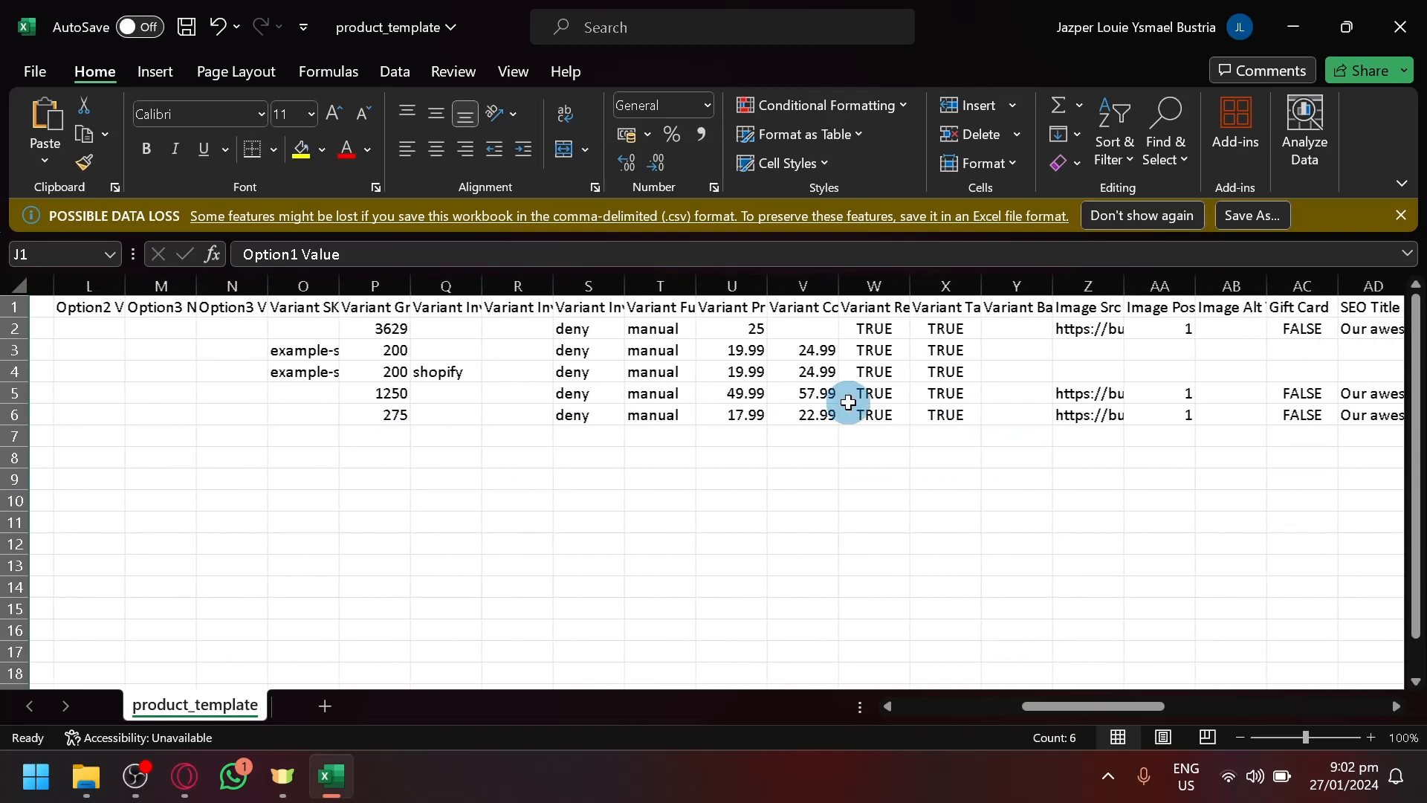
scroll(848, 402, right, 20)
scroll(672, 344, left, 6)
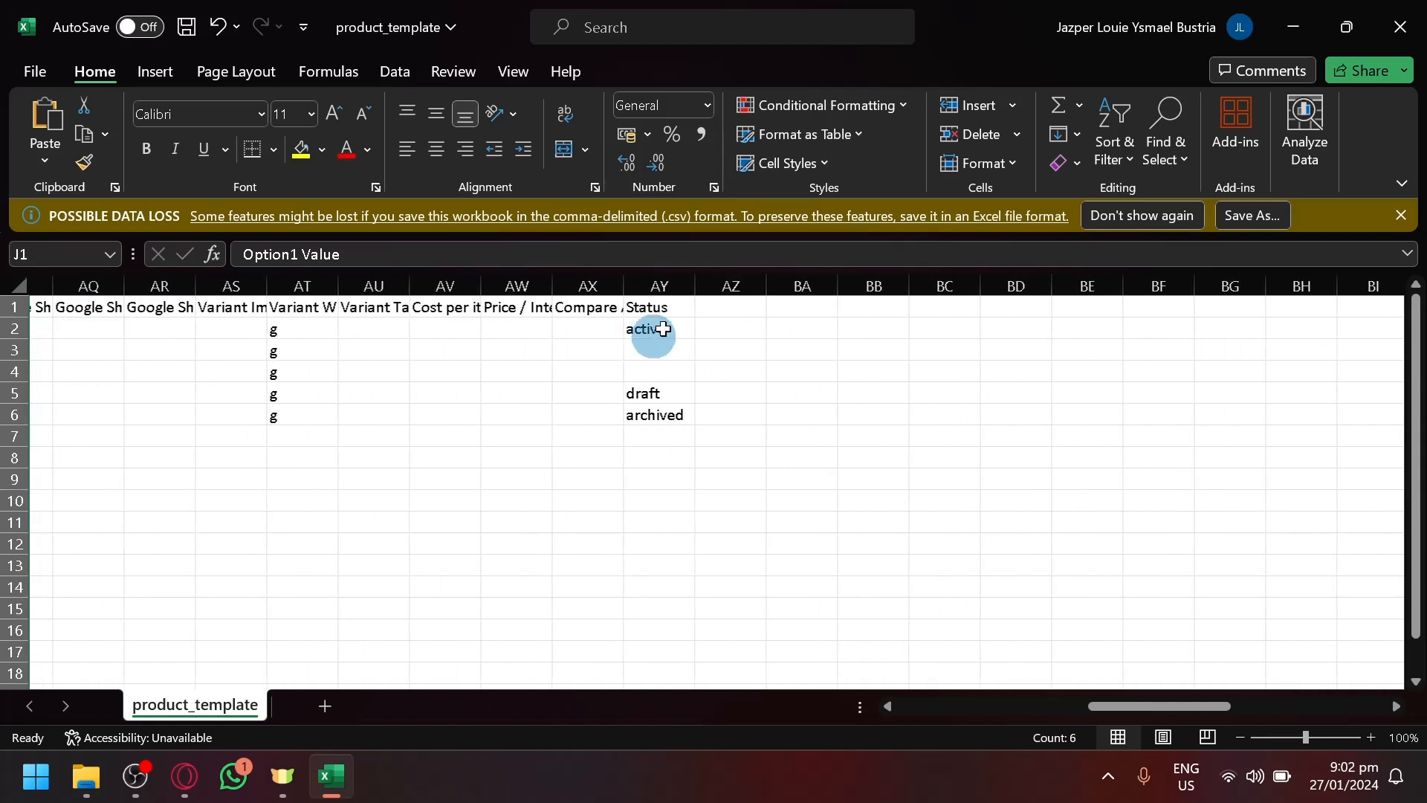
scroll(734, 325, left, 4)
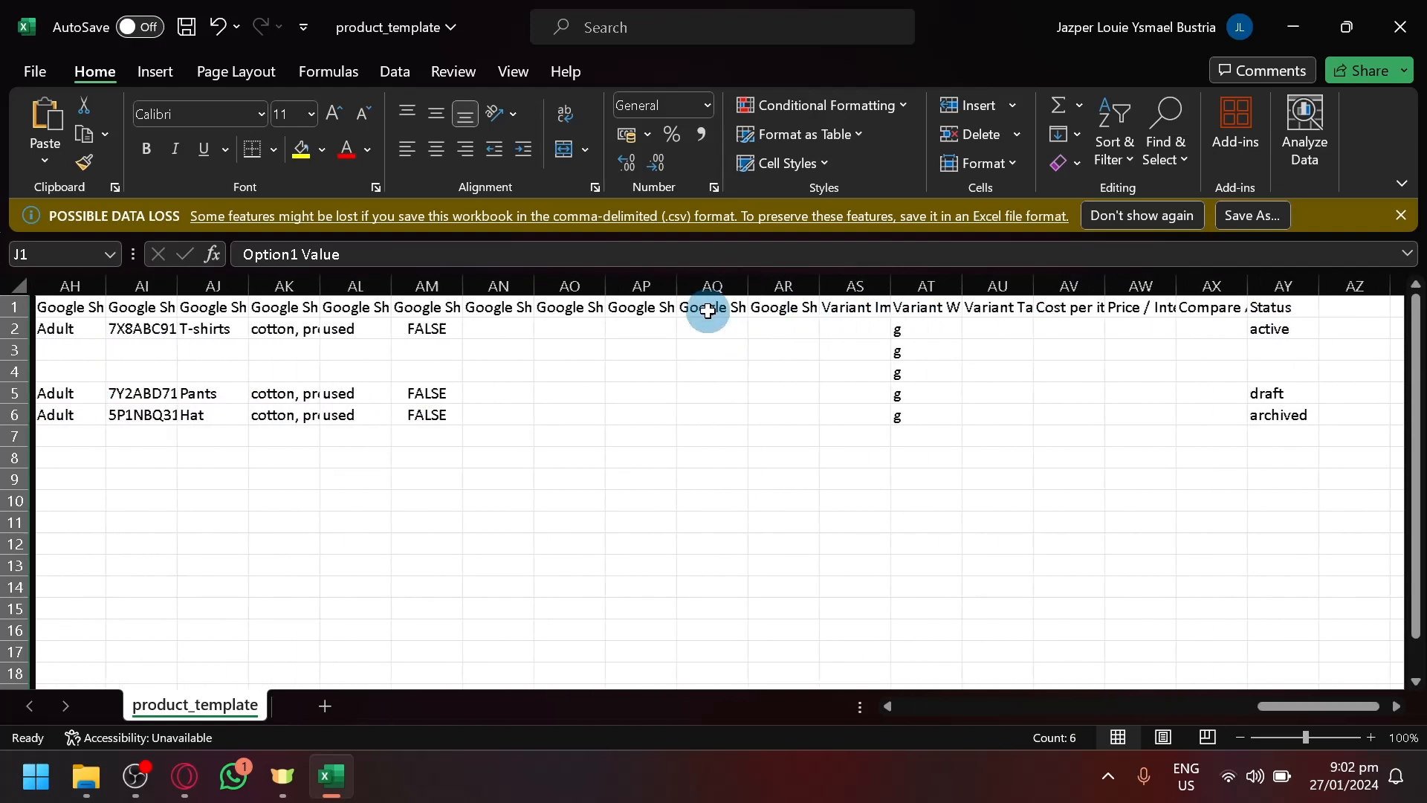
scroll(513, 375, left, 4)
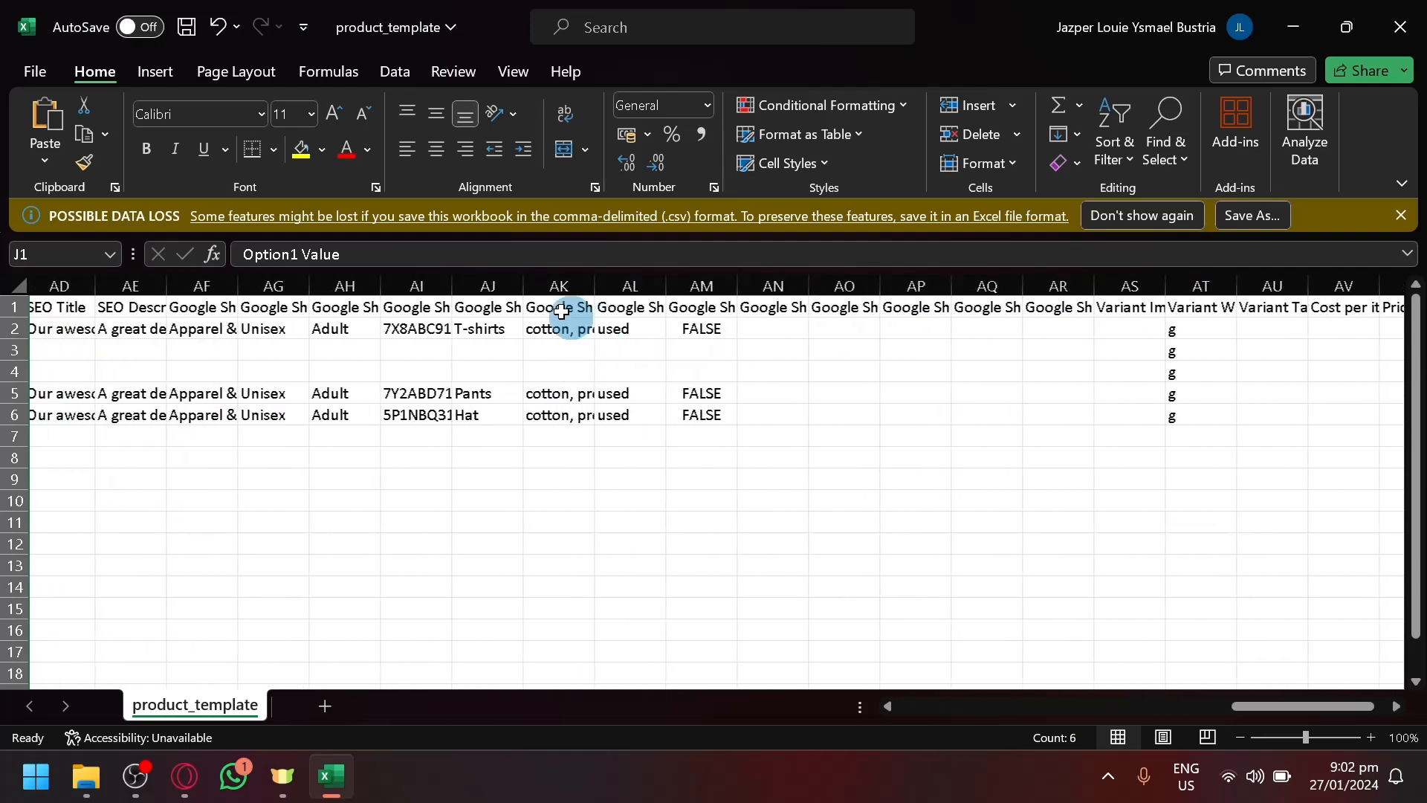
click(662, 333)
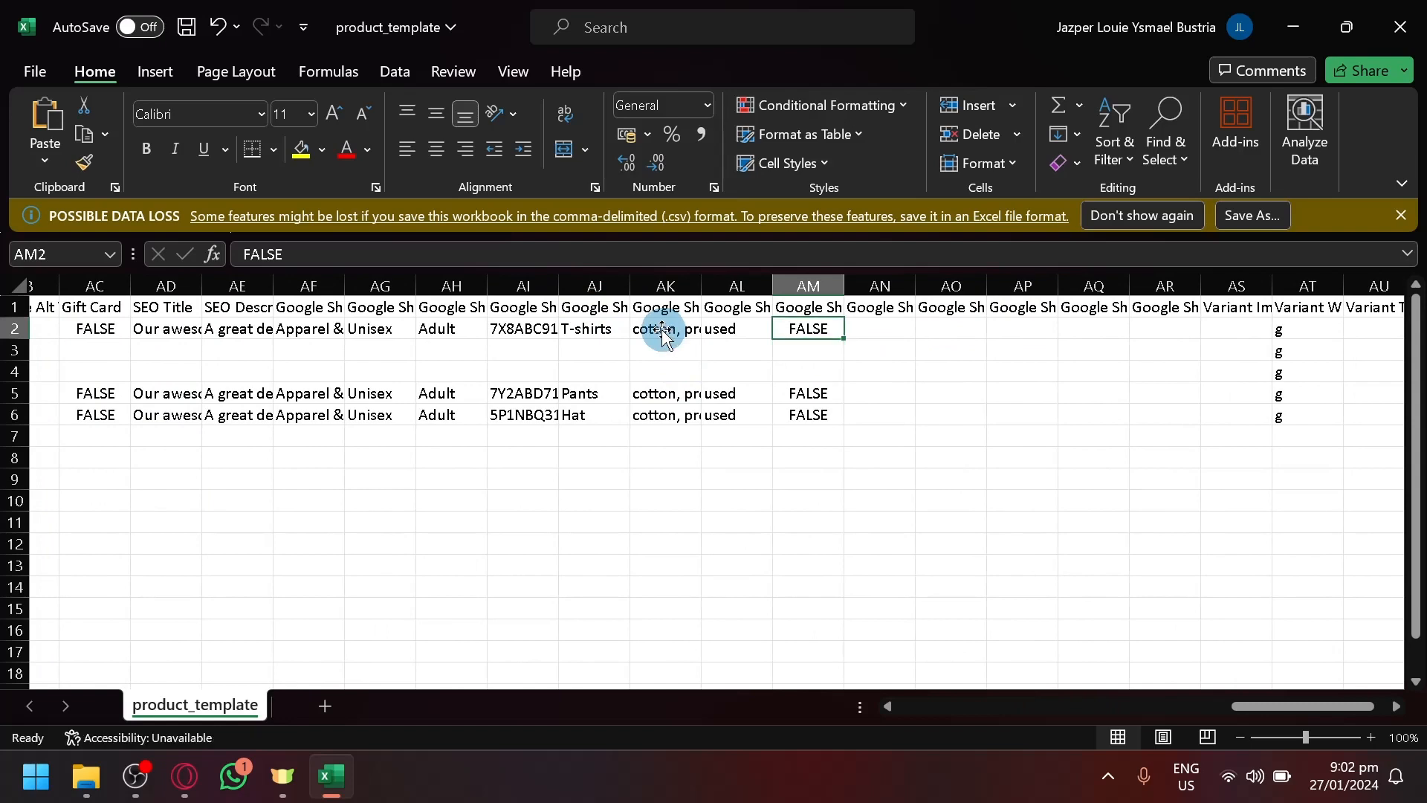
scroll(658, 339, left, 4)
scroll(654, 345, left, 15)
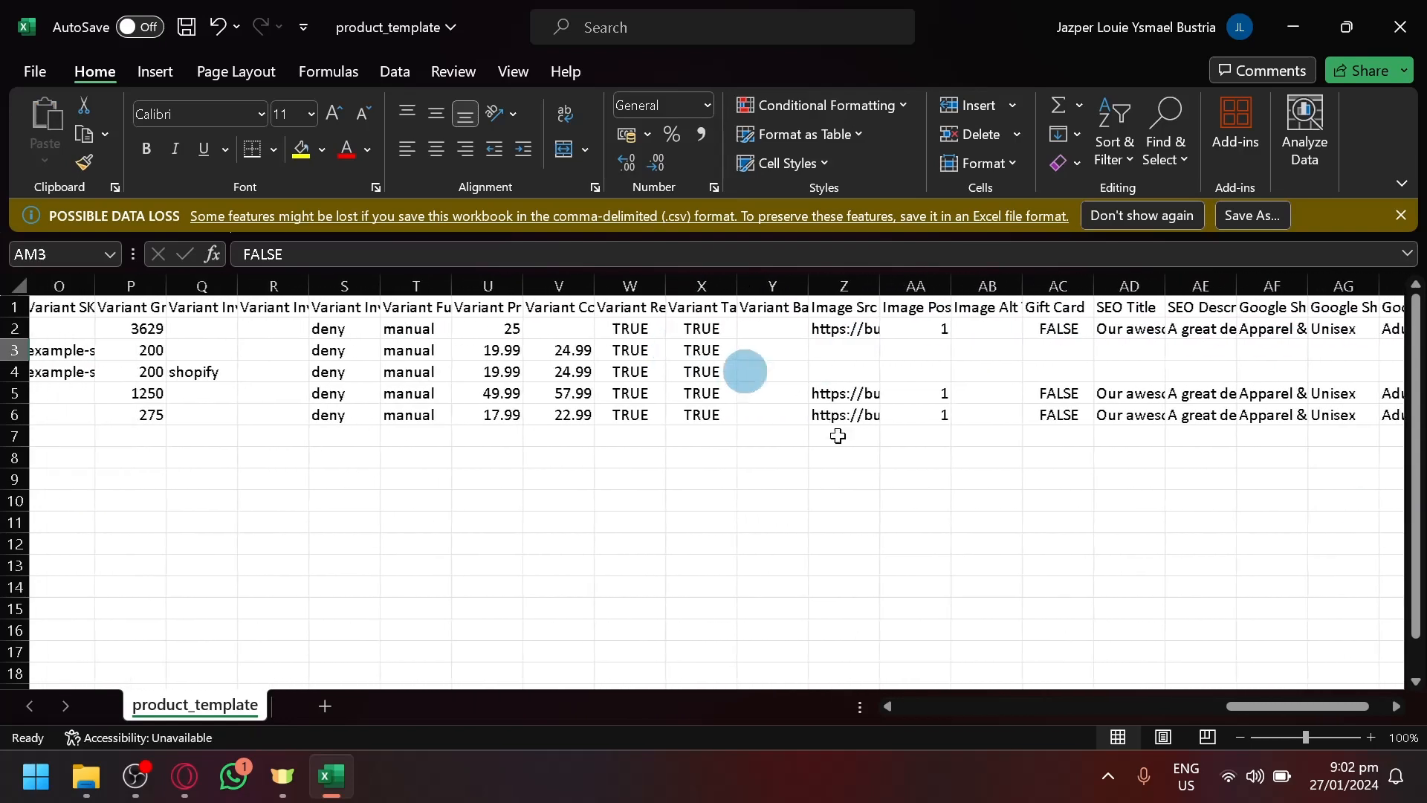
scroll(720, 379, left, 7)
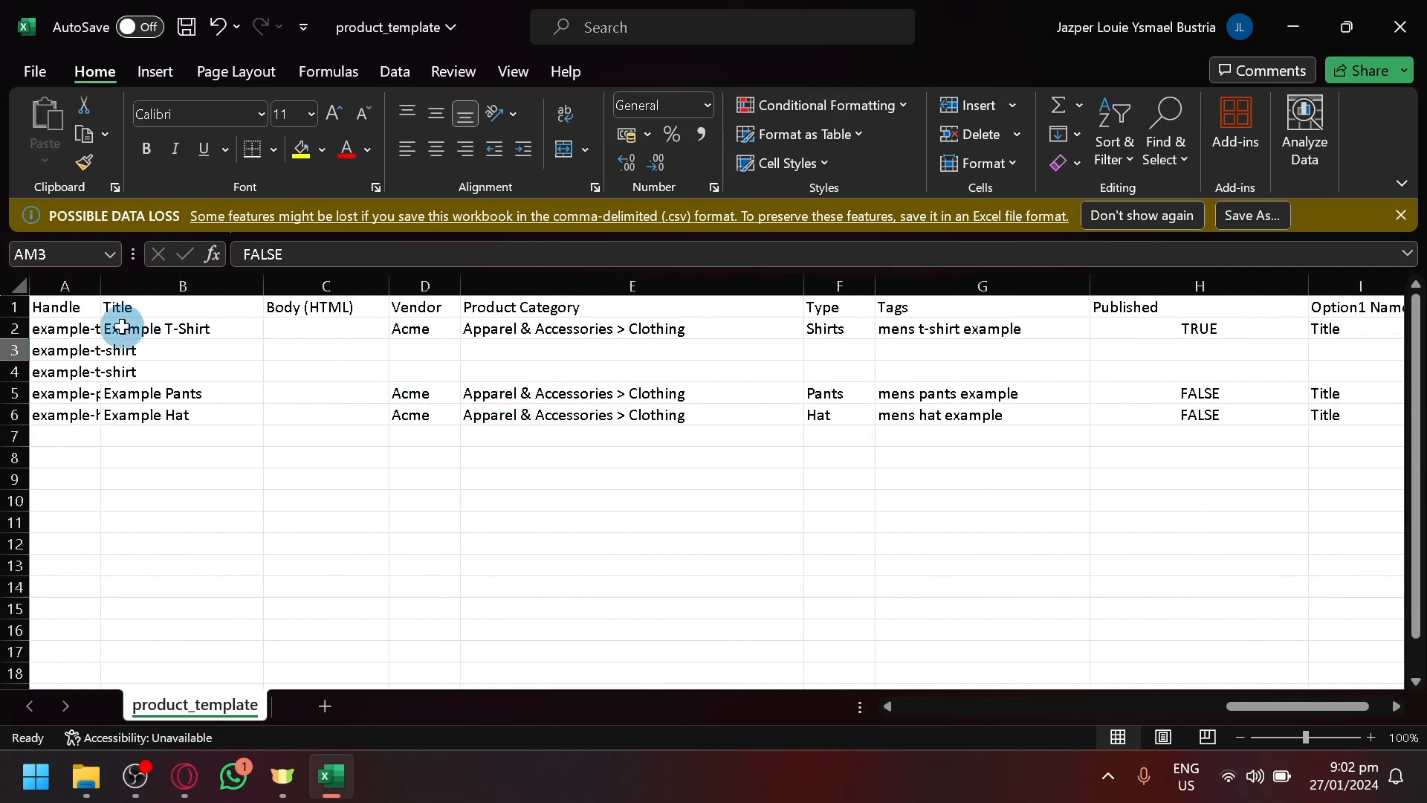
drag(64, 327, 64, 341)
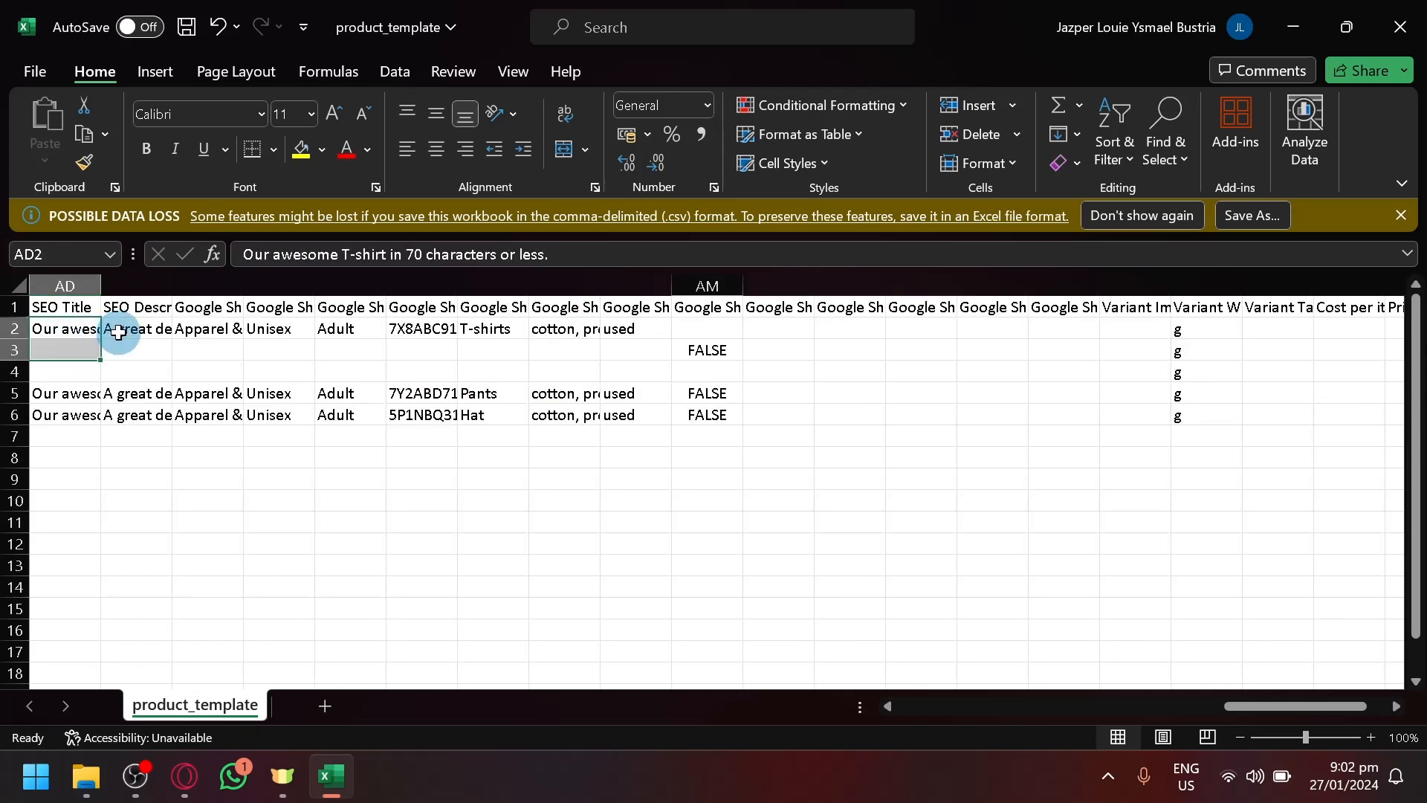
scroll(129, 346, left, 20)
- Widen the Handle column A so the product handles show in full
double_click(151, 328)
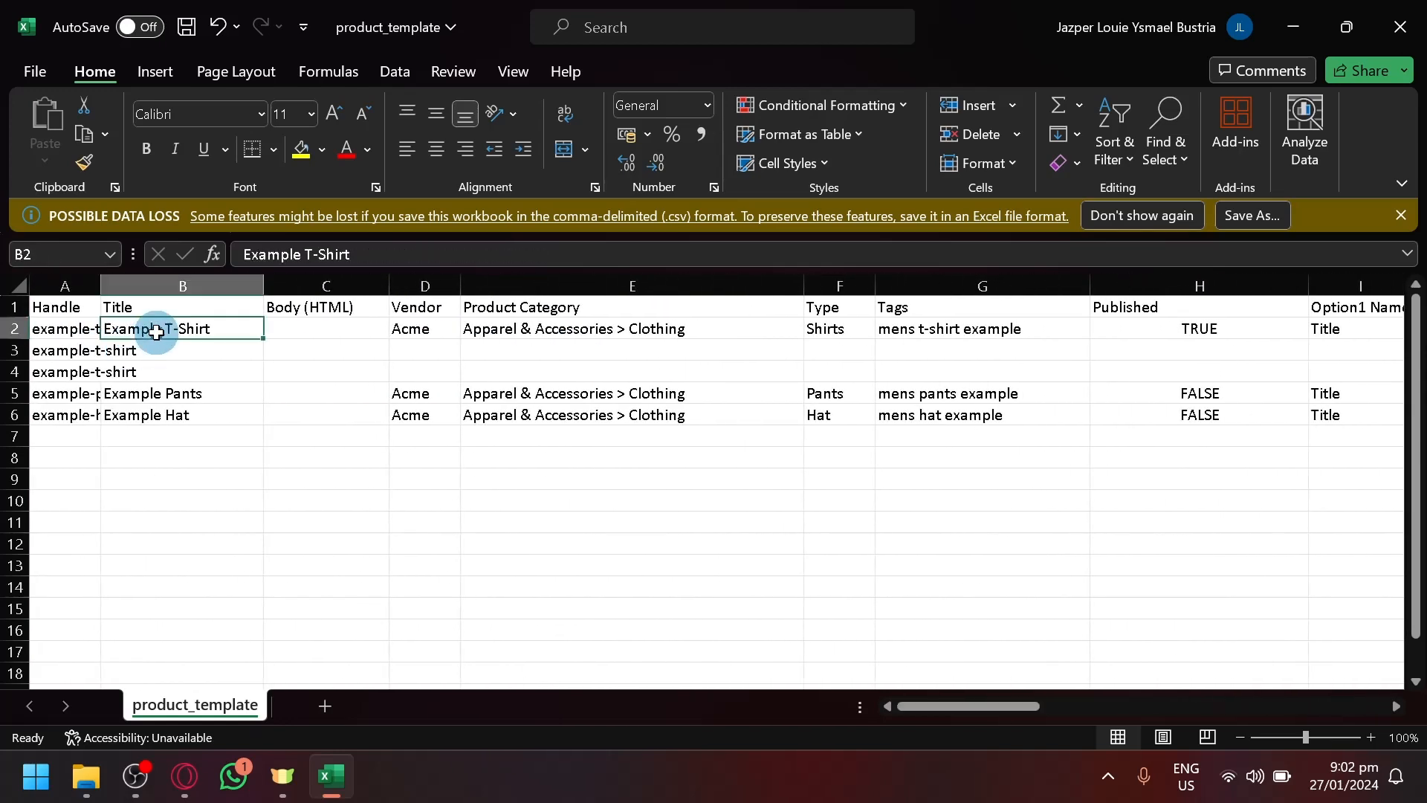
click(88, 329)
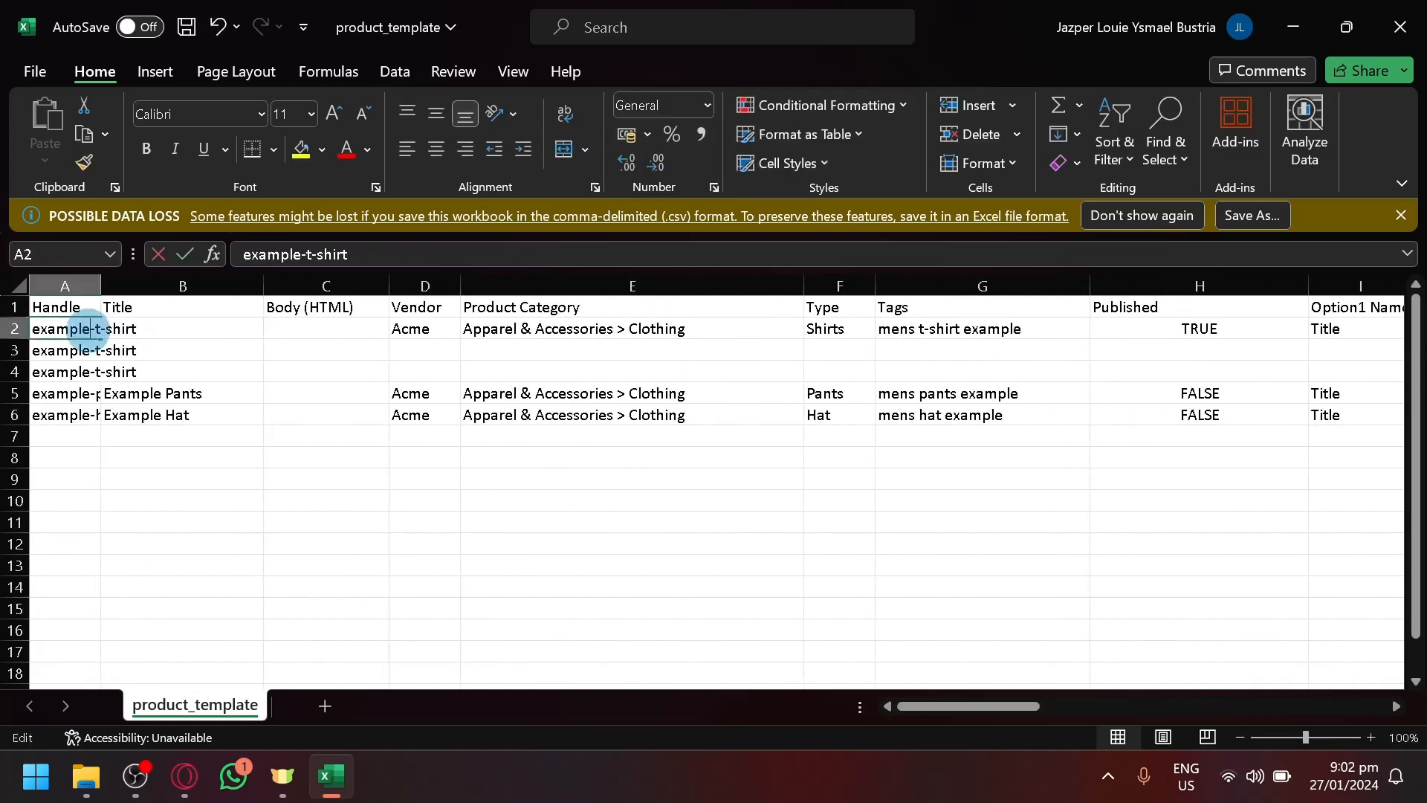
drag(78, 288, 380, 288)
click(89, 288)
click(289, 397)
- Replace the Example T-Shirt title in B2 with 'Cordoroy Jacket'
click(492, 328)
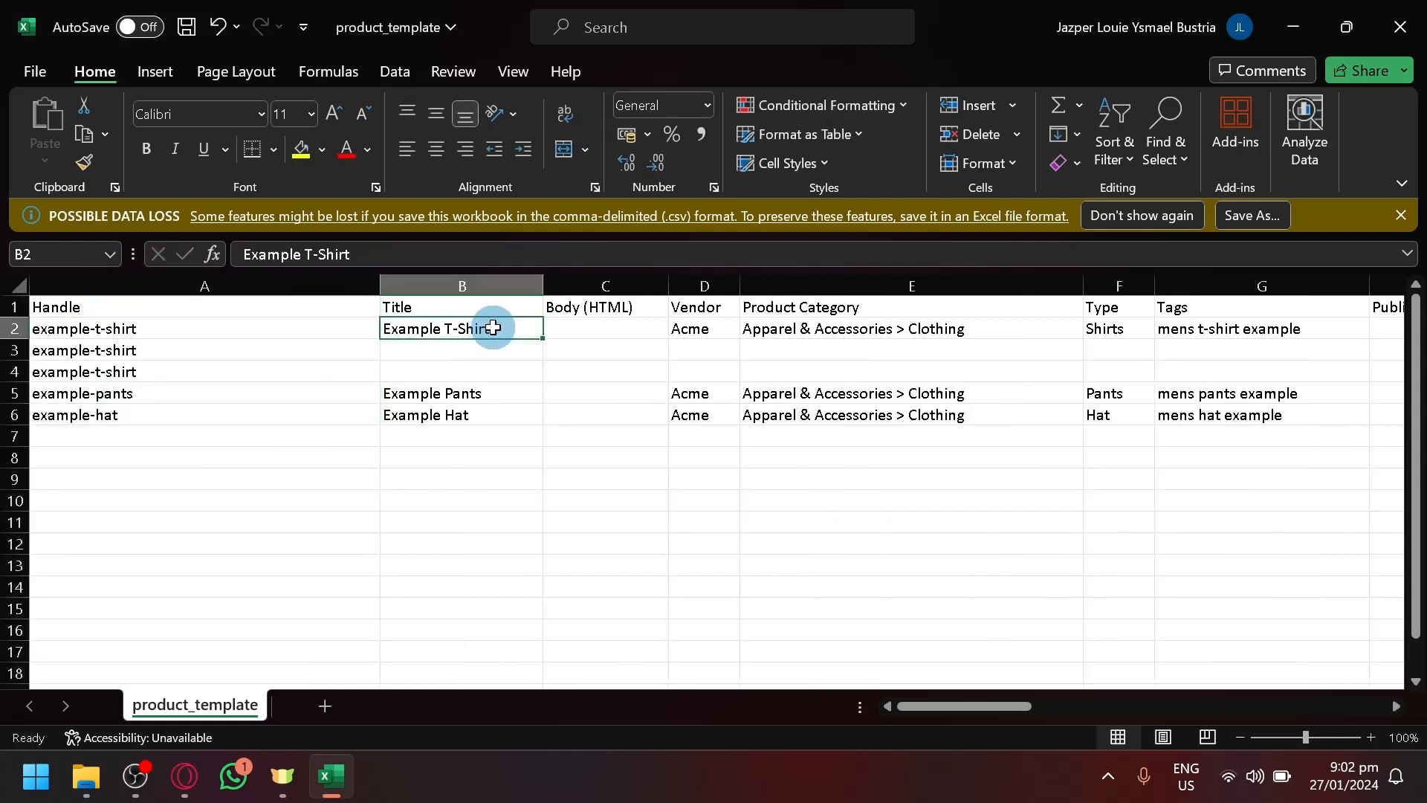
double_click(493, 328)
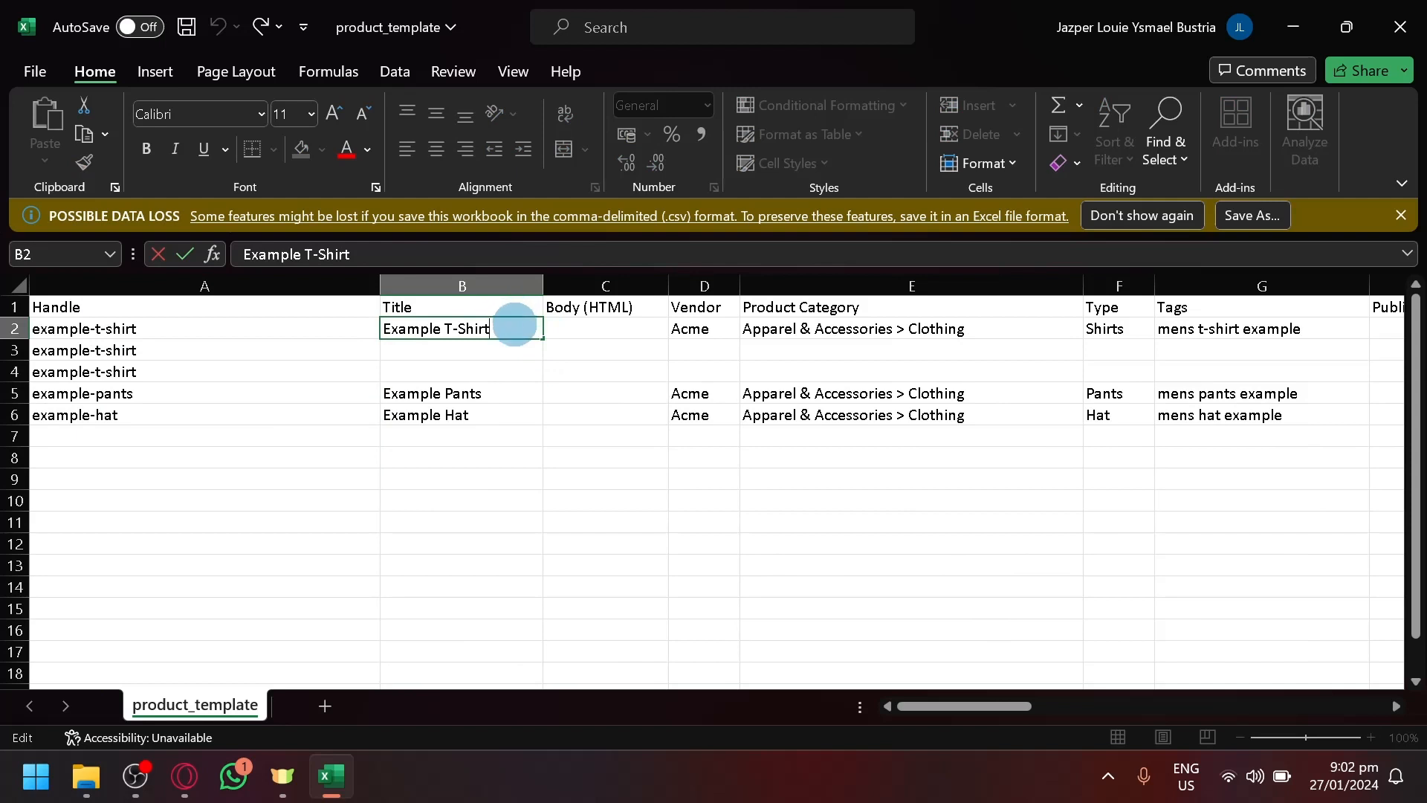
drag(514, 325, 373, 325)
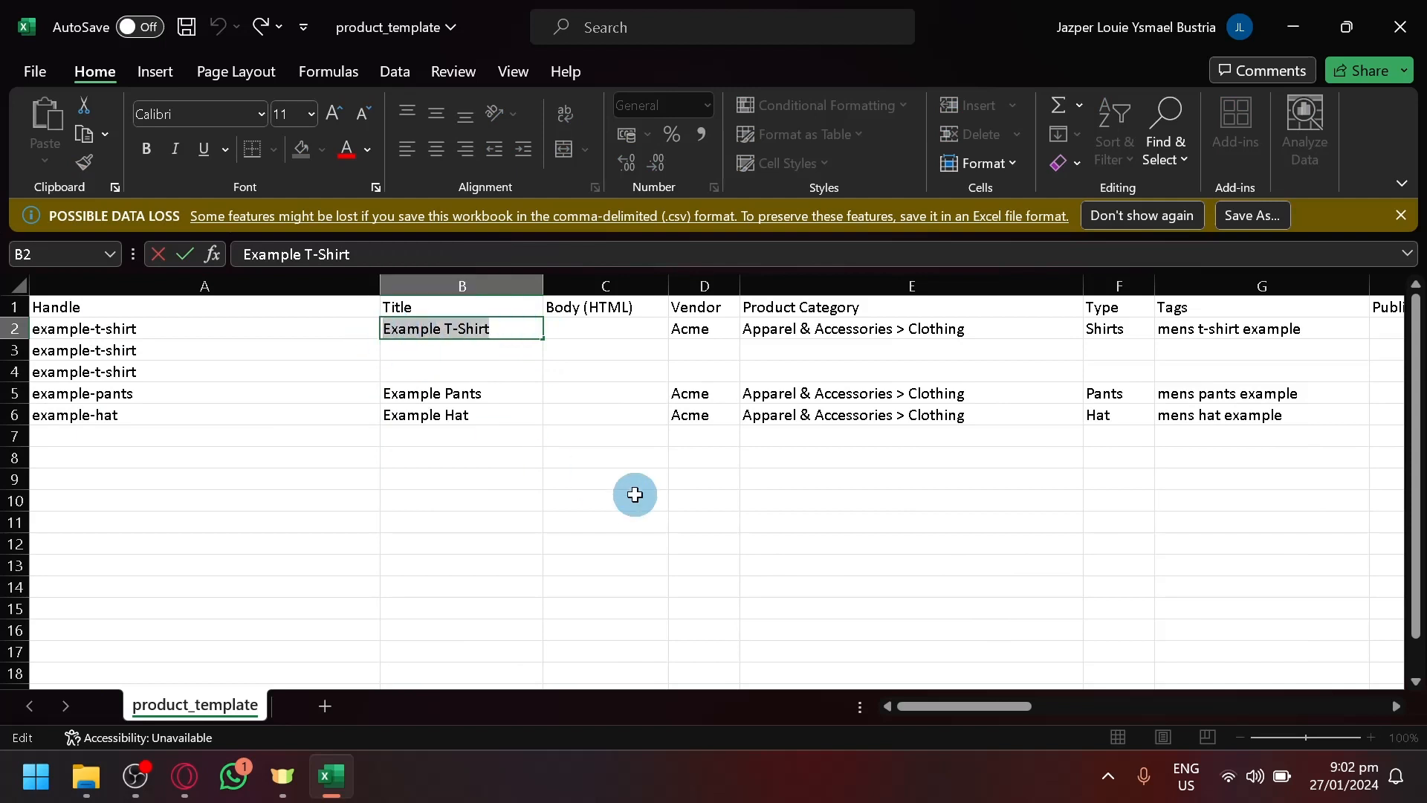
text(Cordoroy Jacket)
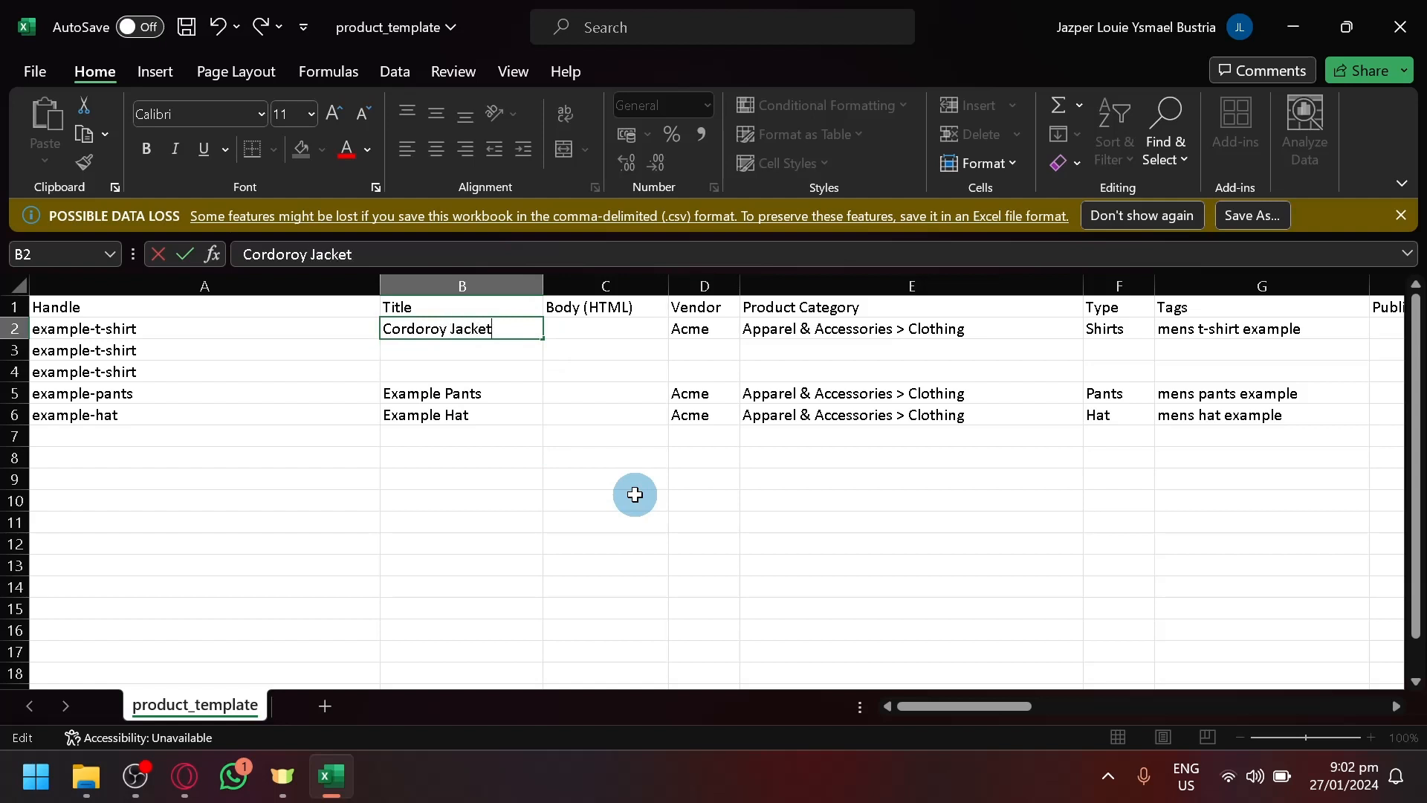
click(634, 494)
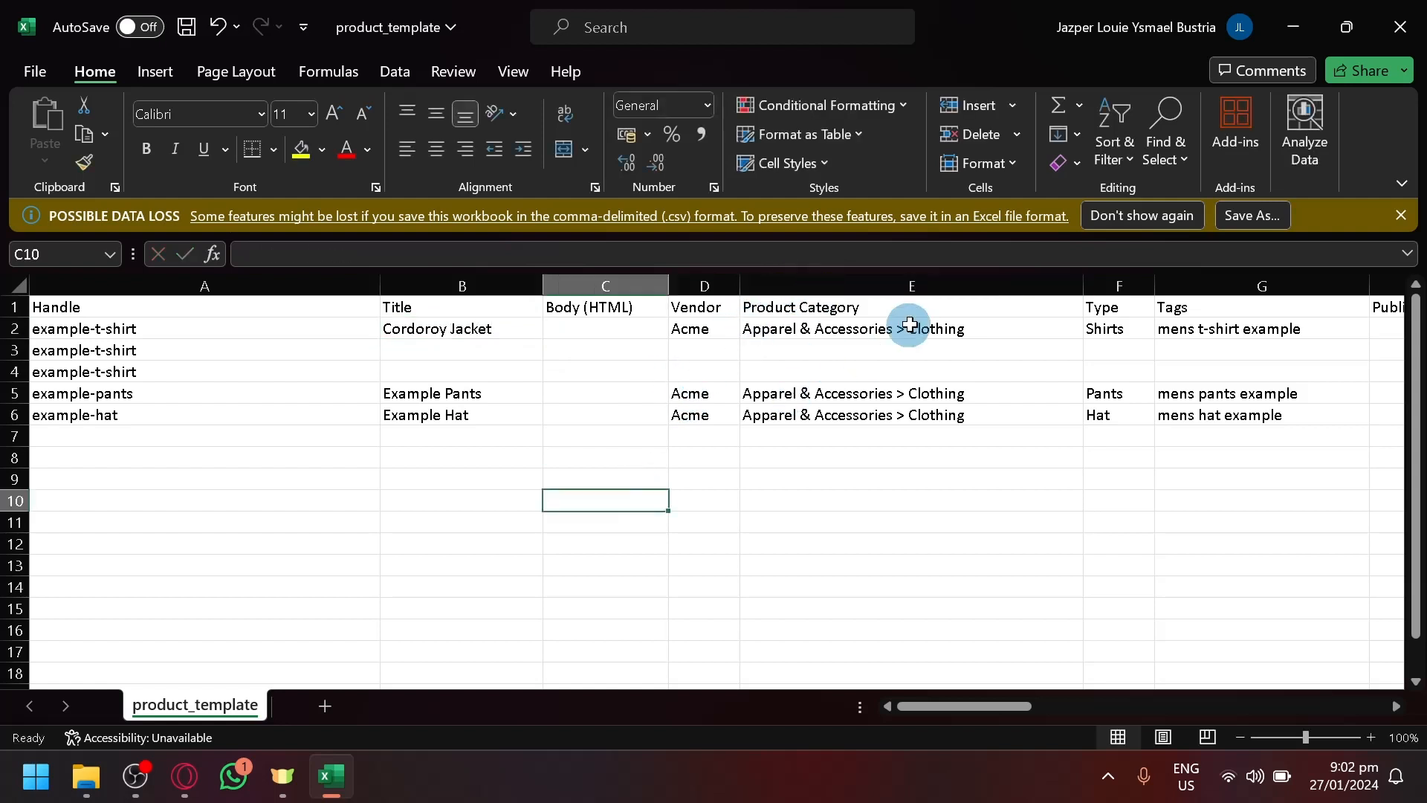
click(114, 441)
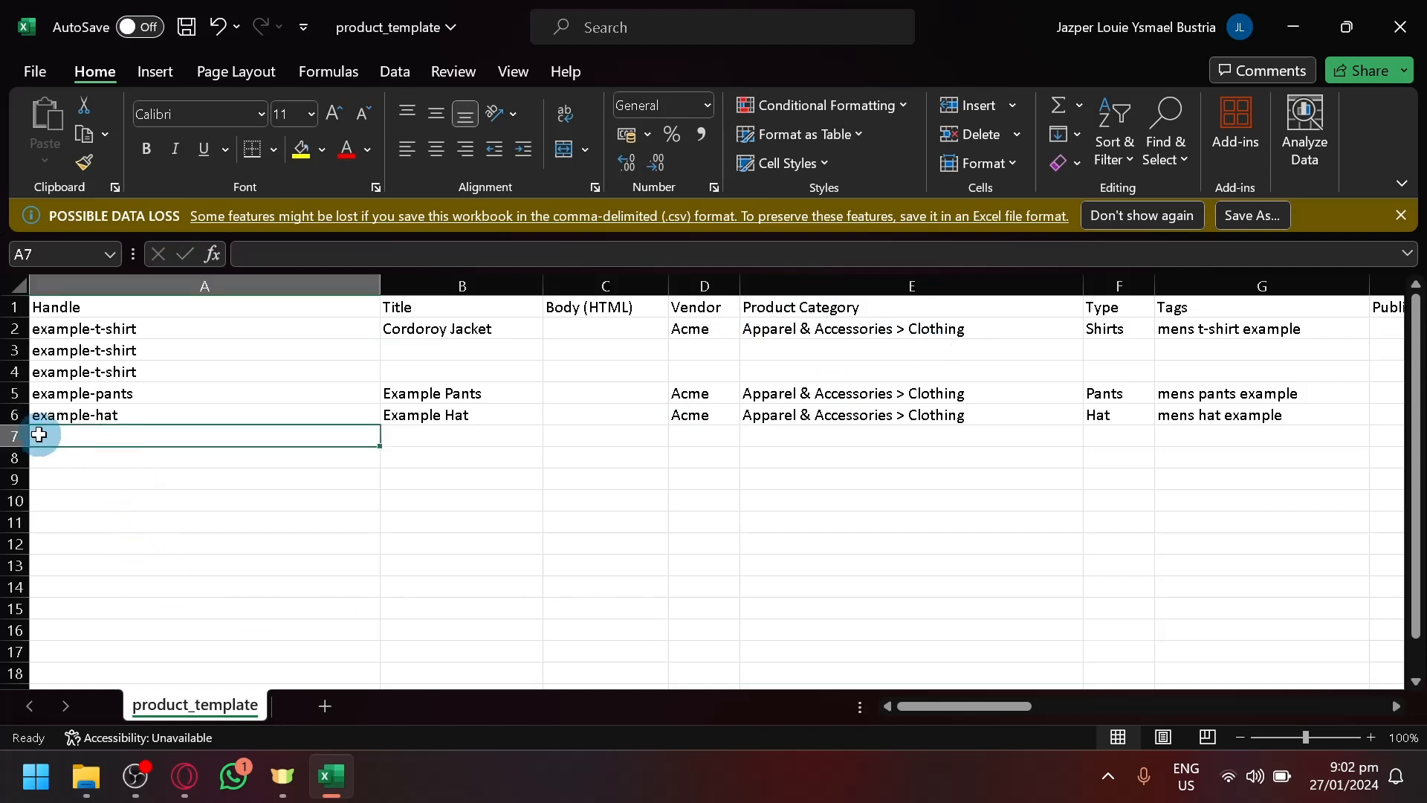
- Copy the example-hat row 6 into rows 7, 8 and 9, then save the template with Ctrl+S
click(15, 414)
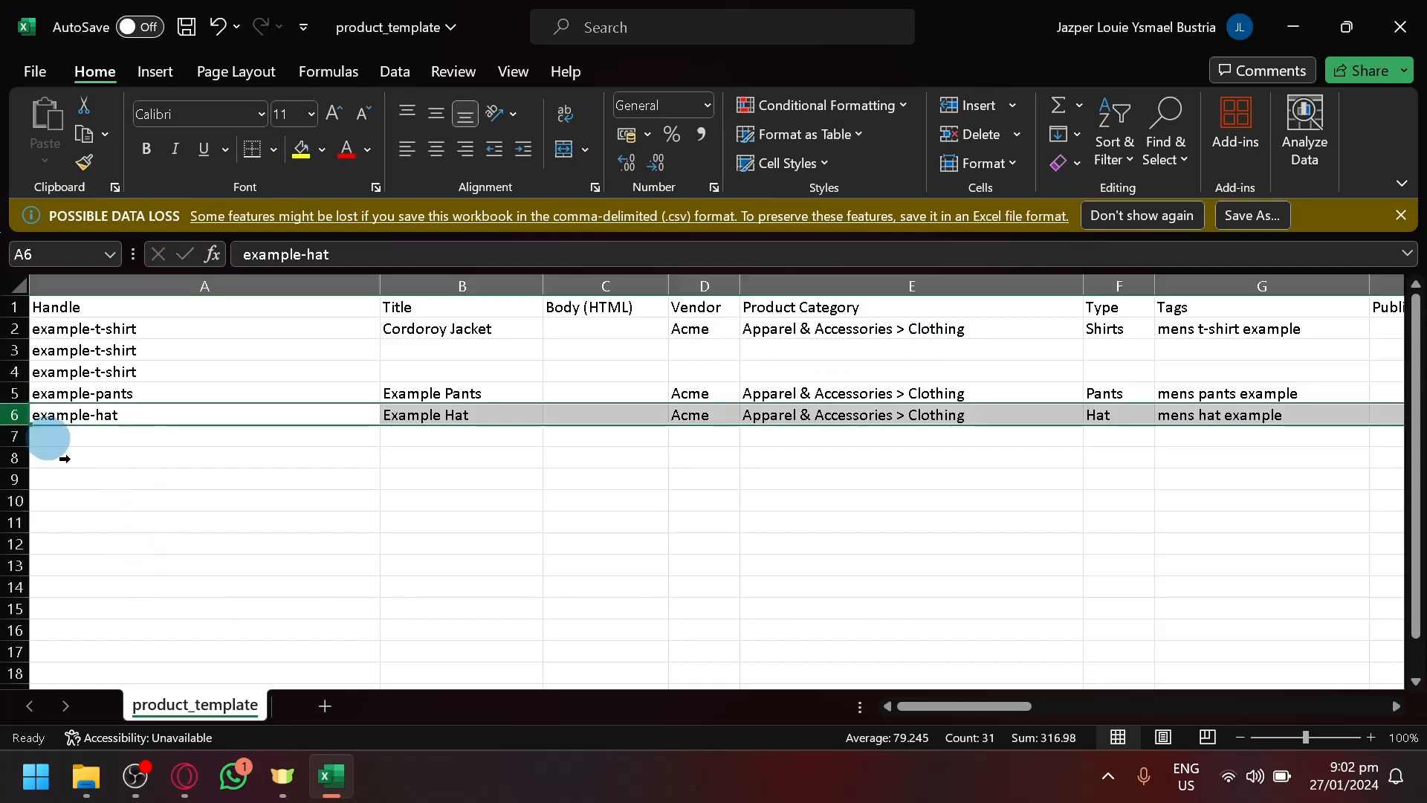
key(ctrl+c)
click(69, 436)
key(ctrl+v)
click(79, 482)
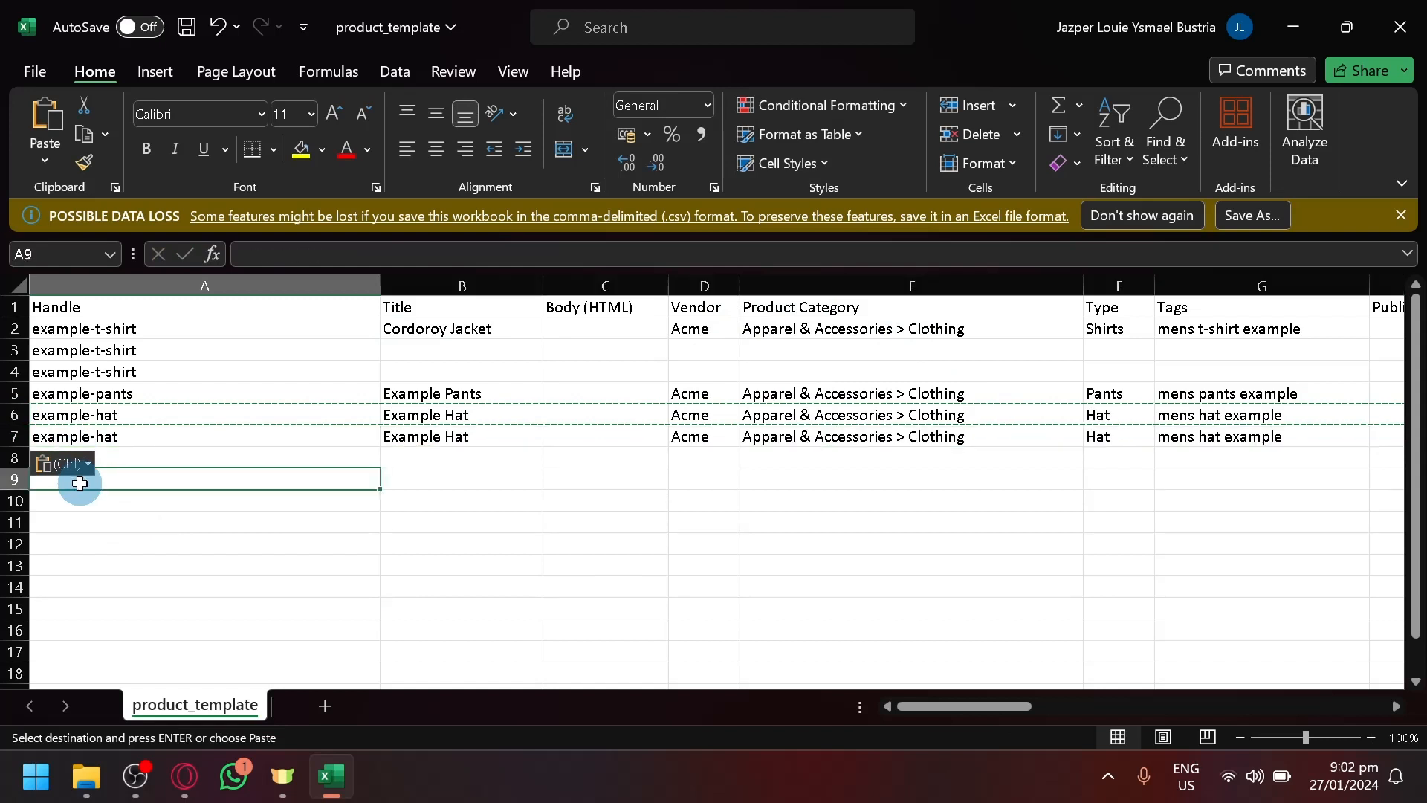
click(102, 456)
key(ctrl+v)
click(103, 481)
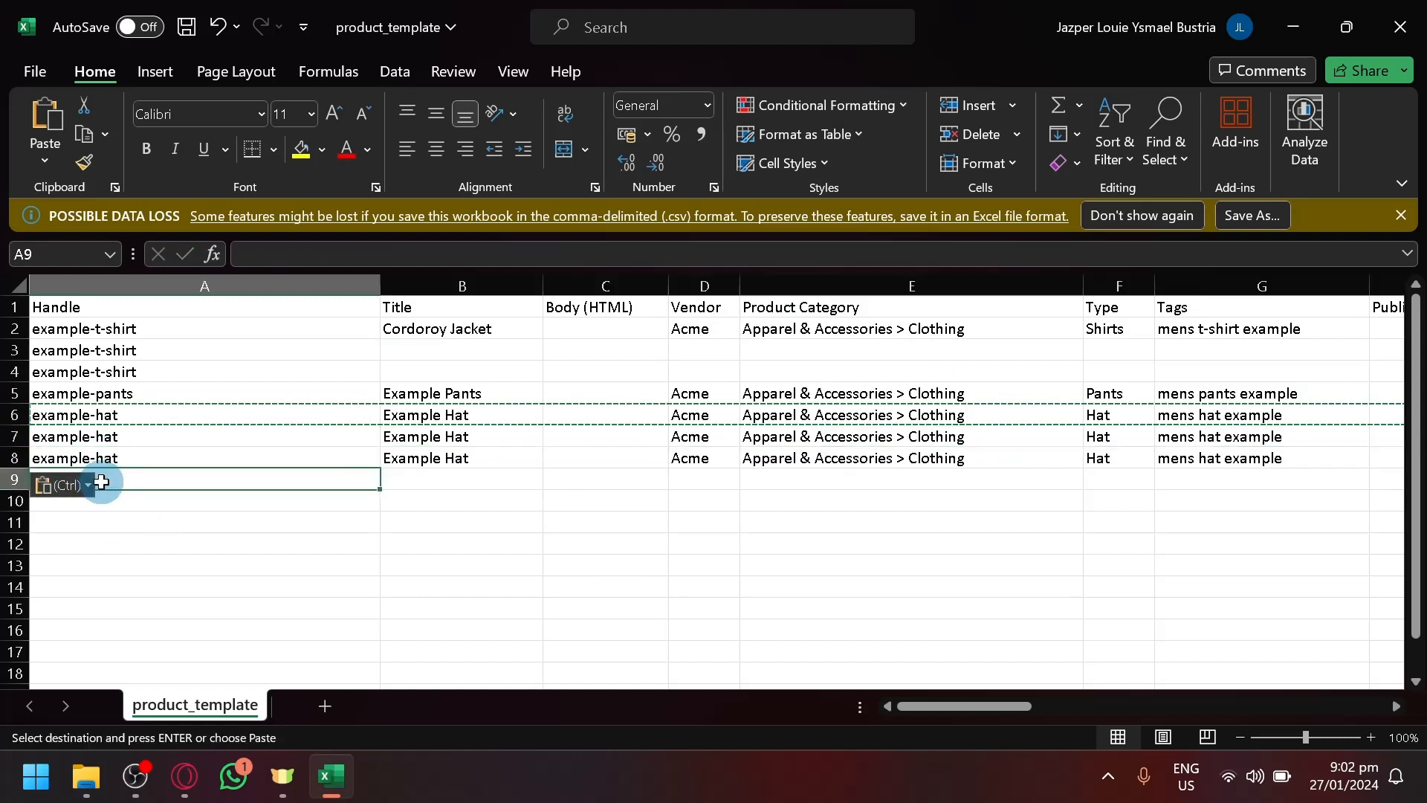
key(ctrl+v)
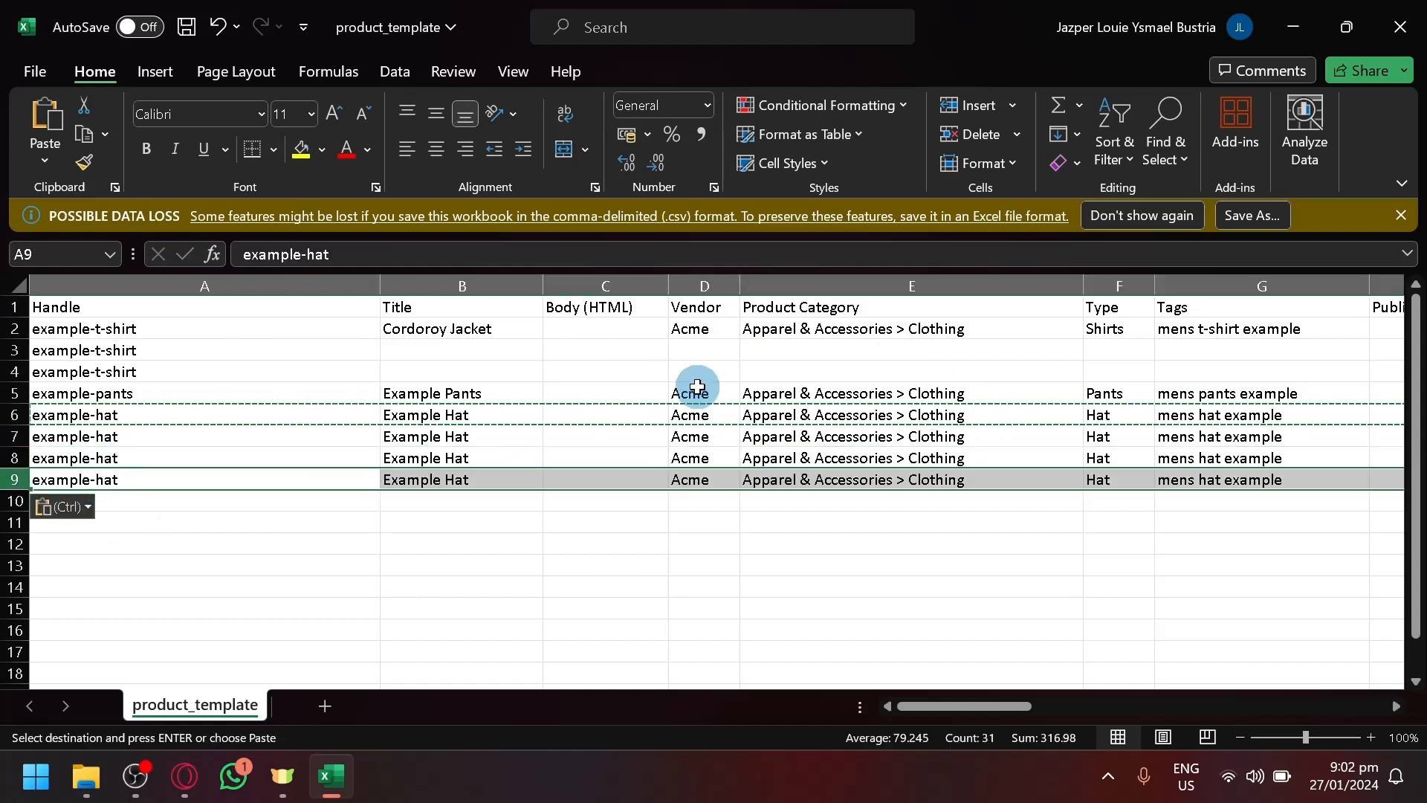
key(ctrl+s)
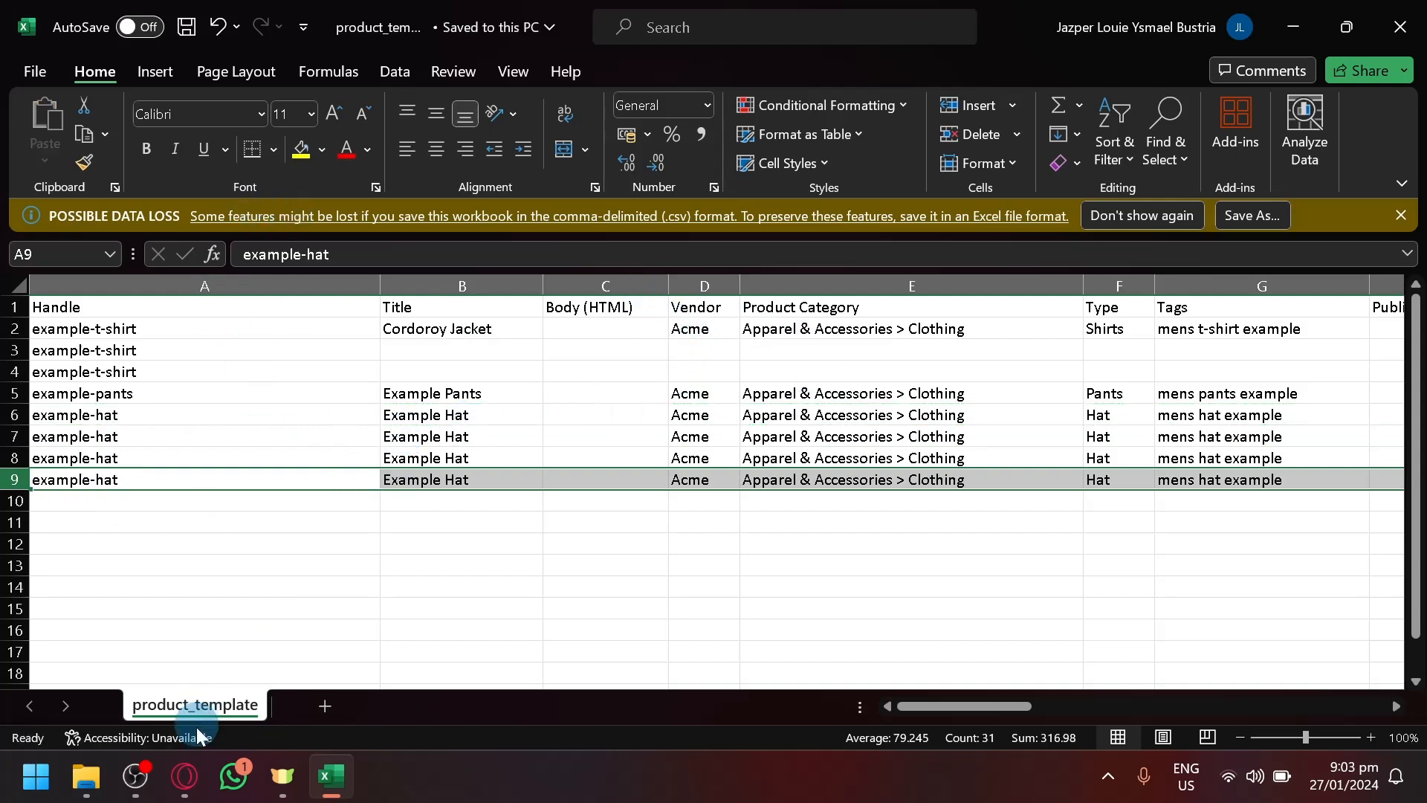
- Drag product_template.csv from Downloads into the Import products by CSV dialog and upload for preview
mouse_move(188, 775)
click(284, 689)
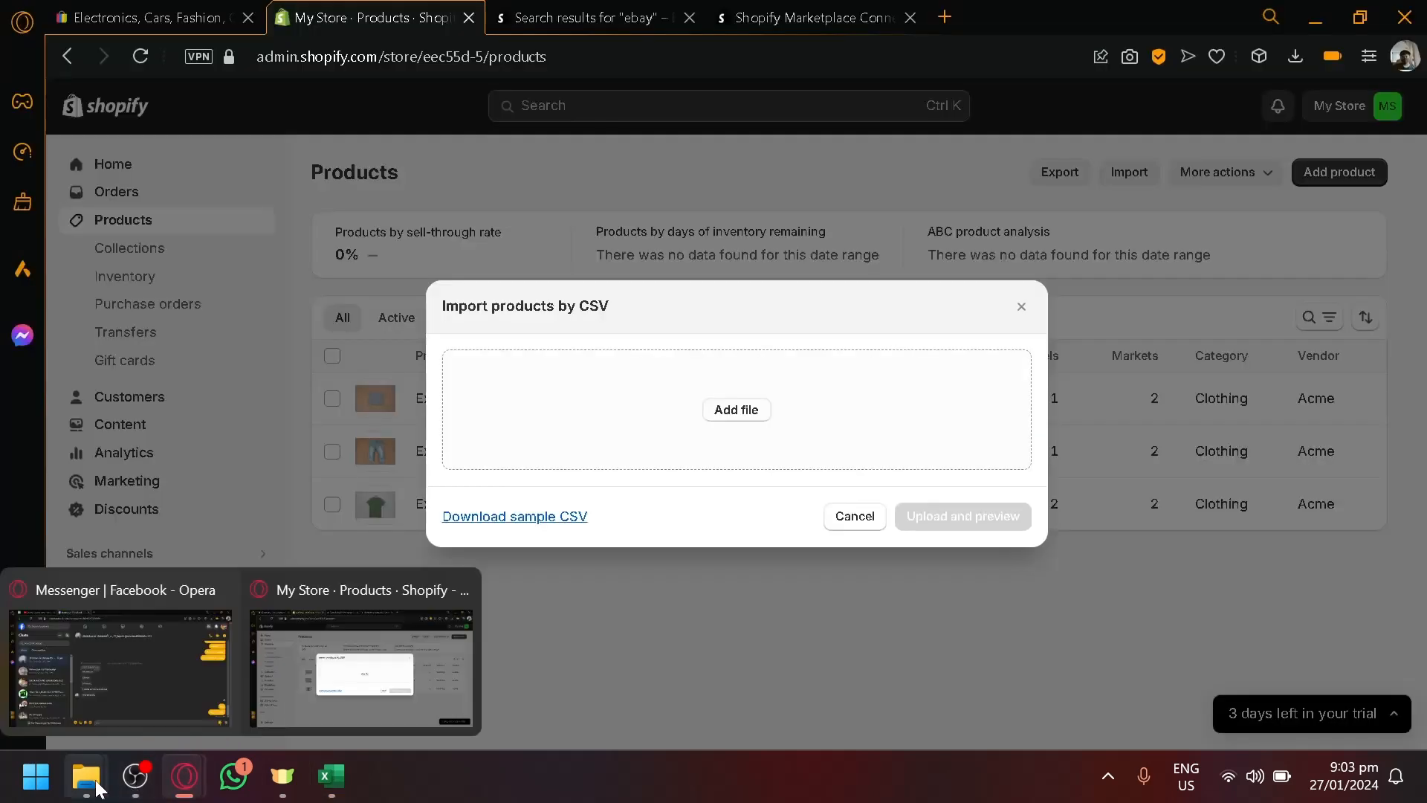
mouse_move(84, 782)
click(596, 682)
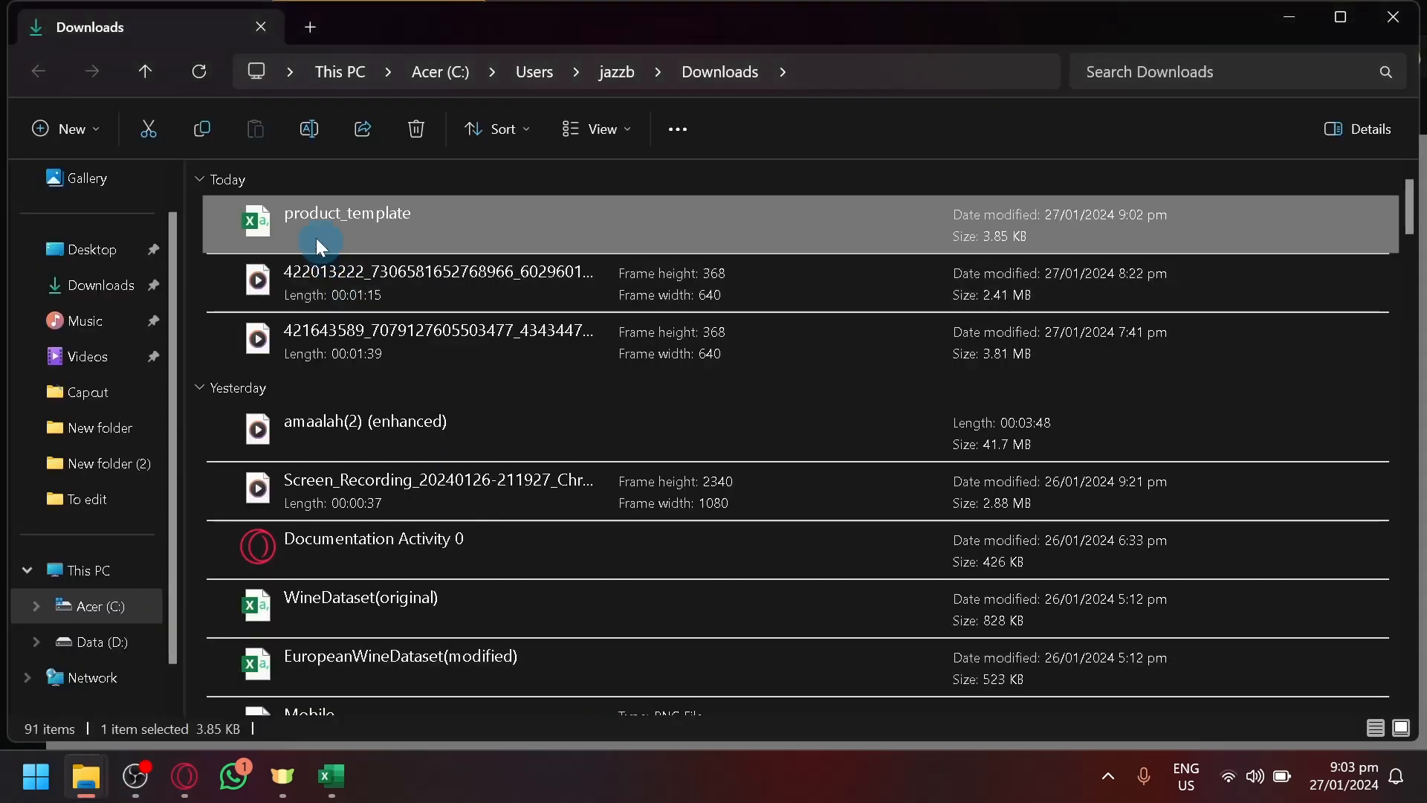
drag(295, 220, 792, 446)
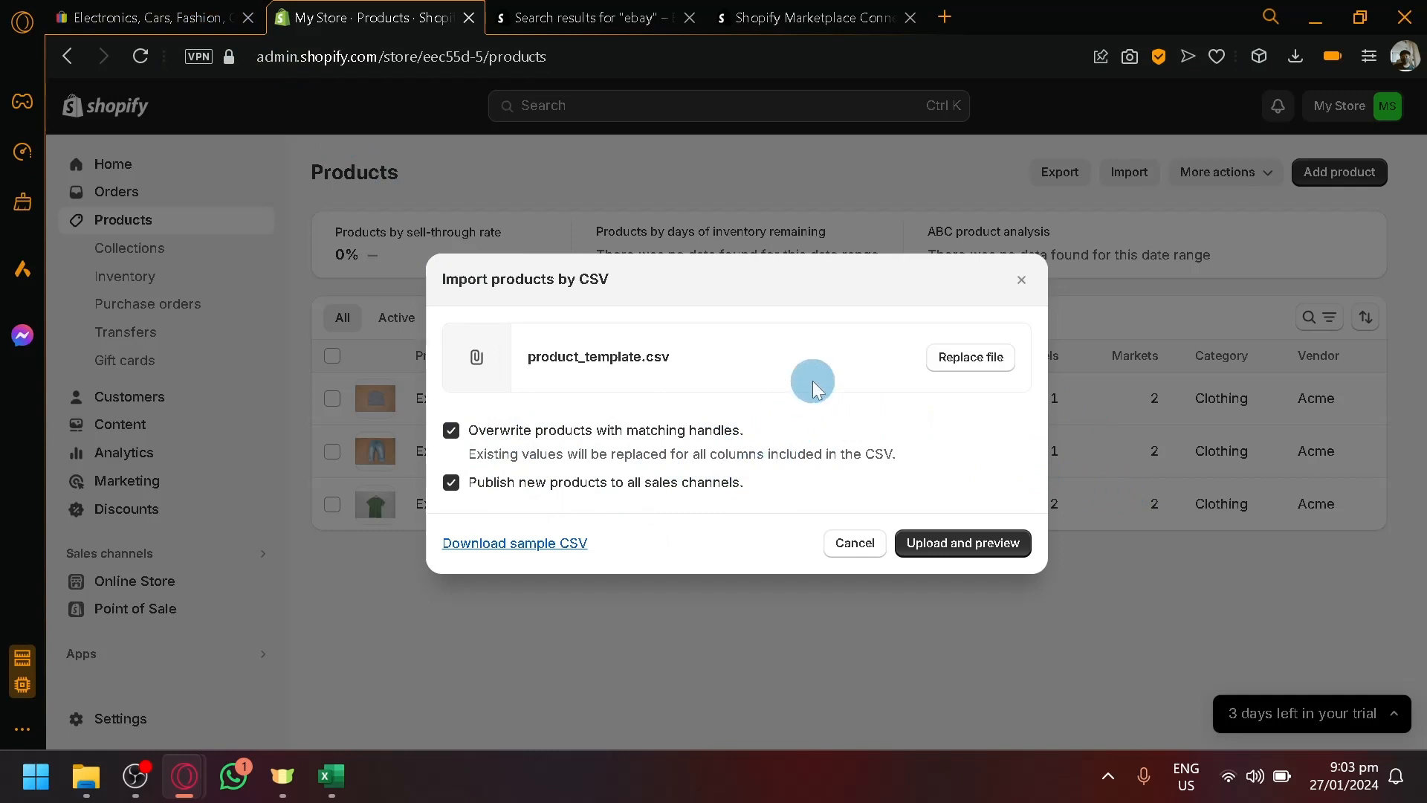
click(980, 547)
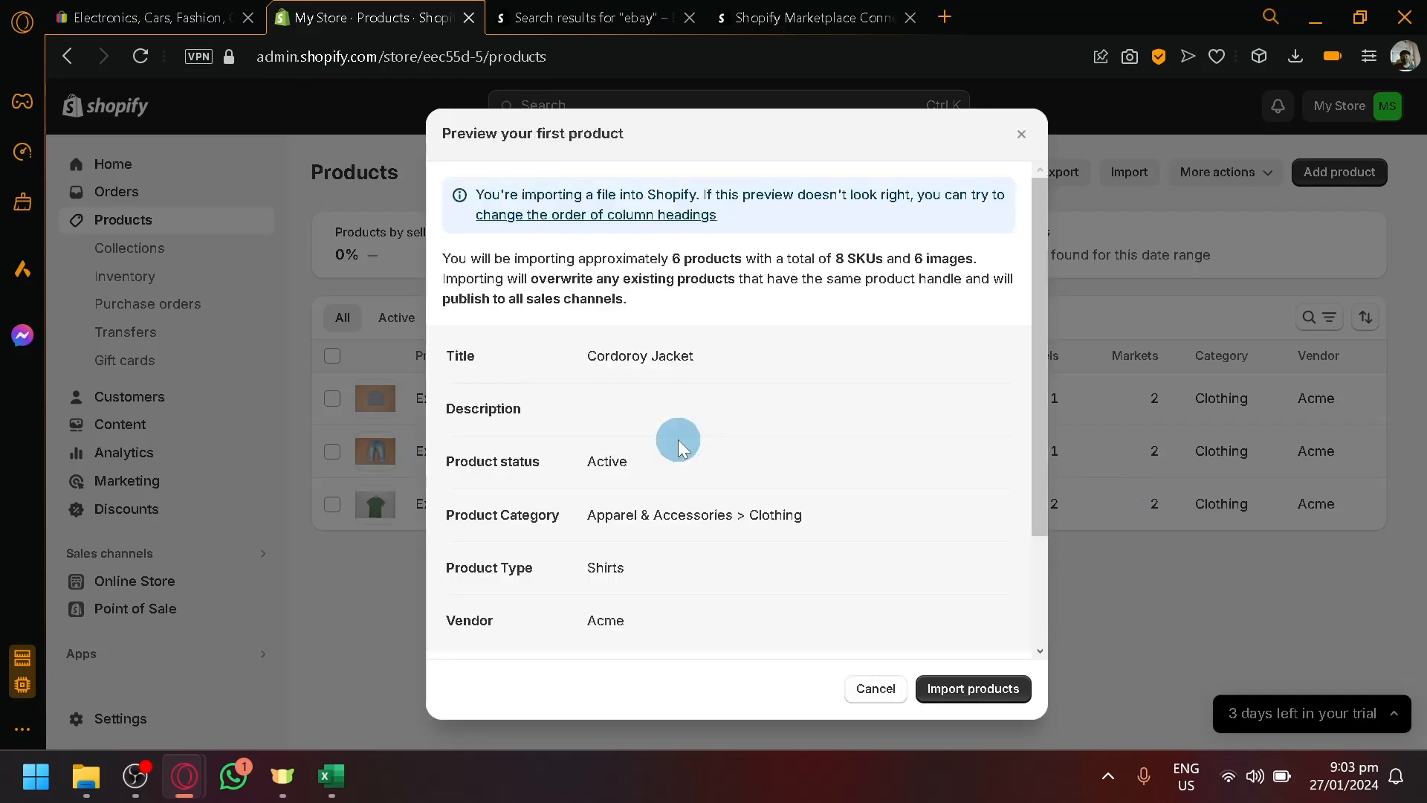
- Confirm Cordoroy Jacket heads the preview, compare against the spreadsheet, and import the products
scroll(645, 394, down, 3)
scroll(642, 375, up, 3)
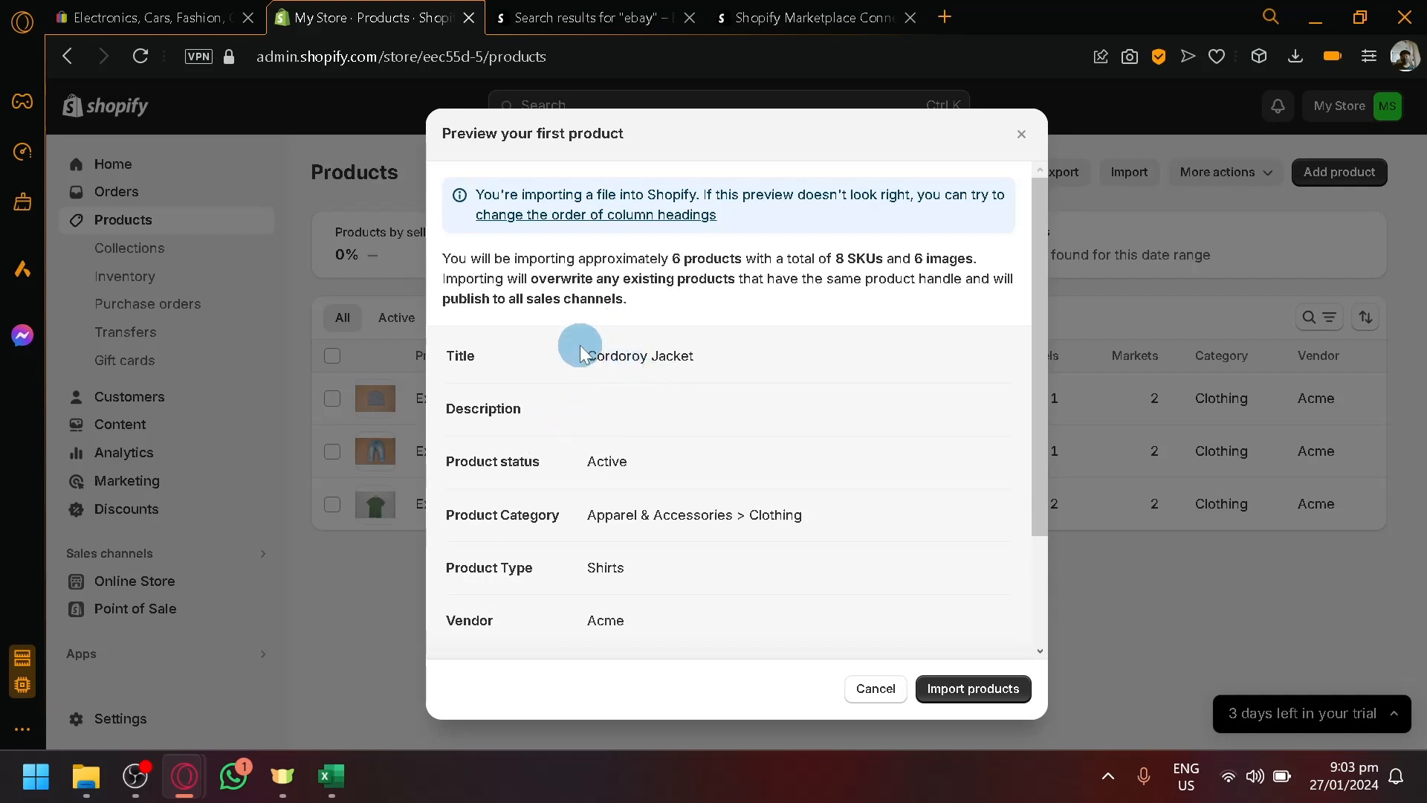
drag(583, 355, 697, 363)
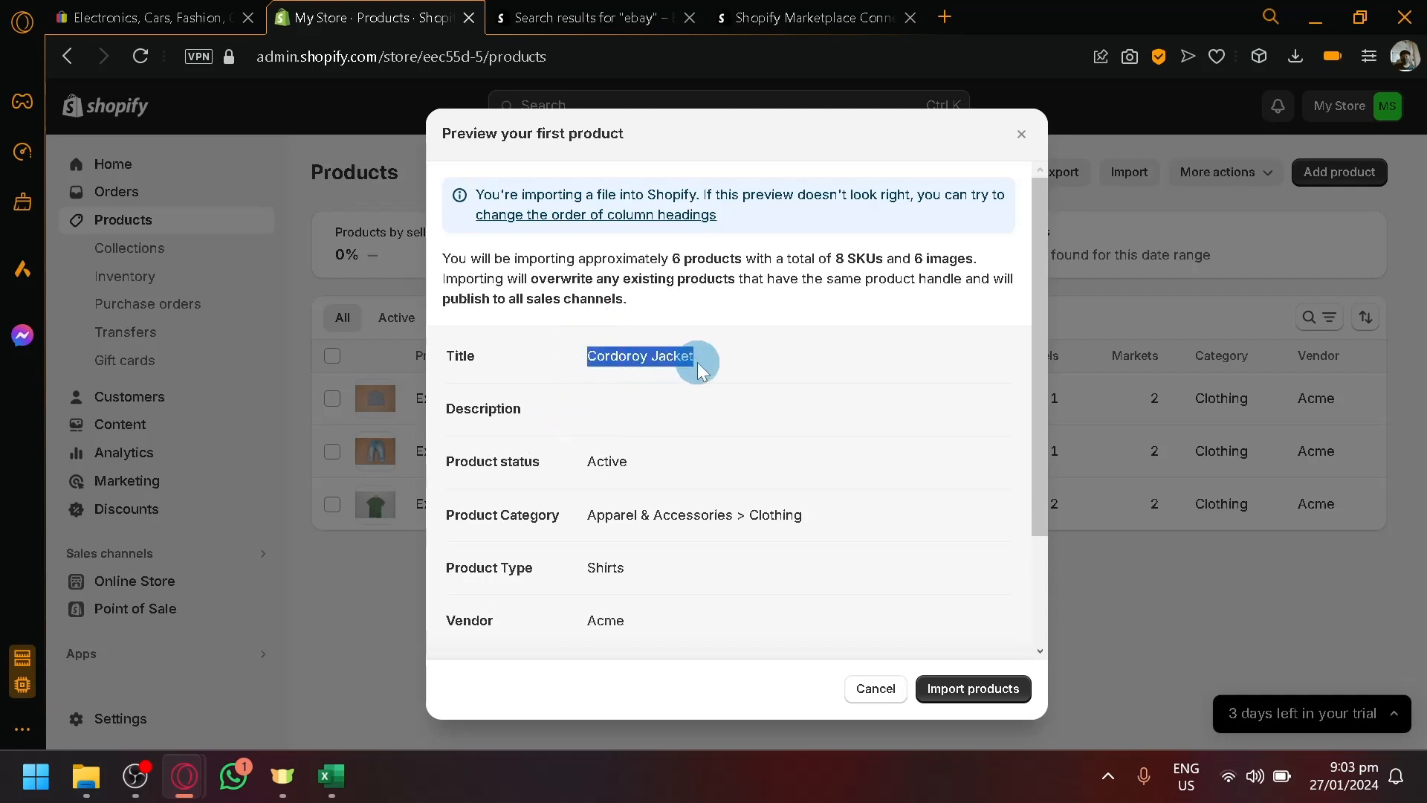
click(714, 373)
drag(590, 352, 715, 338)
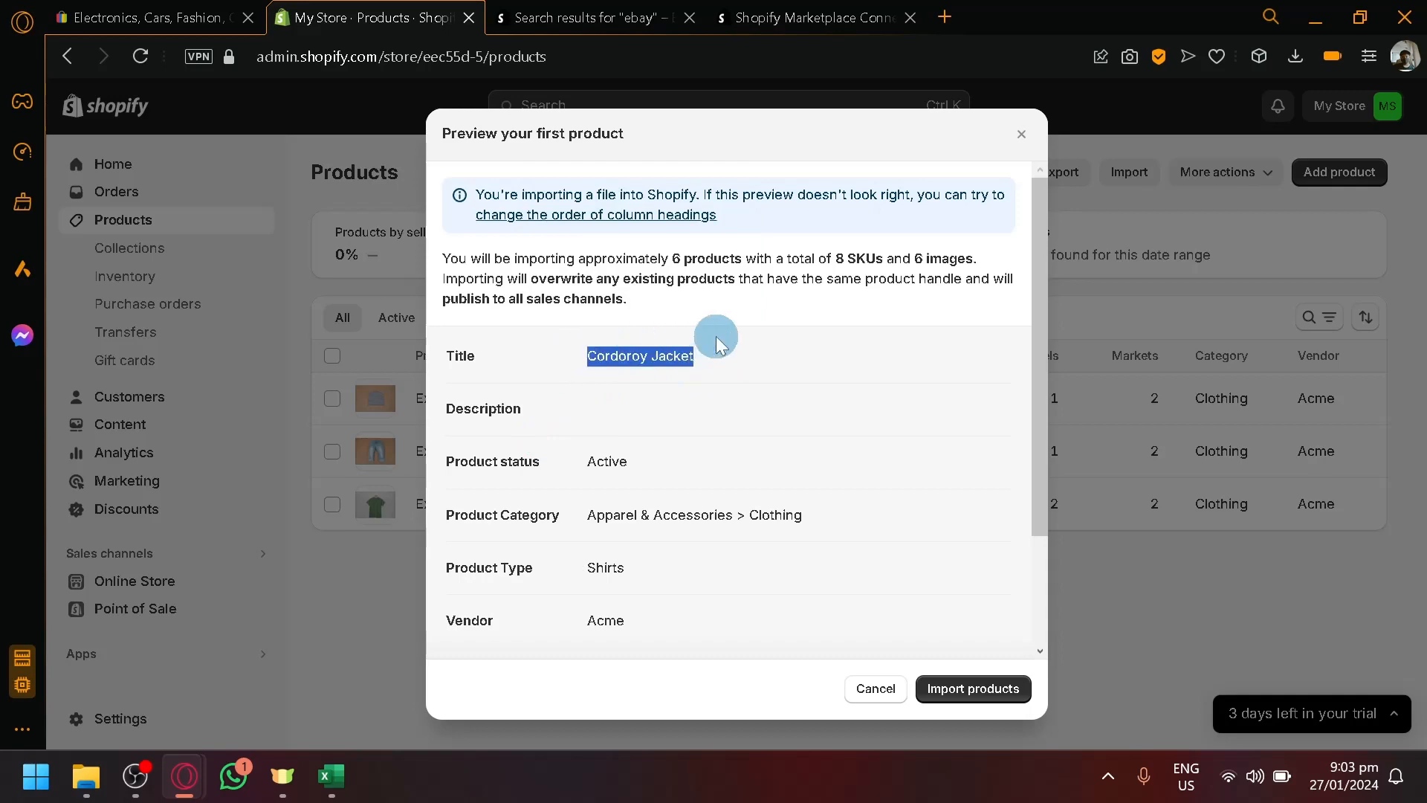
click(704, 437)
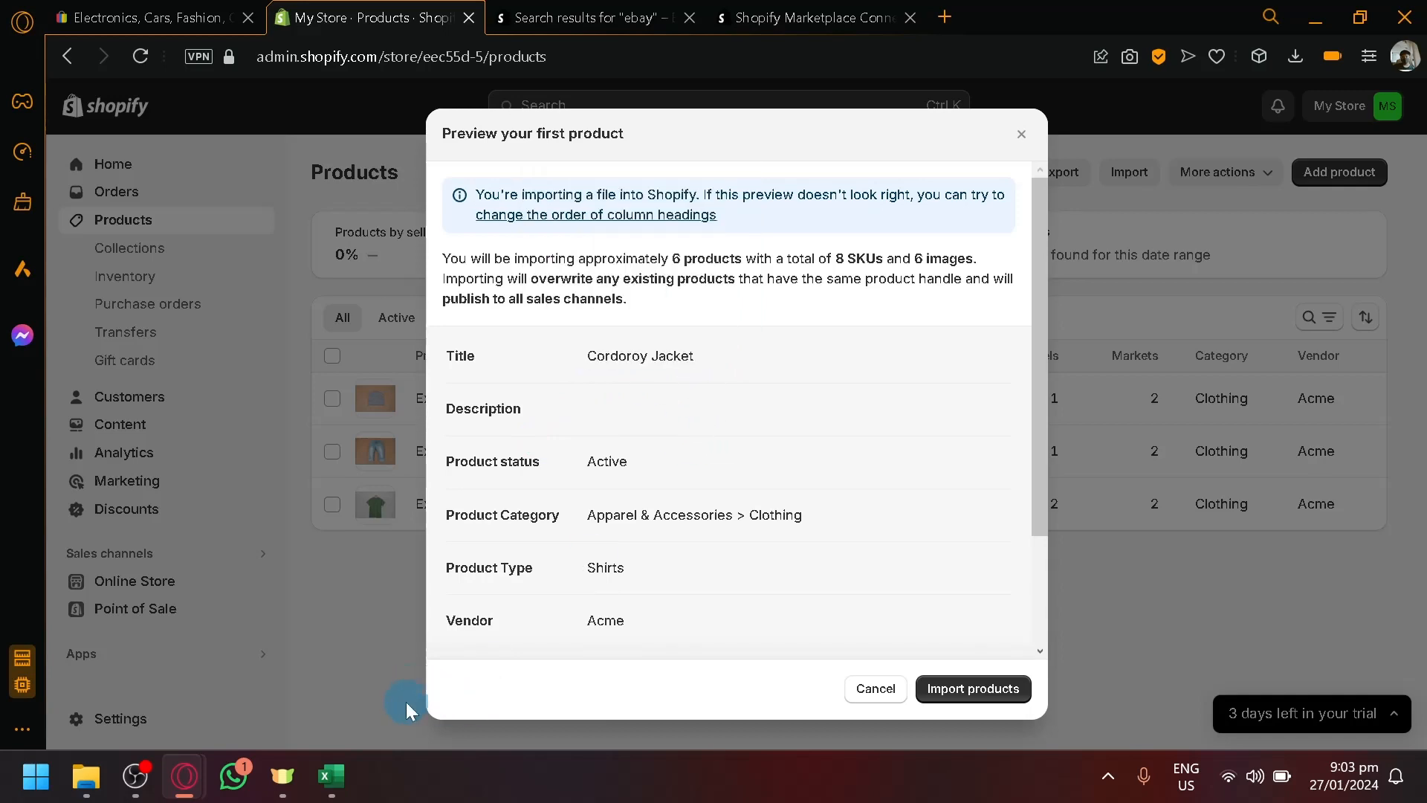
click(337, 766)
click(338, 766)
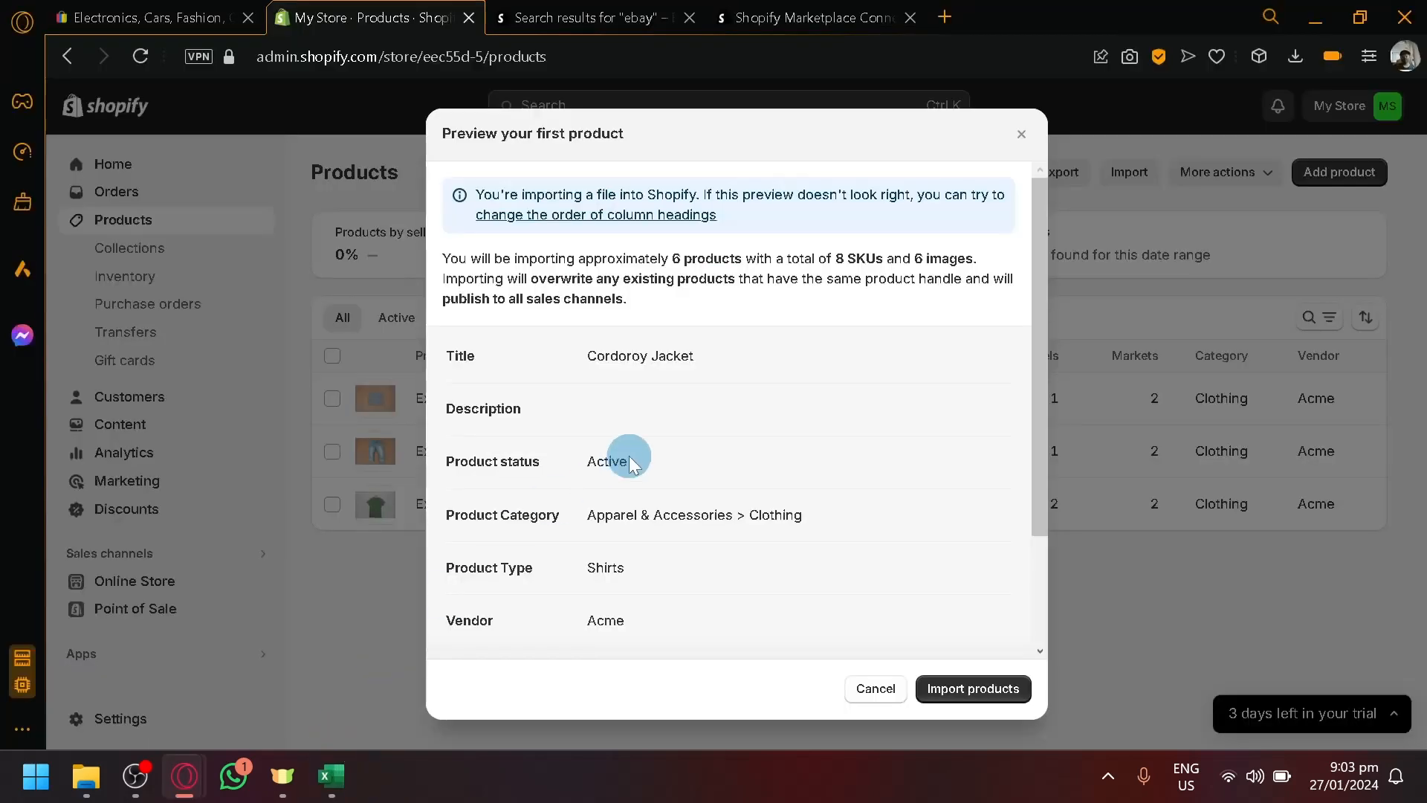
scroll(695, 439, down, 2)
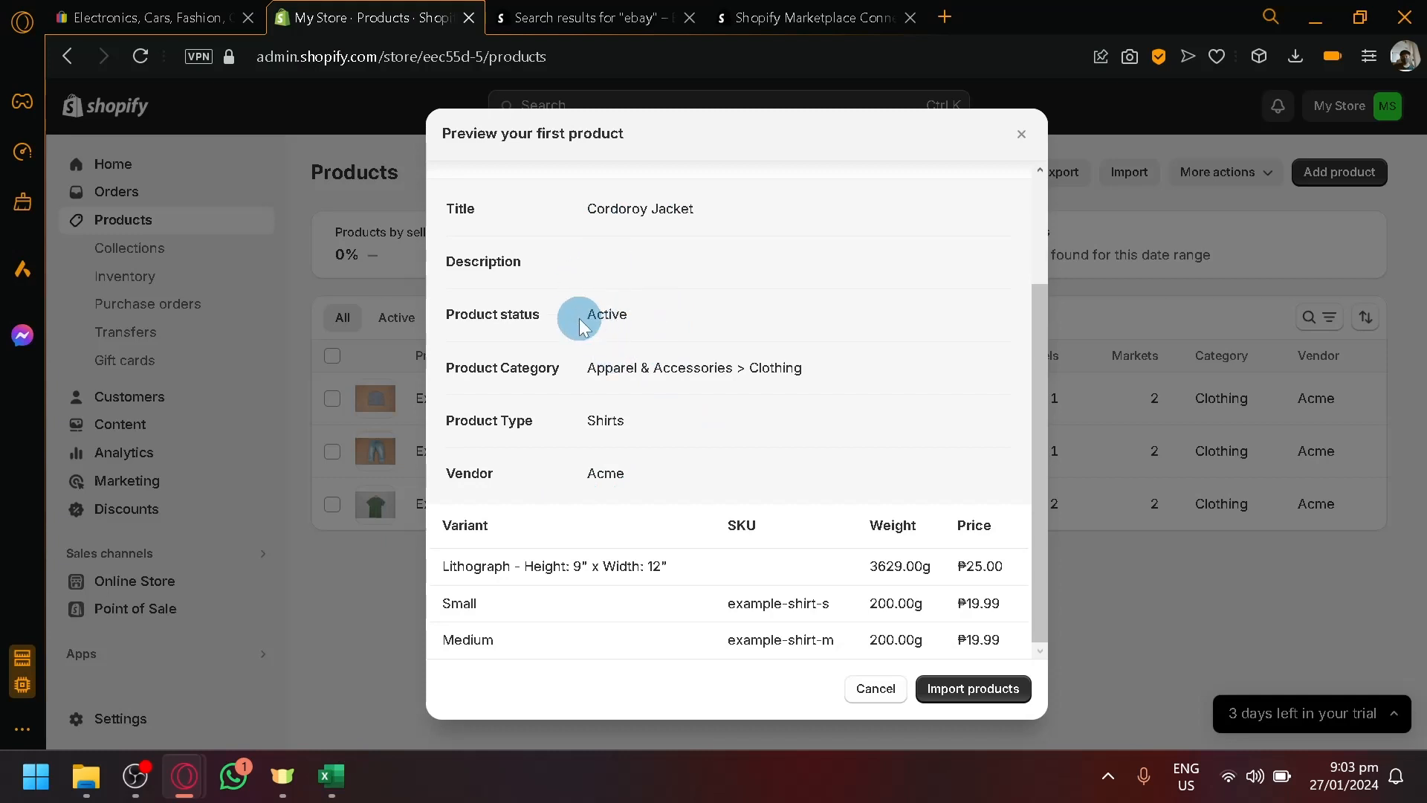
drag(578, 318, 795, 369)
click(774, 475)
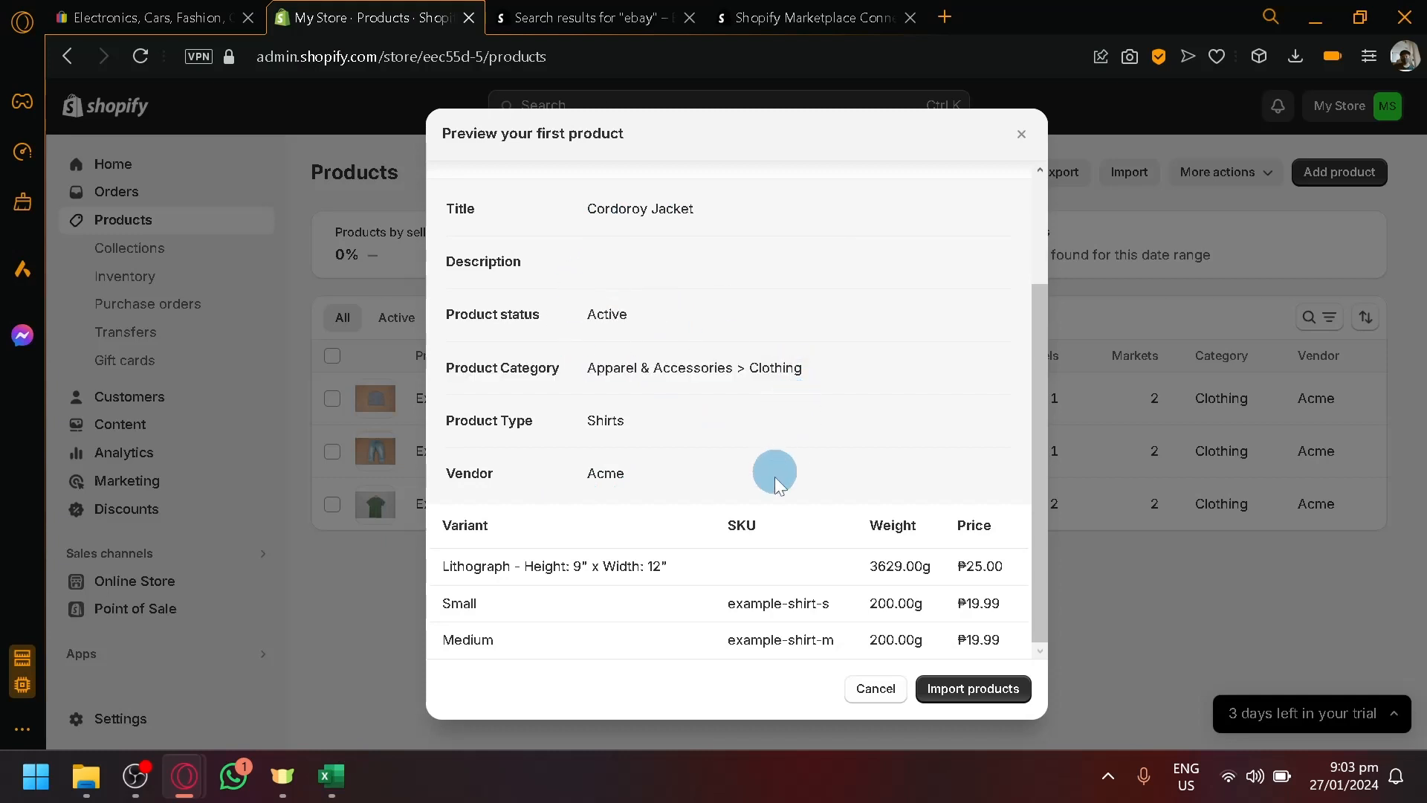
click(966, 689)
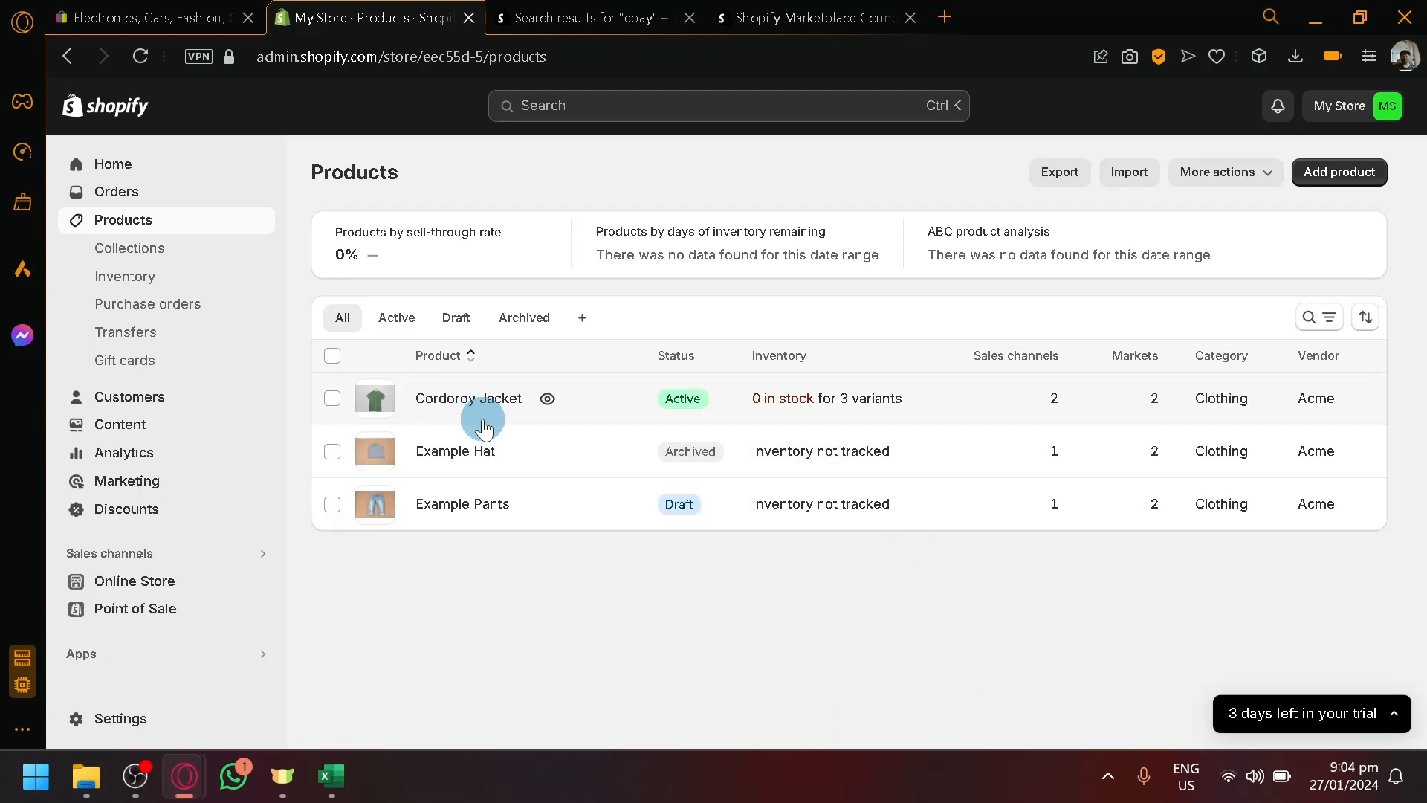
- Open Marketplace Connect from Apps and go to the eBay.ph Manage listings page
click(123, 662)
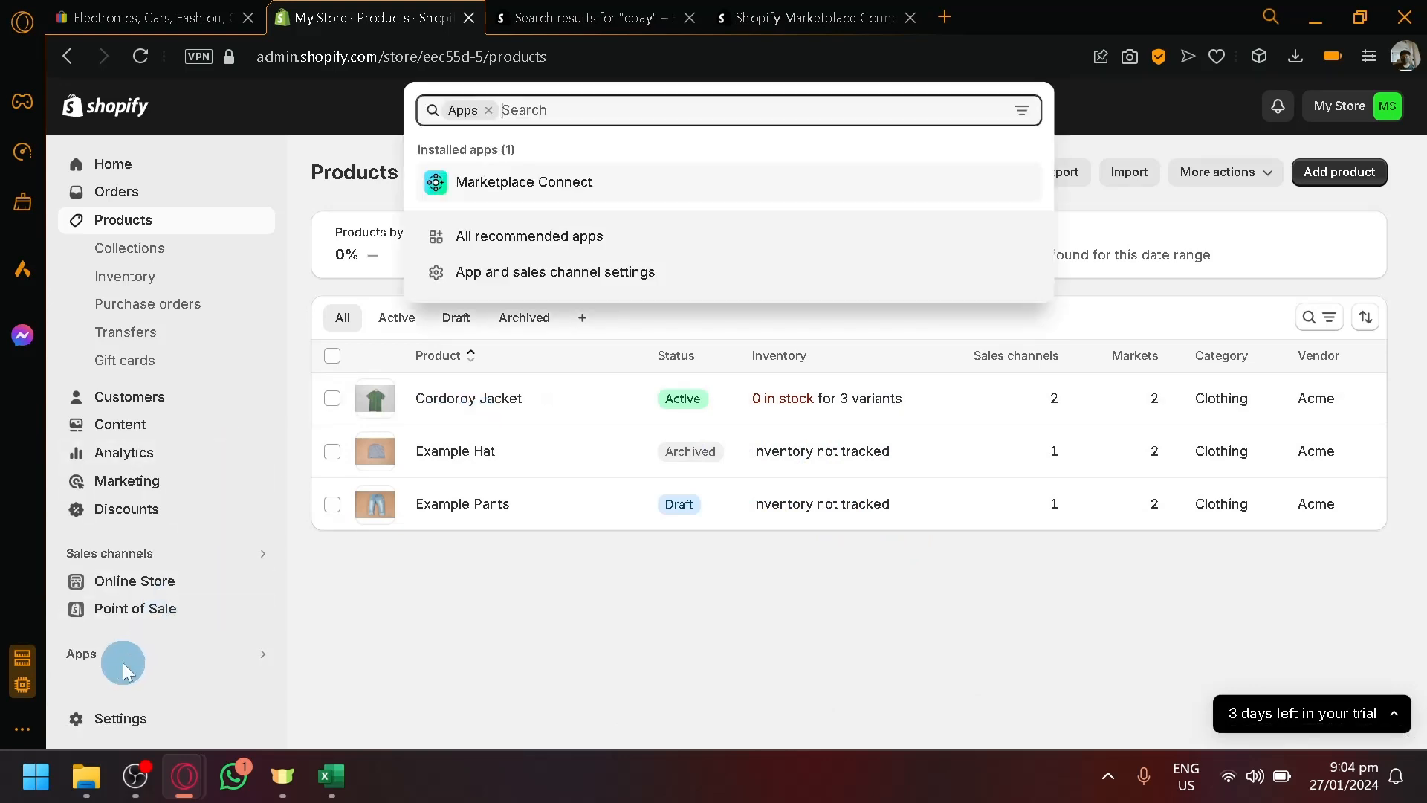
click(497, 181)
click(879, 10)
click(653, 16)
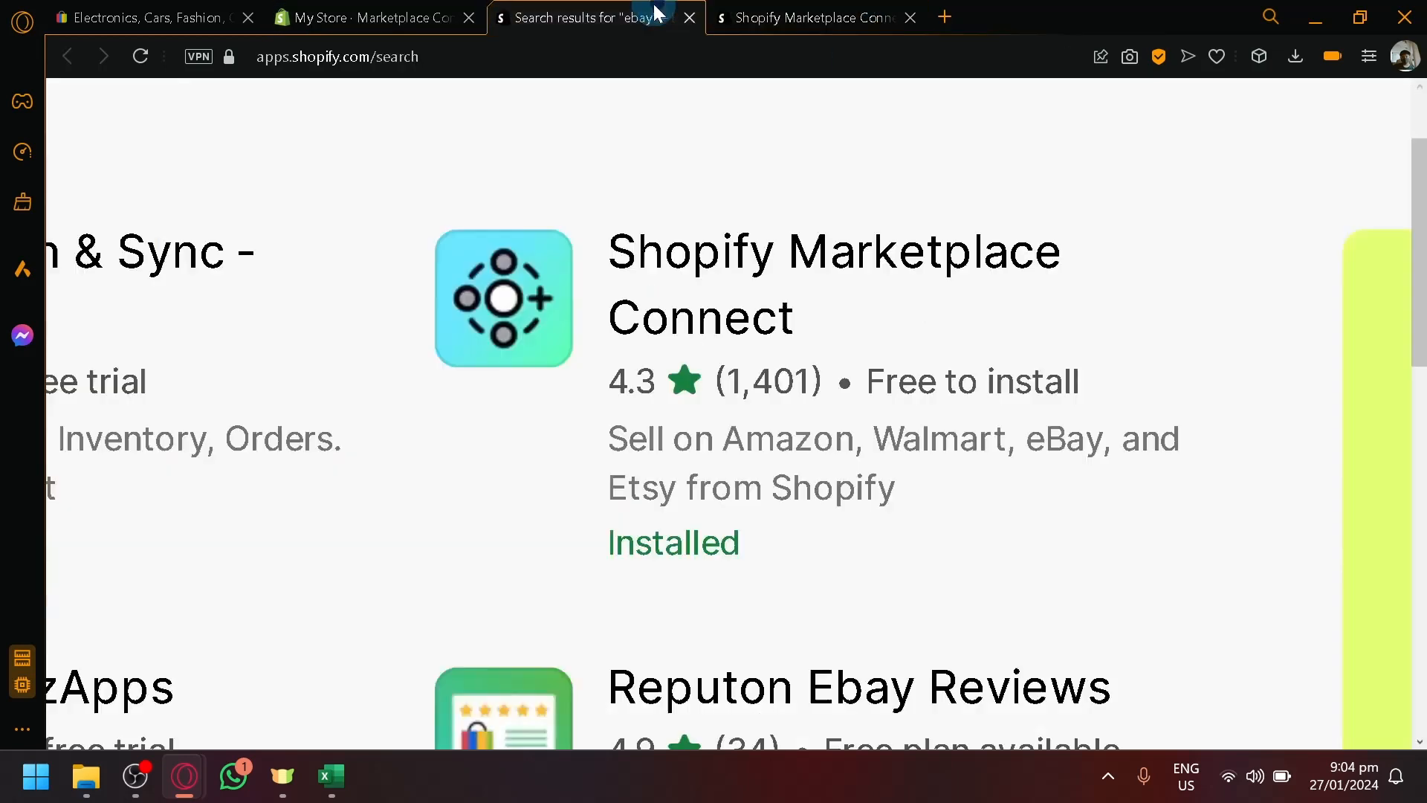
click(446, 16)
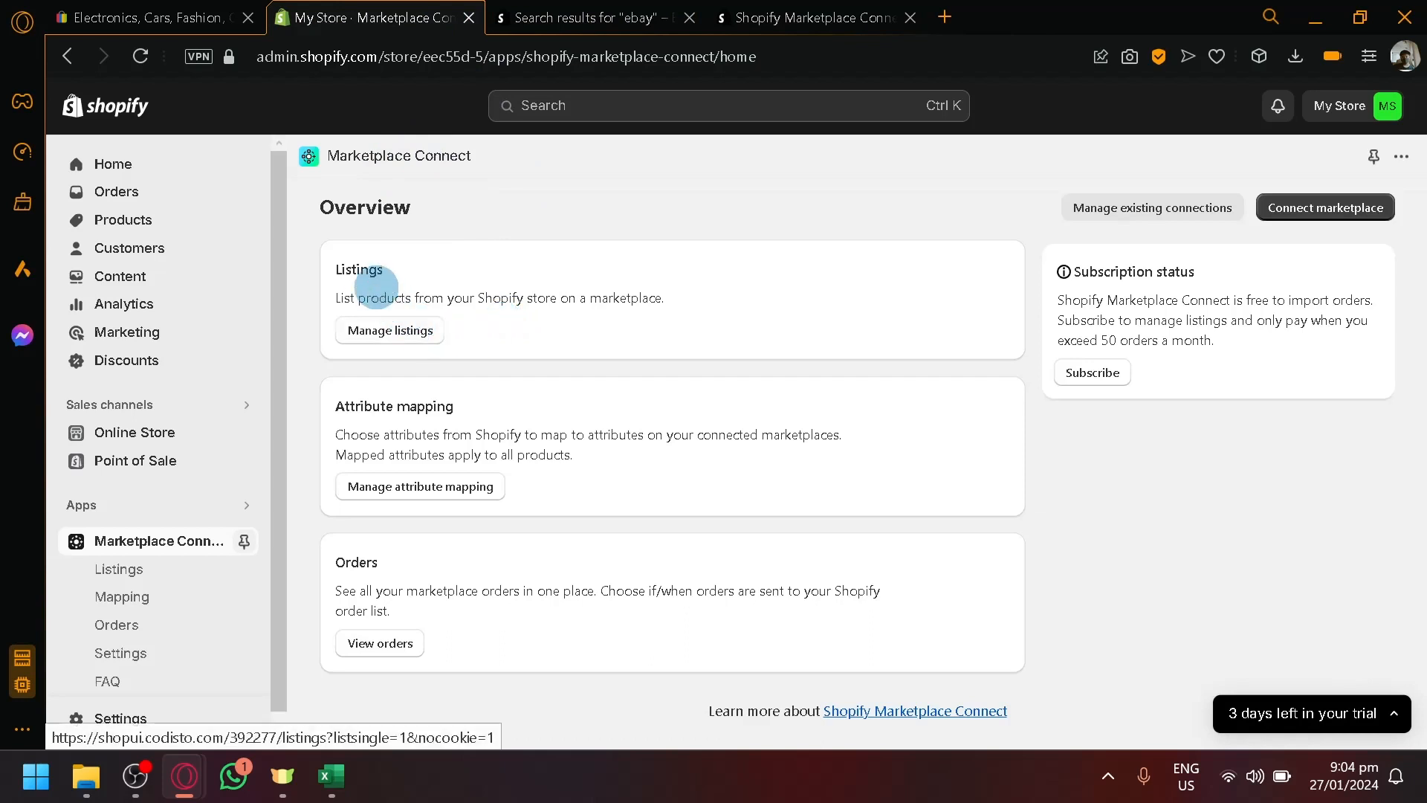
click(390, 327)
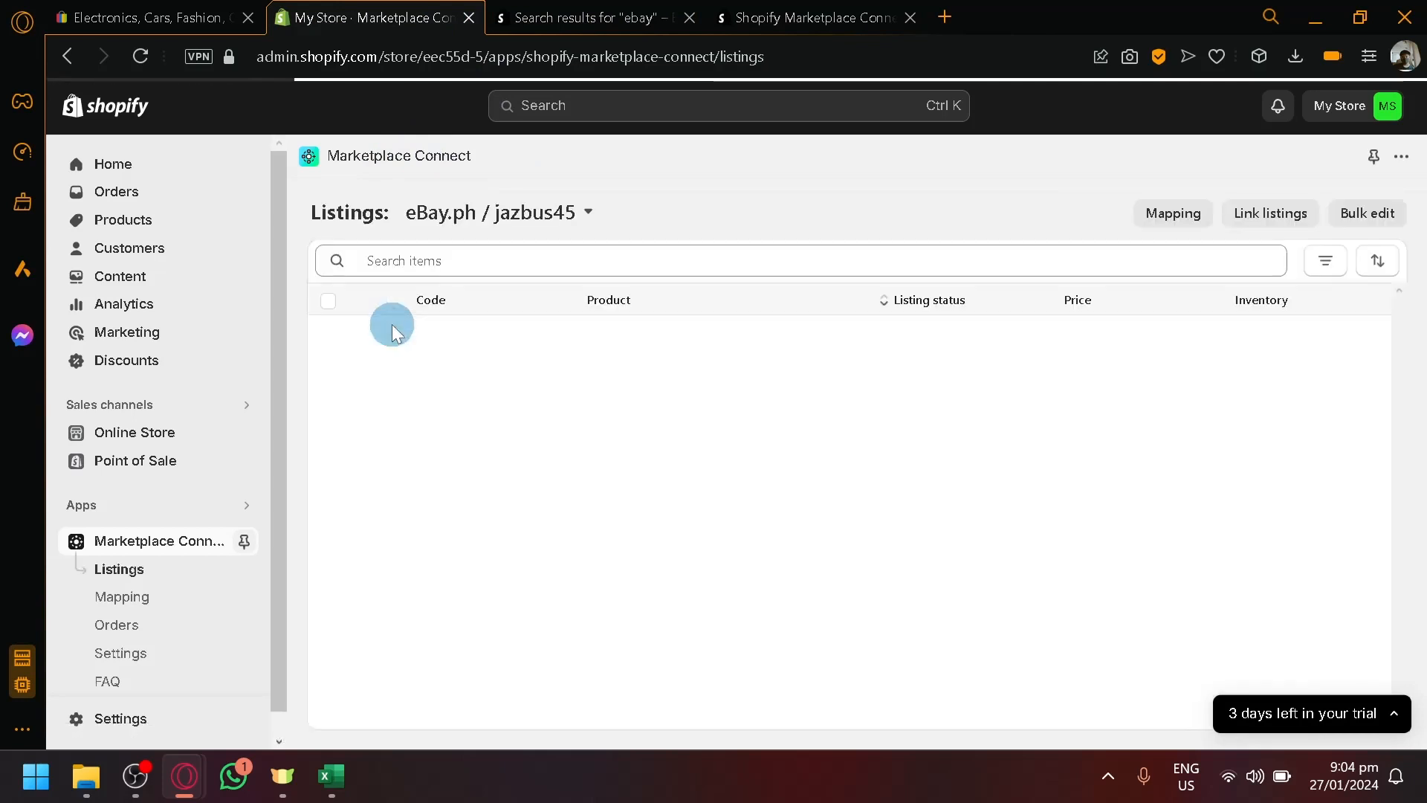
click(327, 300)
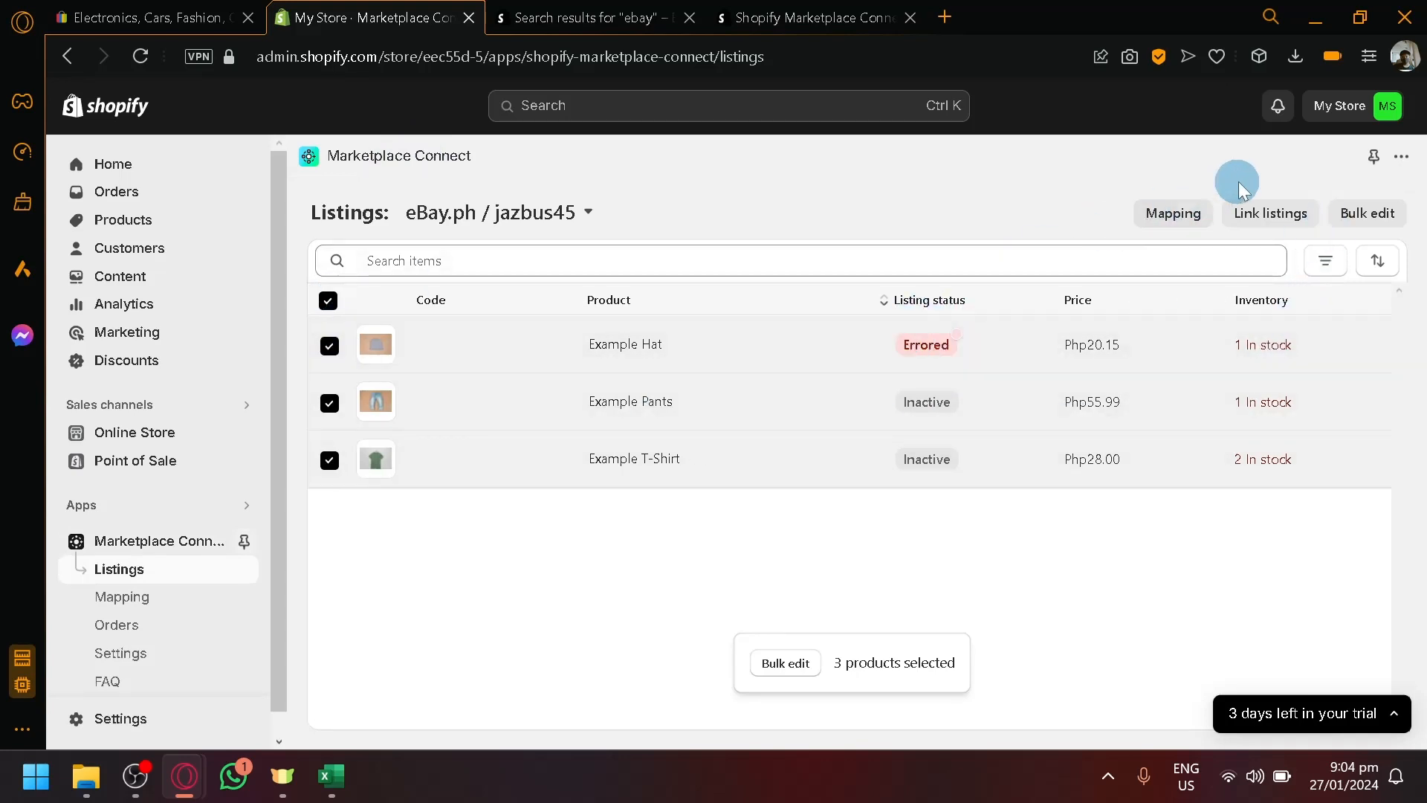
click(1247, 216)
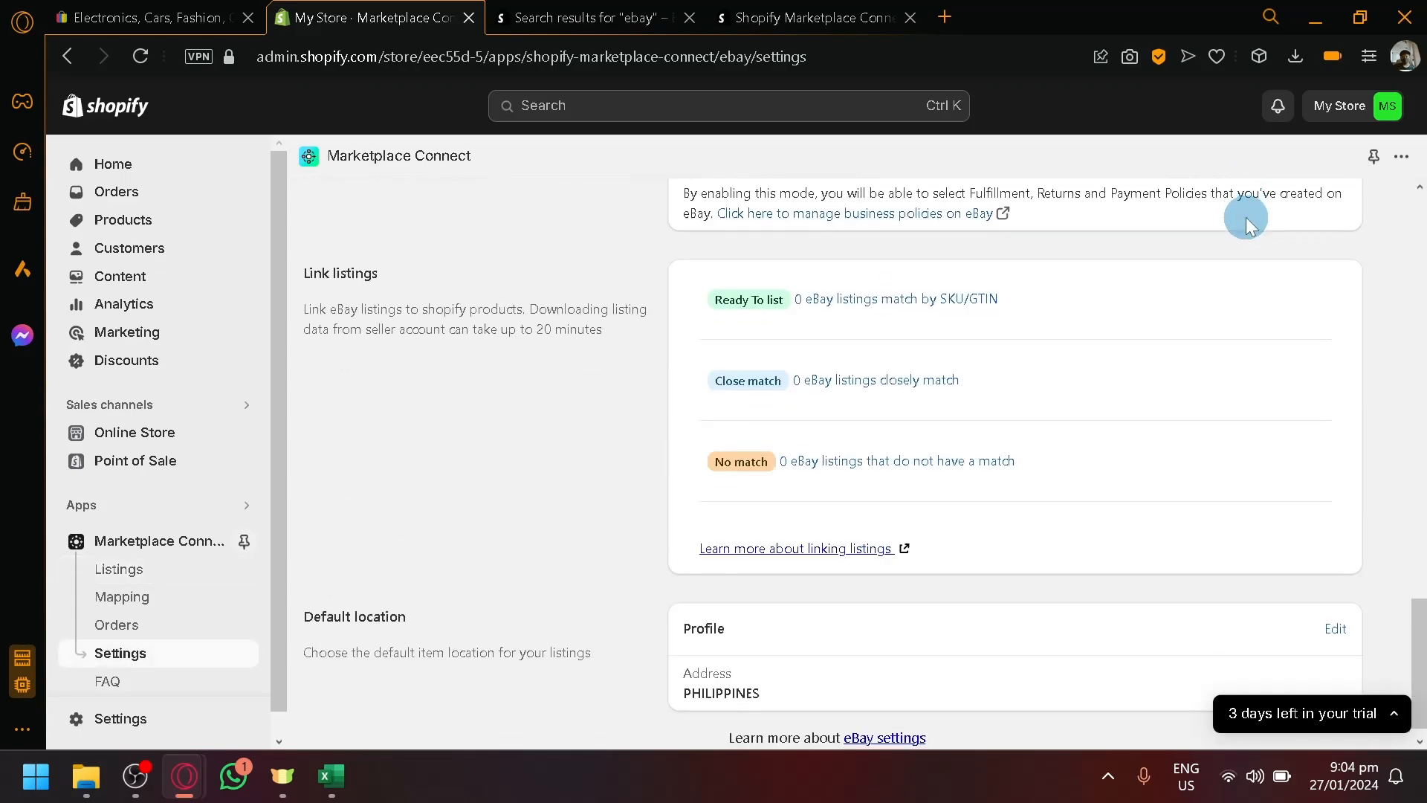
scroll(704, 358, up, 15)
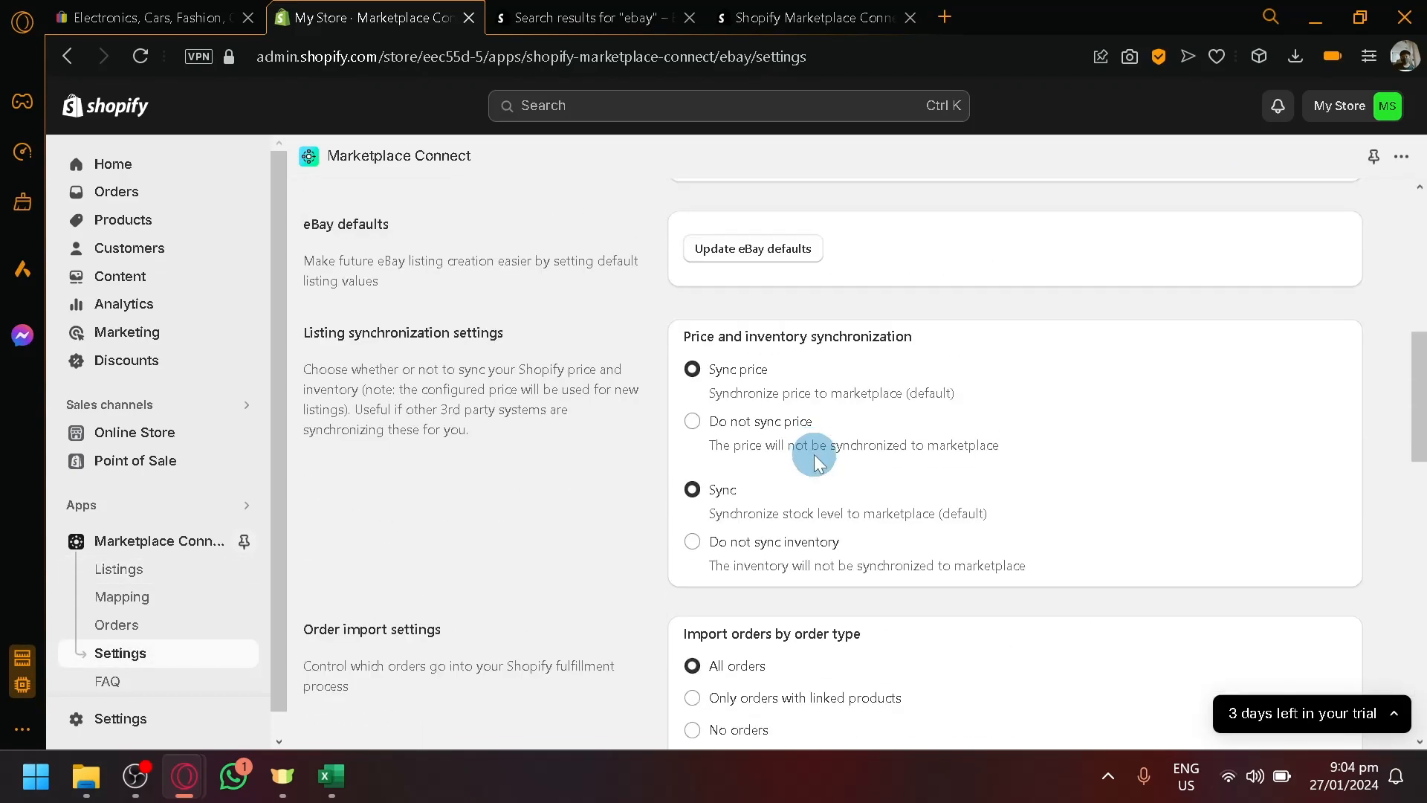
scroll(814, 457, up, 2)
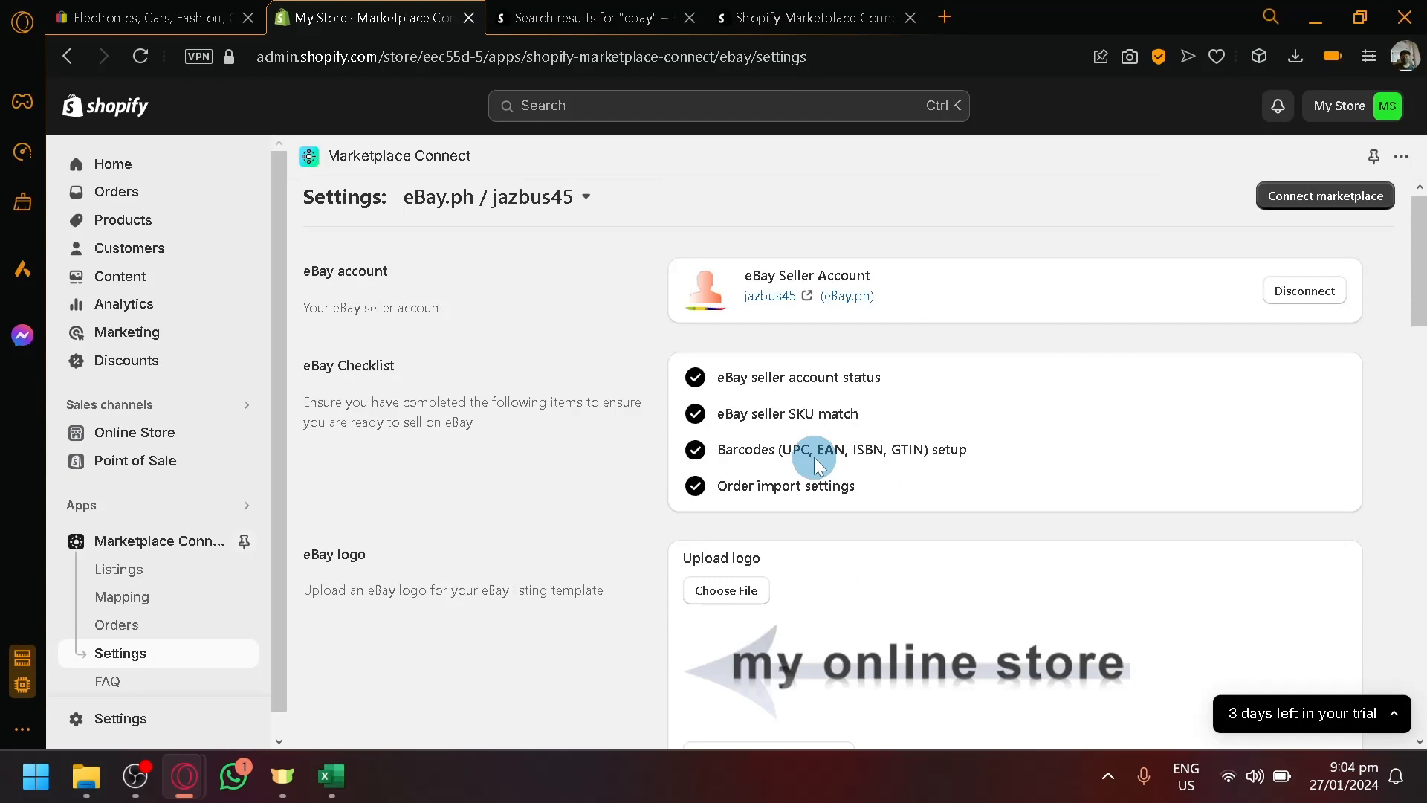
scroll(803, 431, down, 2)
scroll(493, 267, up, 2)
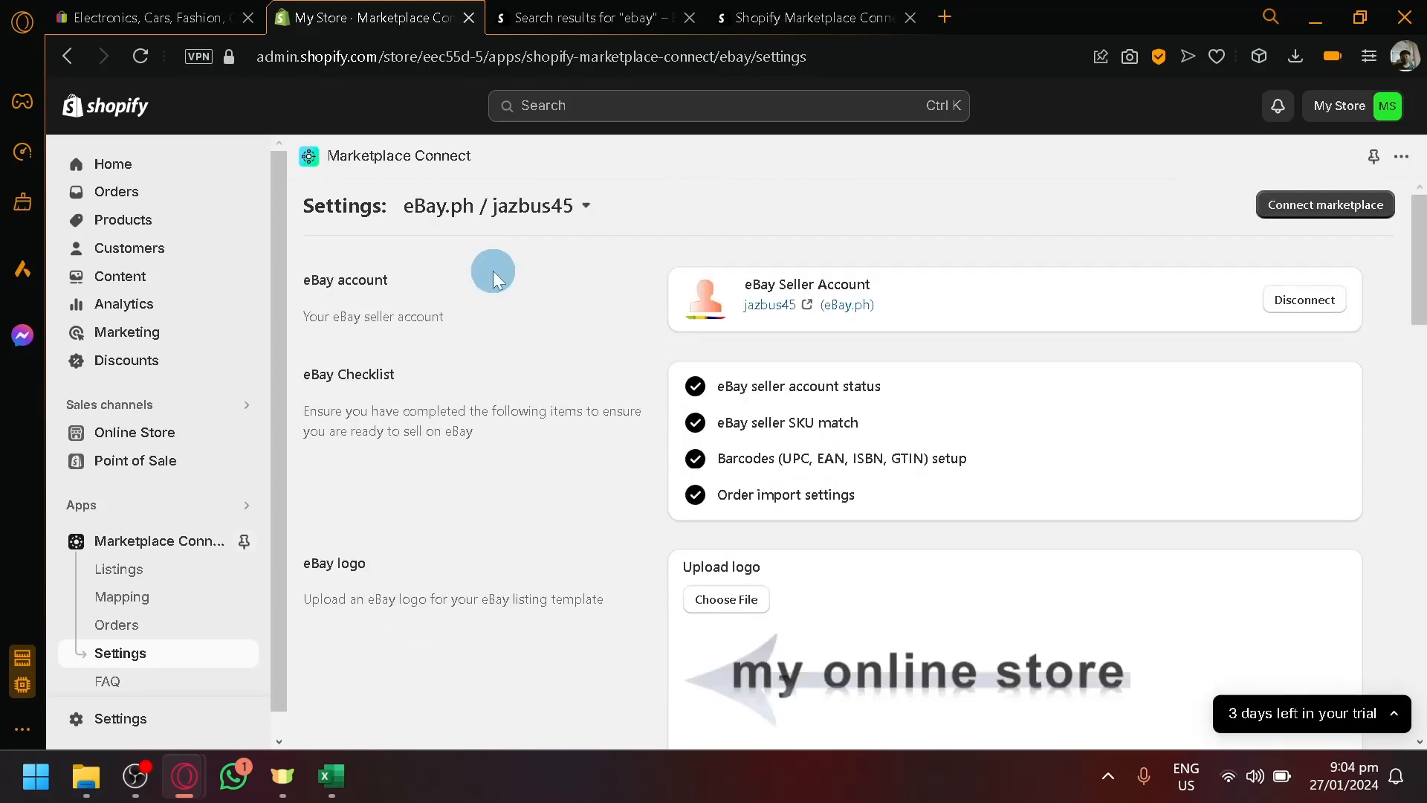
scroll(493, 267, down, 16)
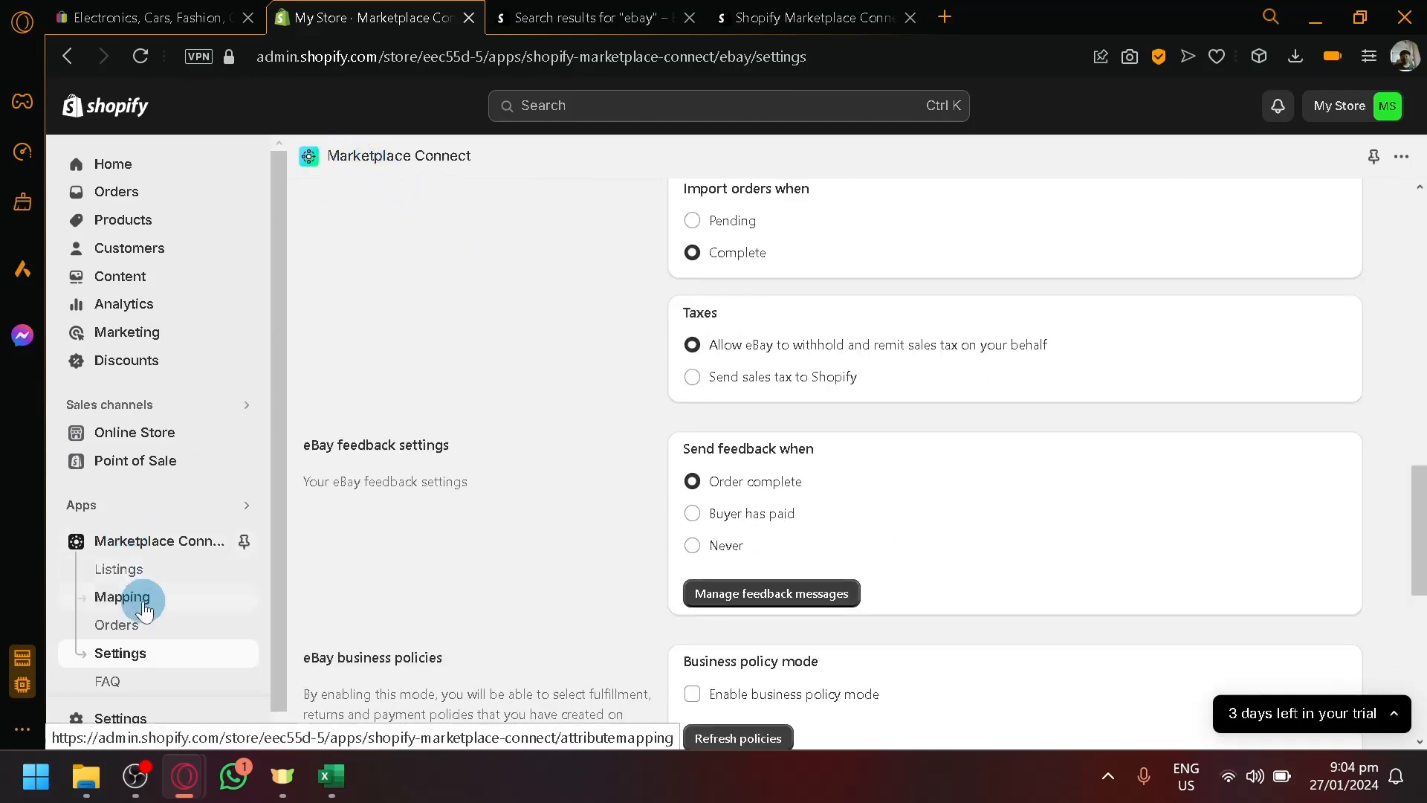
click(125, 580)
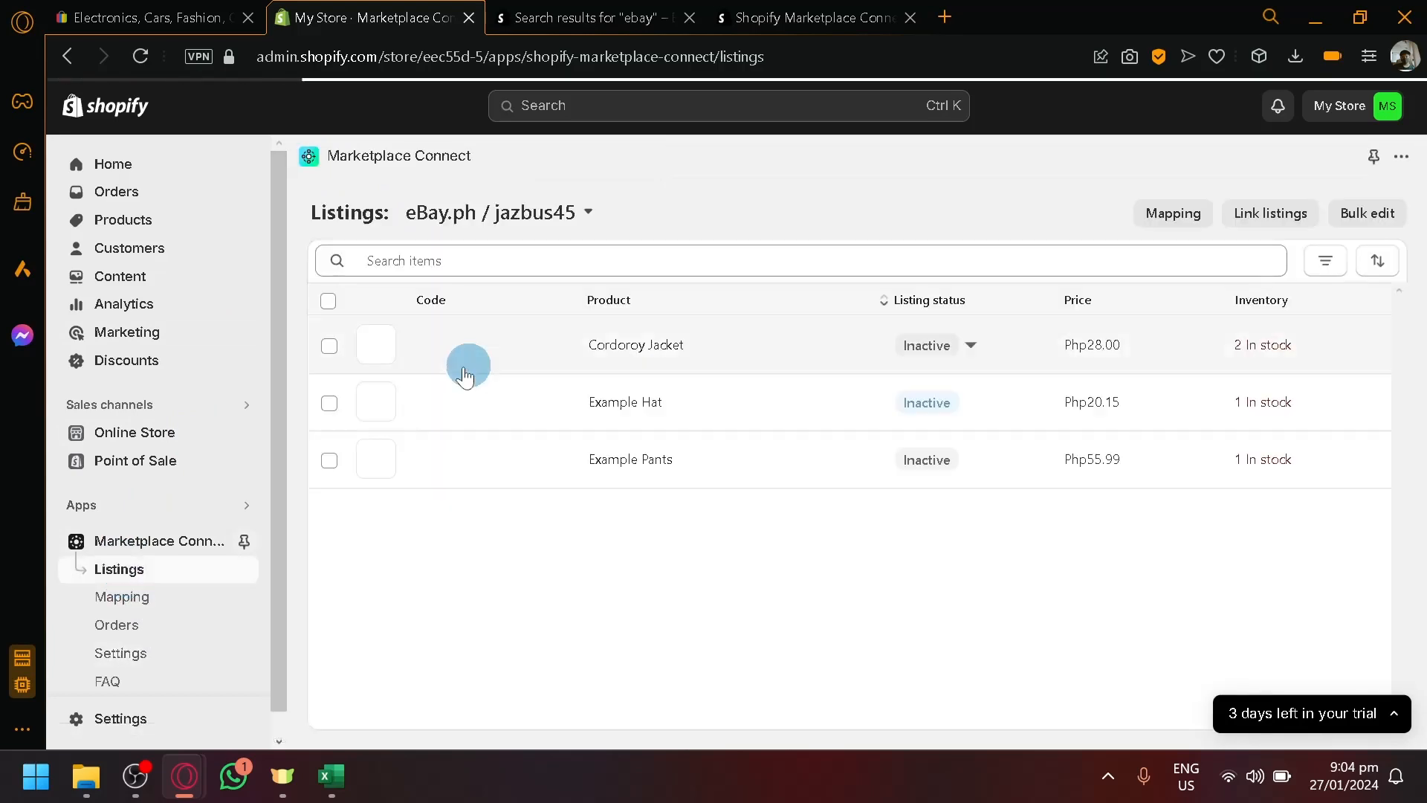
- Open the Cordoroy Jacket listing and set Listing enabled to Enabled, keeping its eBay title
click(504, 352)
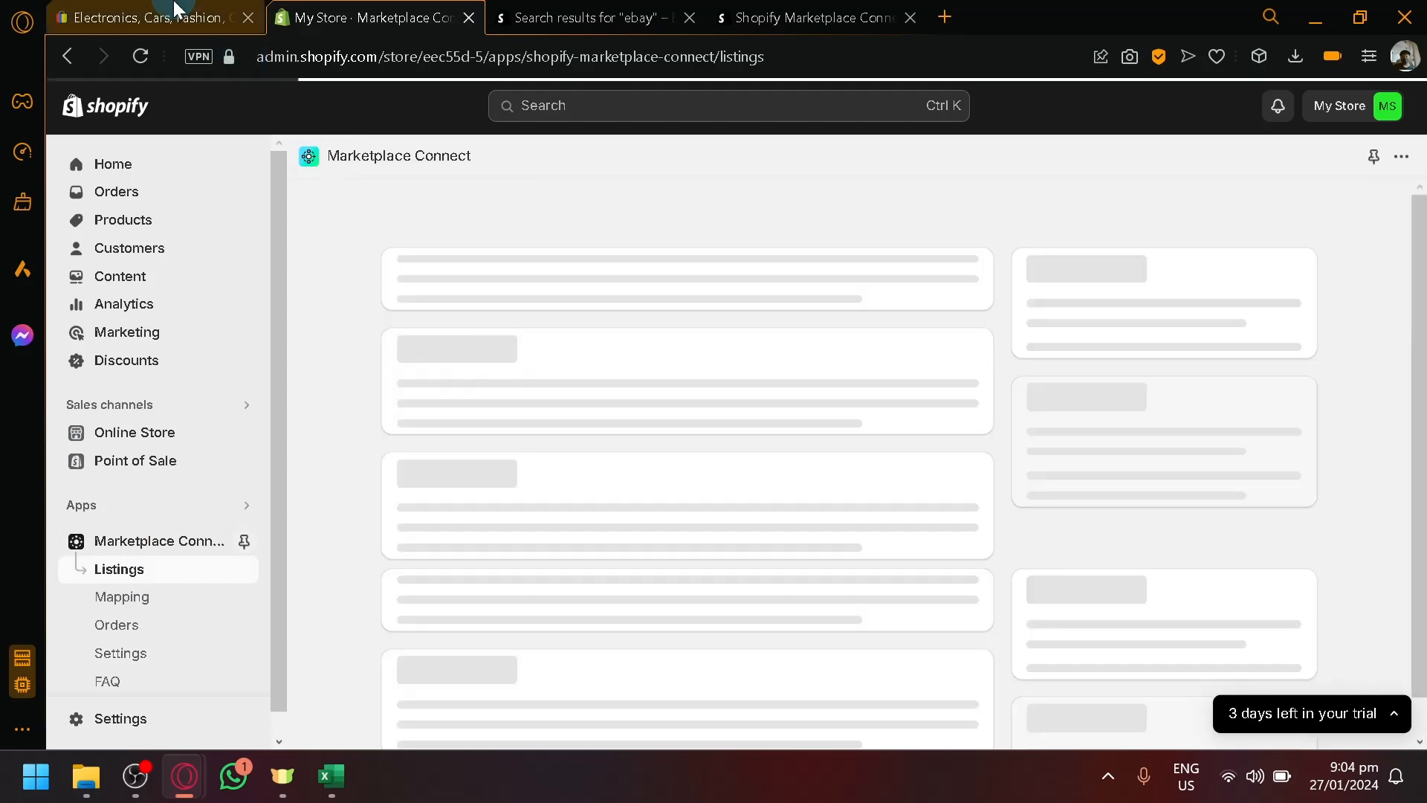
click(175, 9)
click(435, 11)
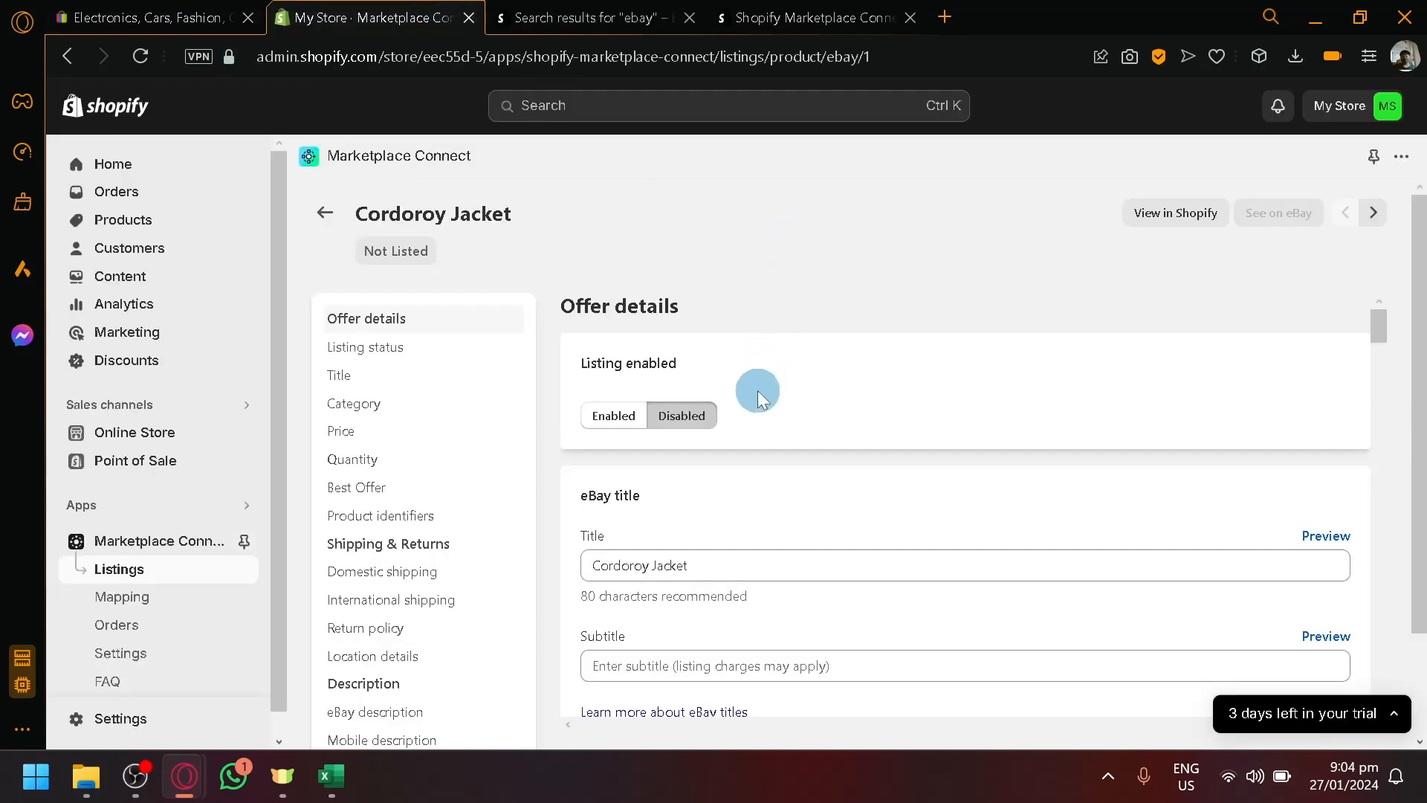
click(607, 413)
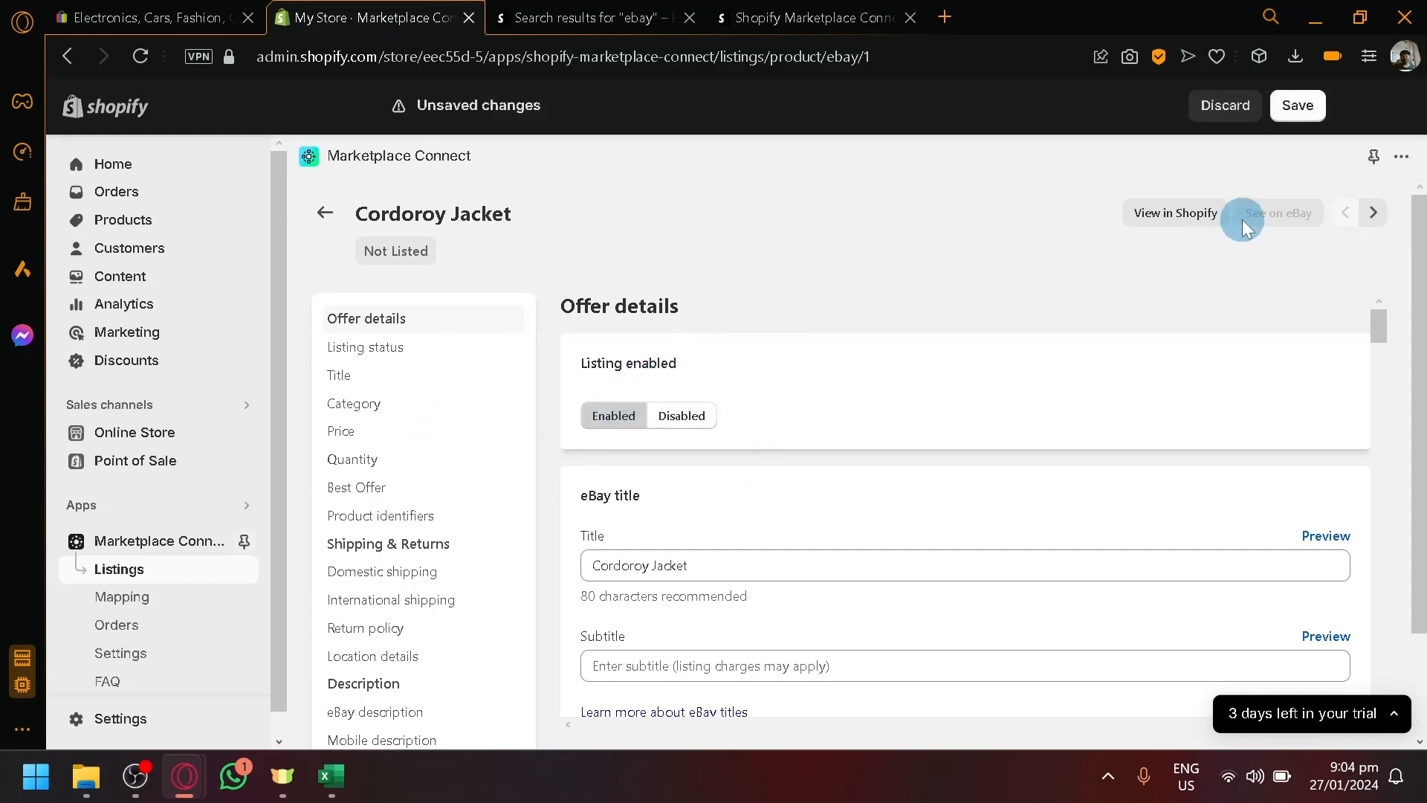
scroll(1277, 446, down, 2)
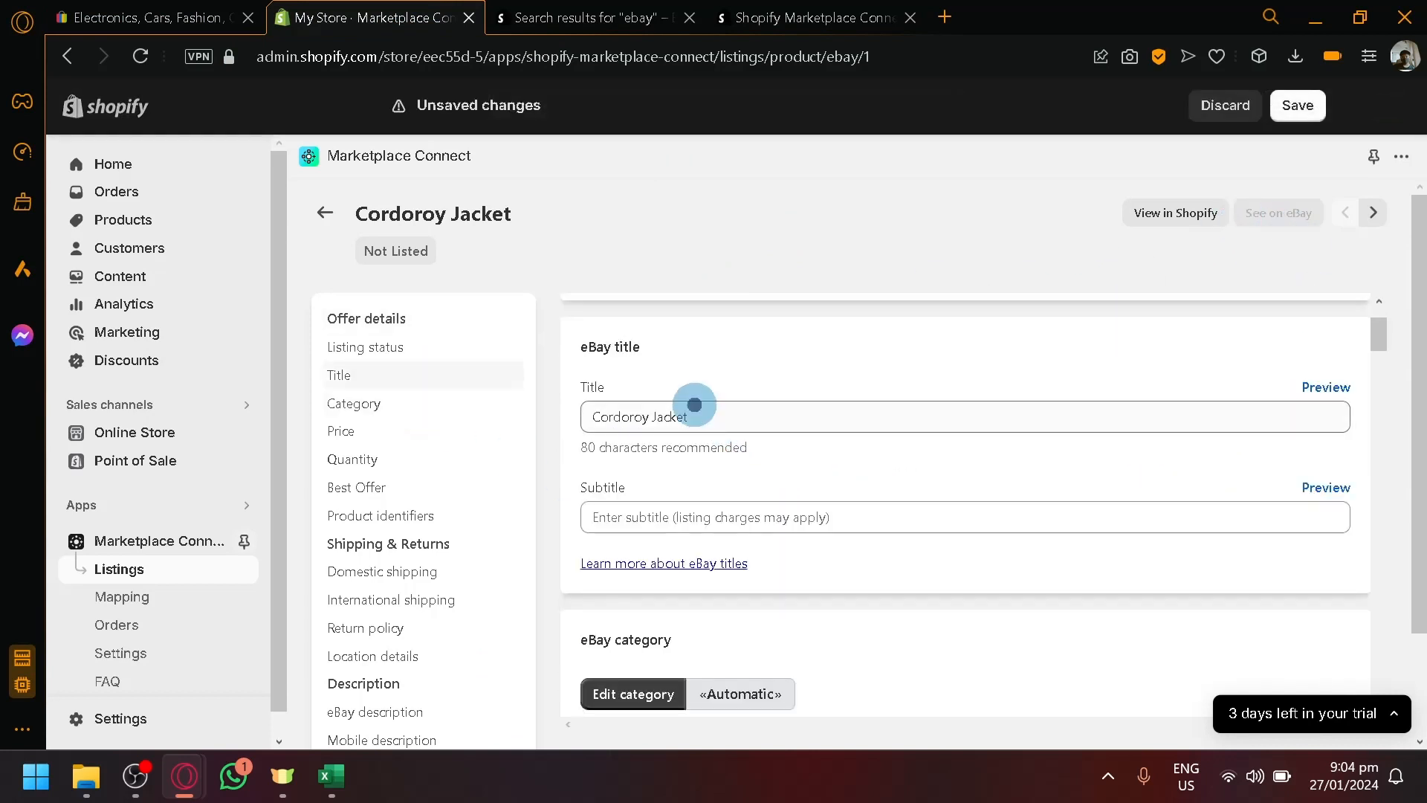
triple_click(691, 409)
click(778, 427)
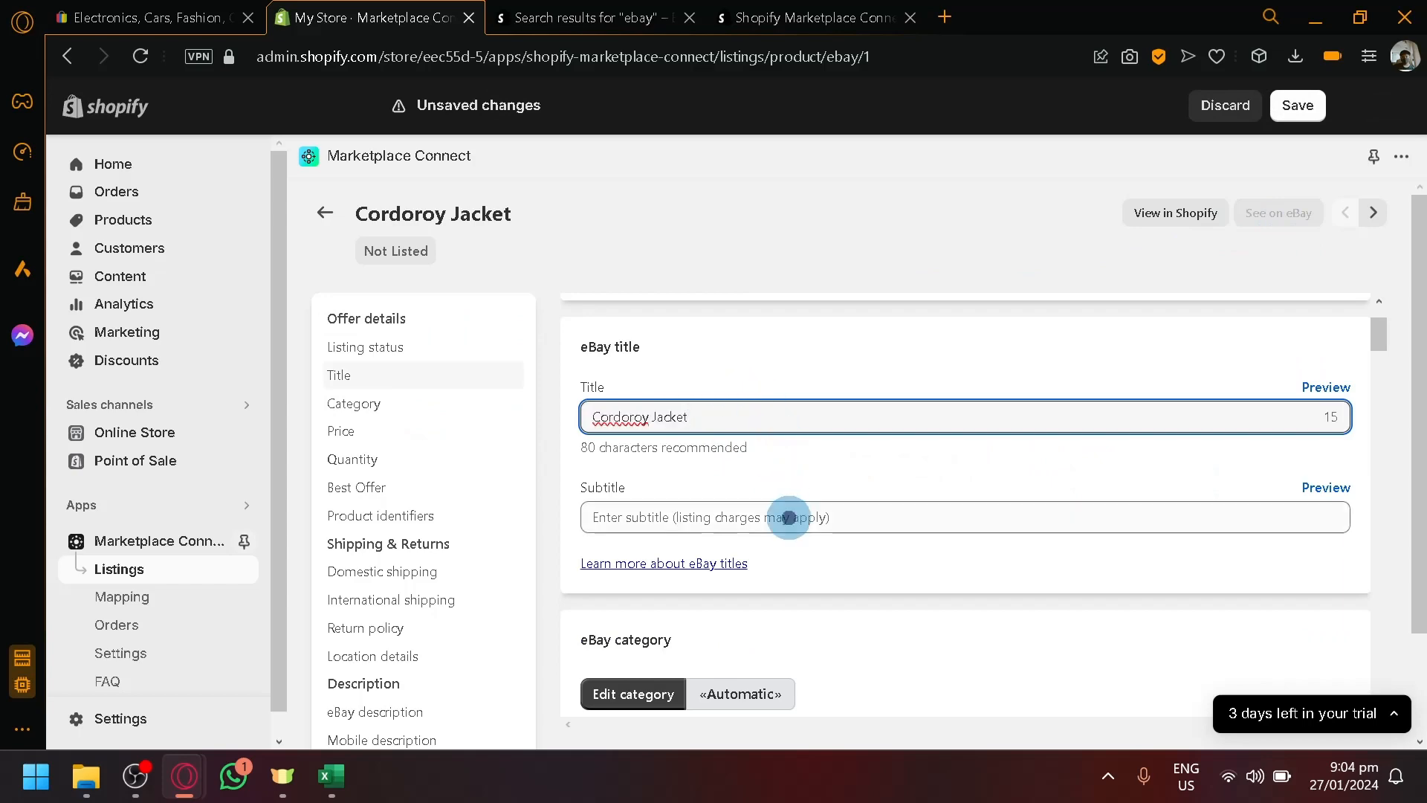
- Review the offer details (Php28.00, 30-day money-back returns) and save the listing
scroll(788, 516, down, 4)
scroll(818, 439, down, 2)
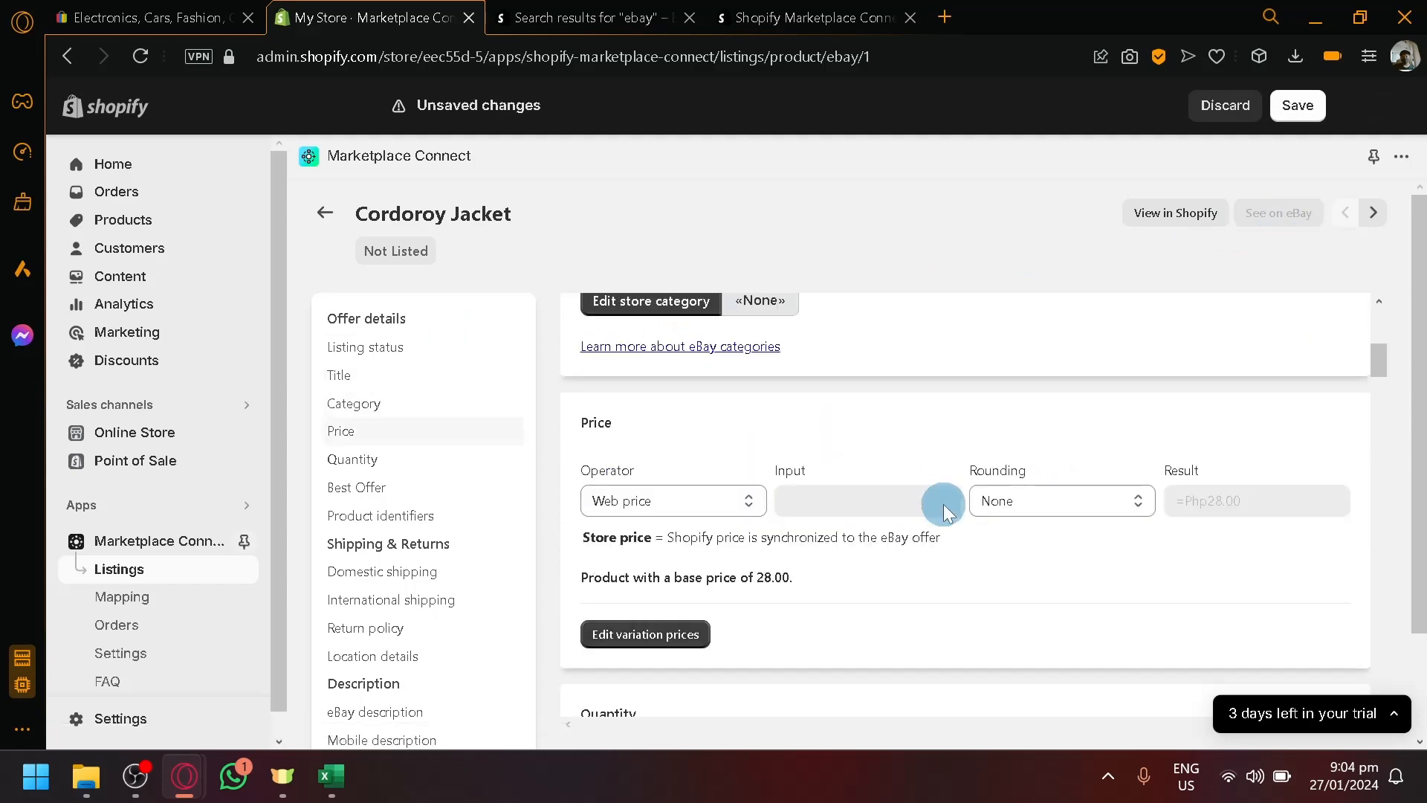
scroll(945, 512, down, 10)
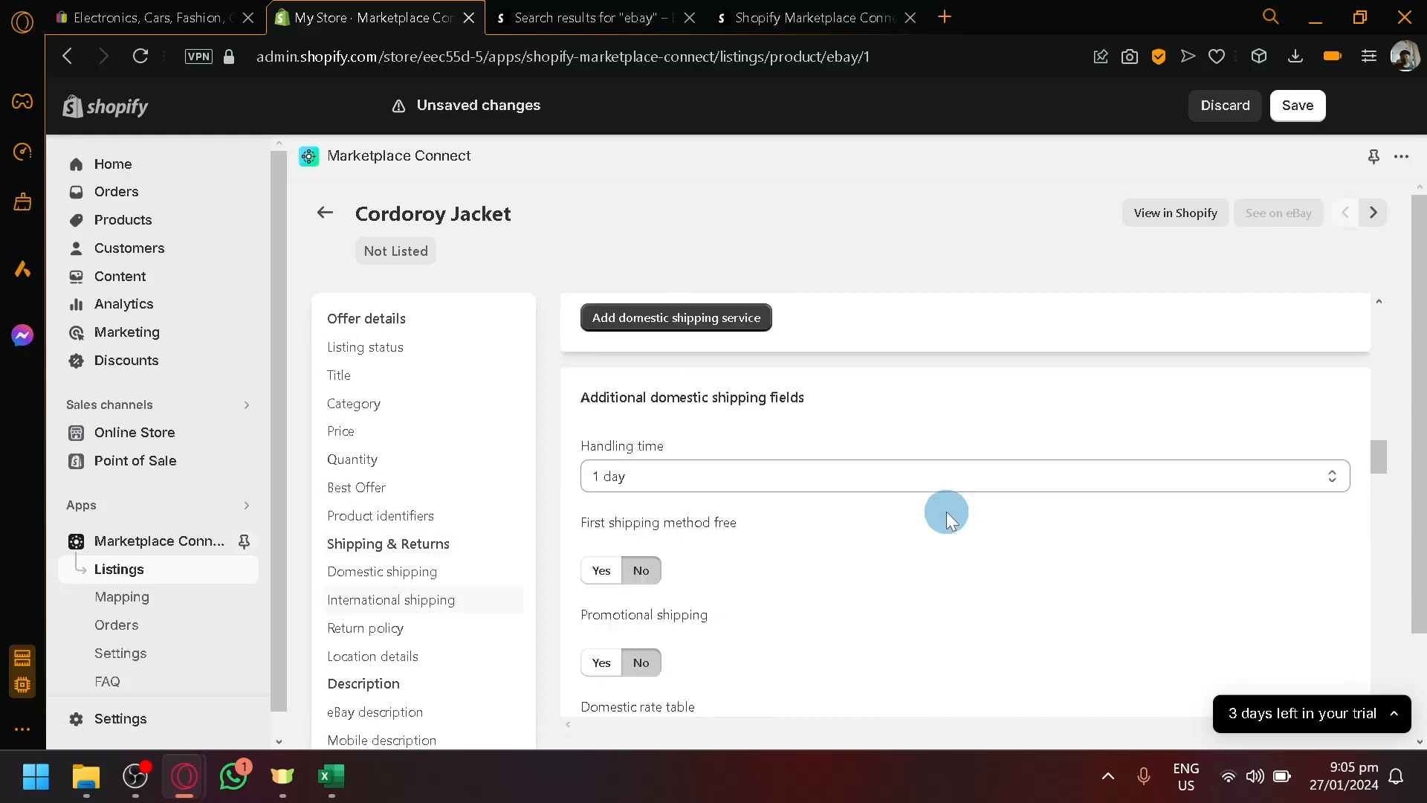
scroll(945, 513, down, 5)
scroll(946, 515, down, 15)
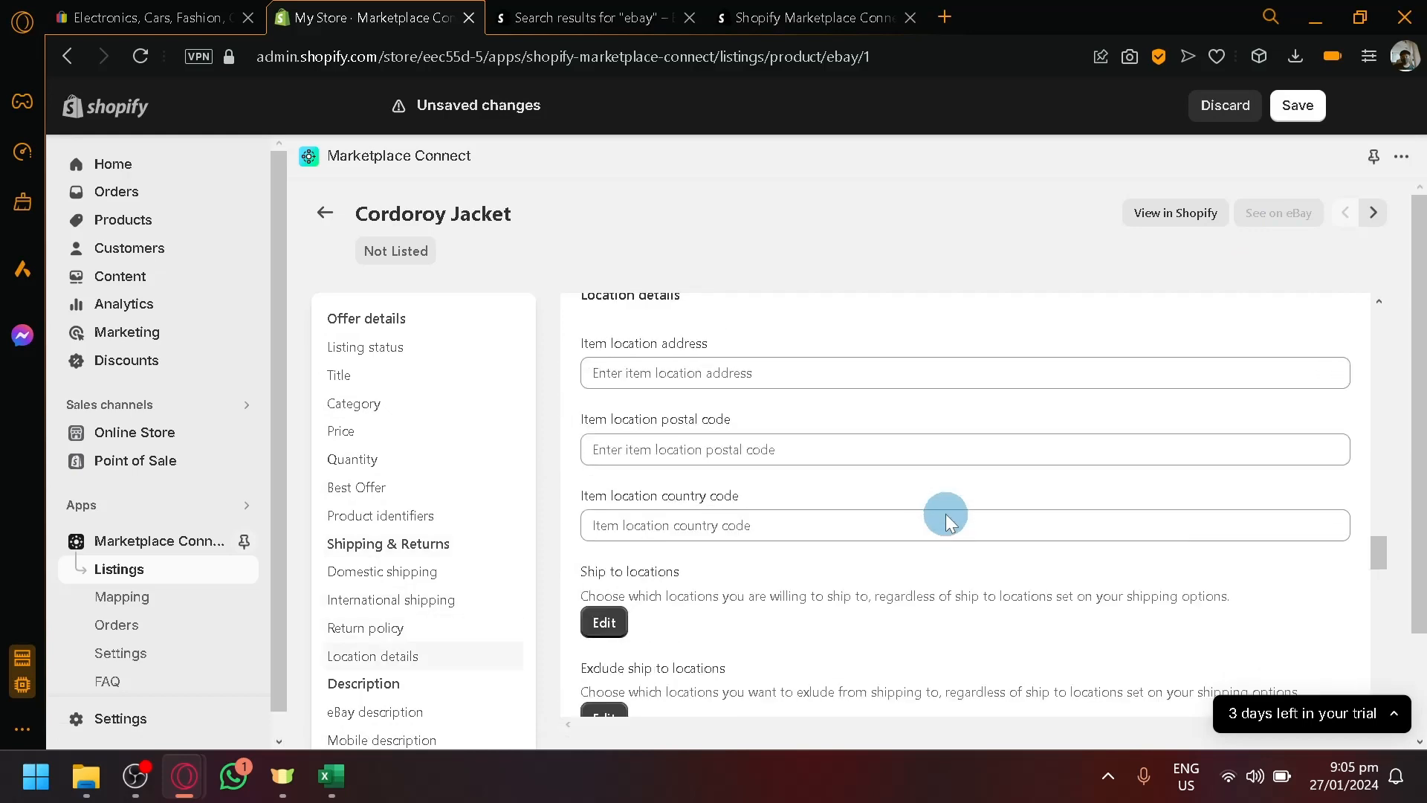
scroll(949, 522, down, 5)
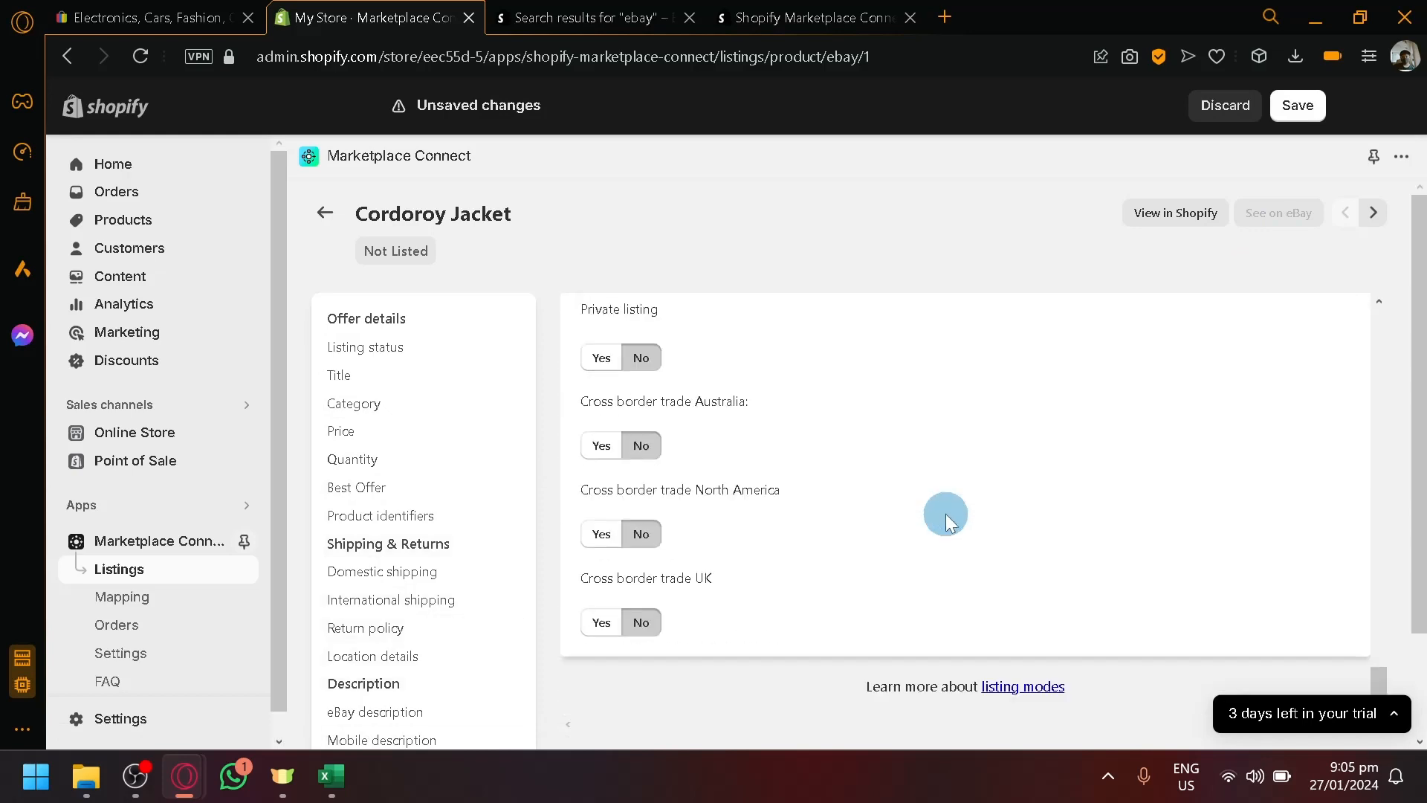
scroll(948, 518, up, 4)
scroll(946, 515, up, 8)
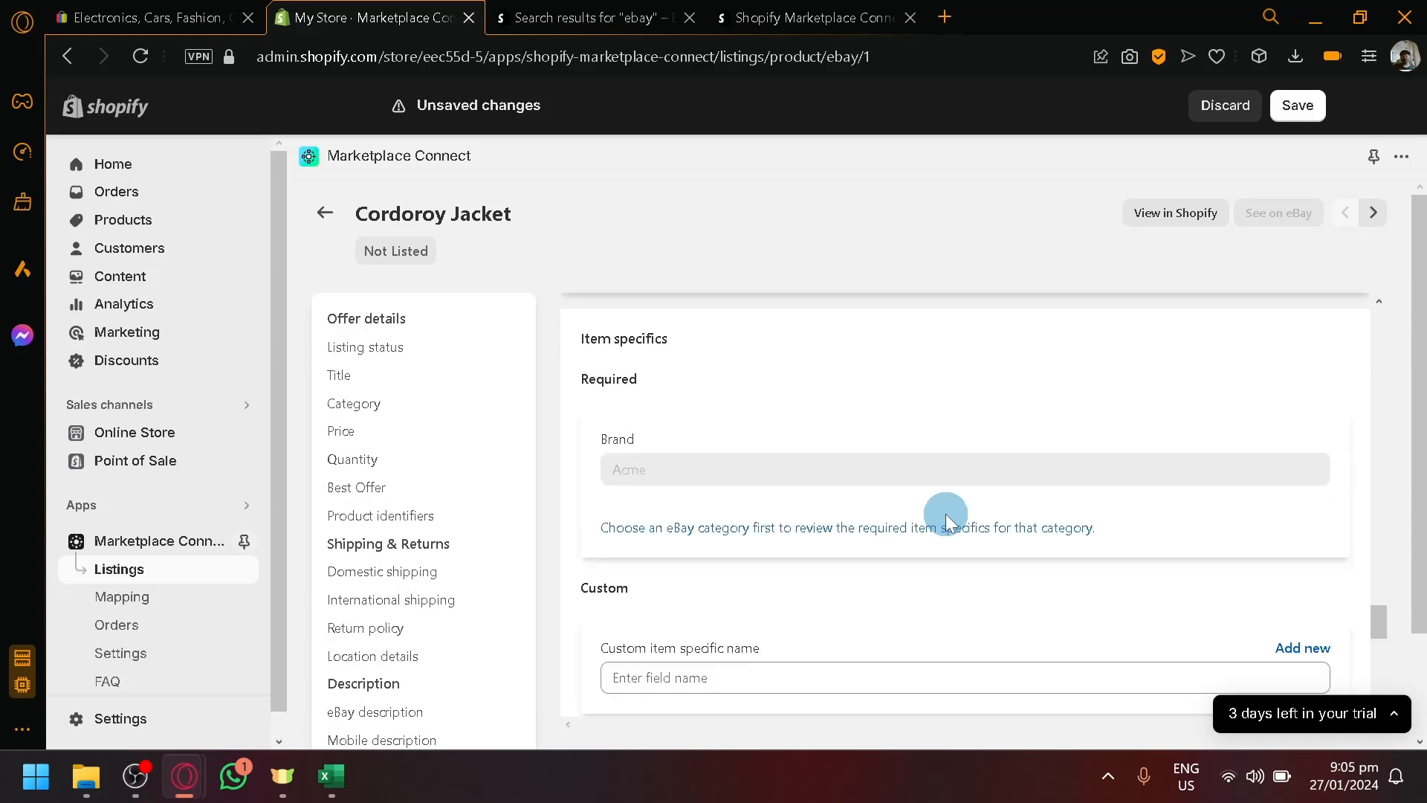
scroll(350, 471, down, 2)
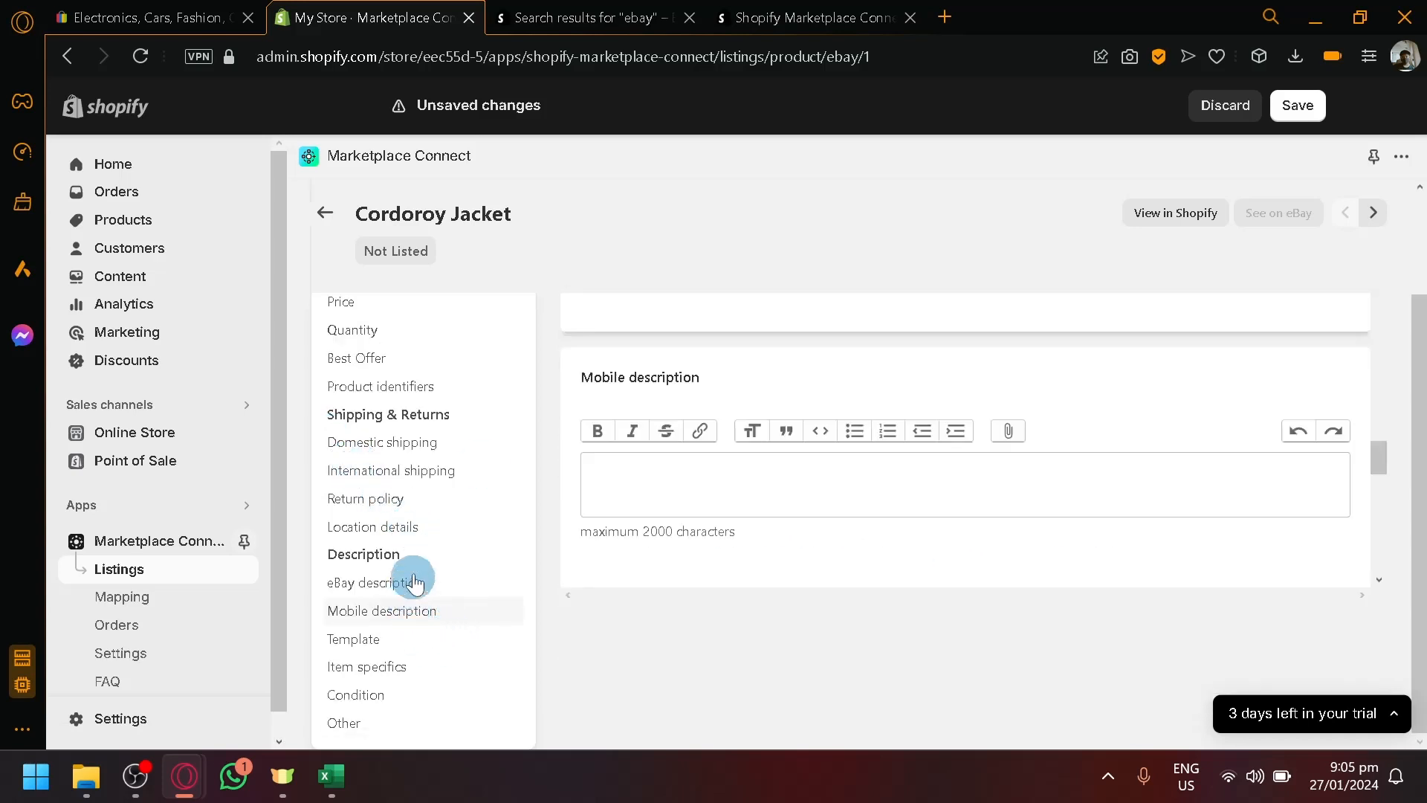
scroll(1115, 379, up, 5)
scroll(1280, 357, up, 2)
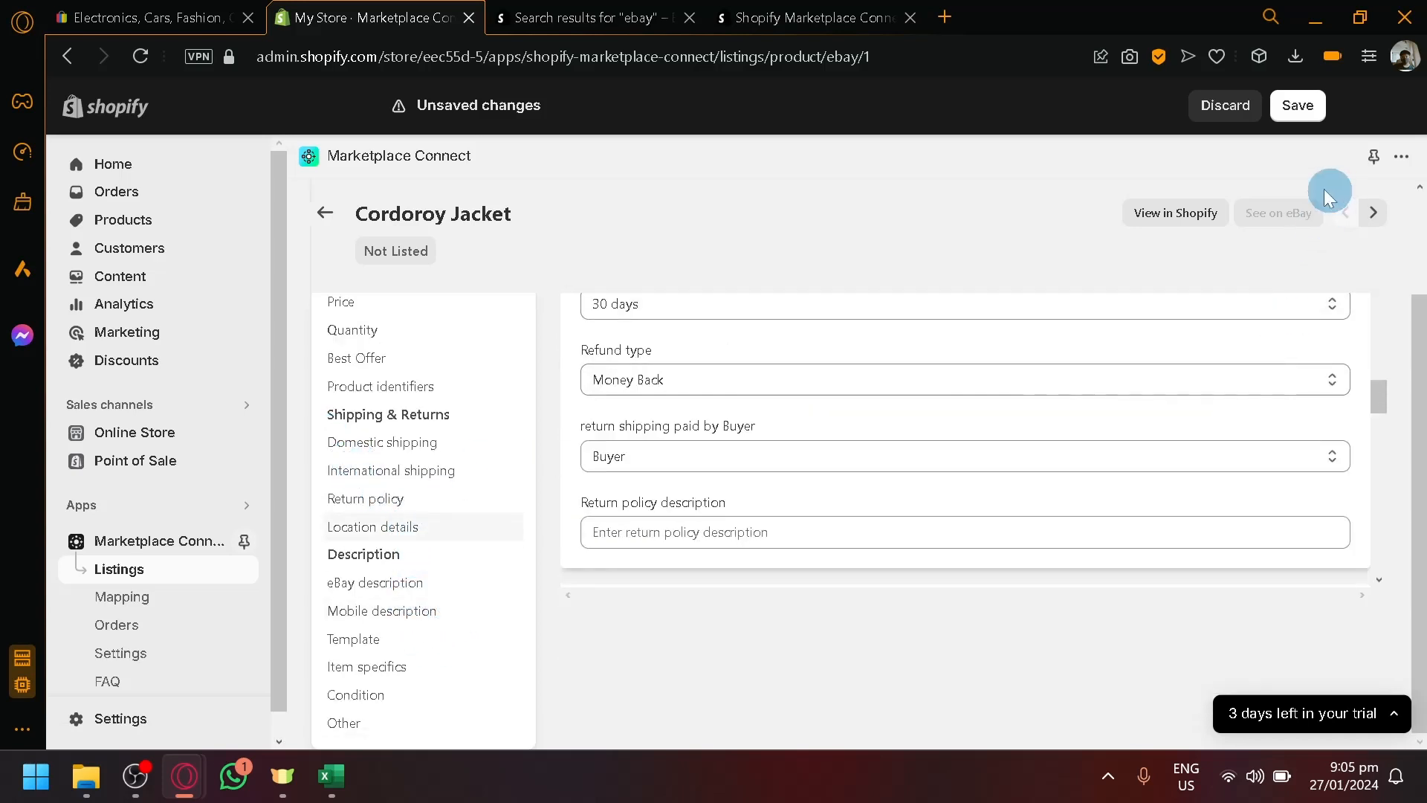
click(1297, 105)
scroll(717, 338, up, 5)
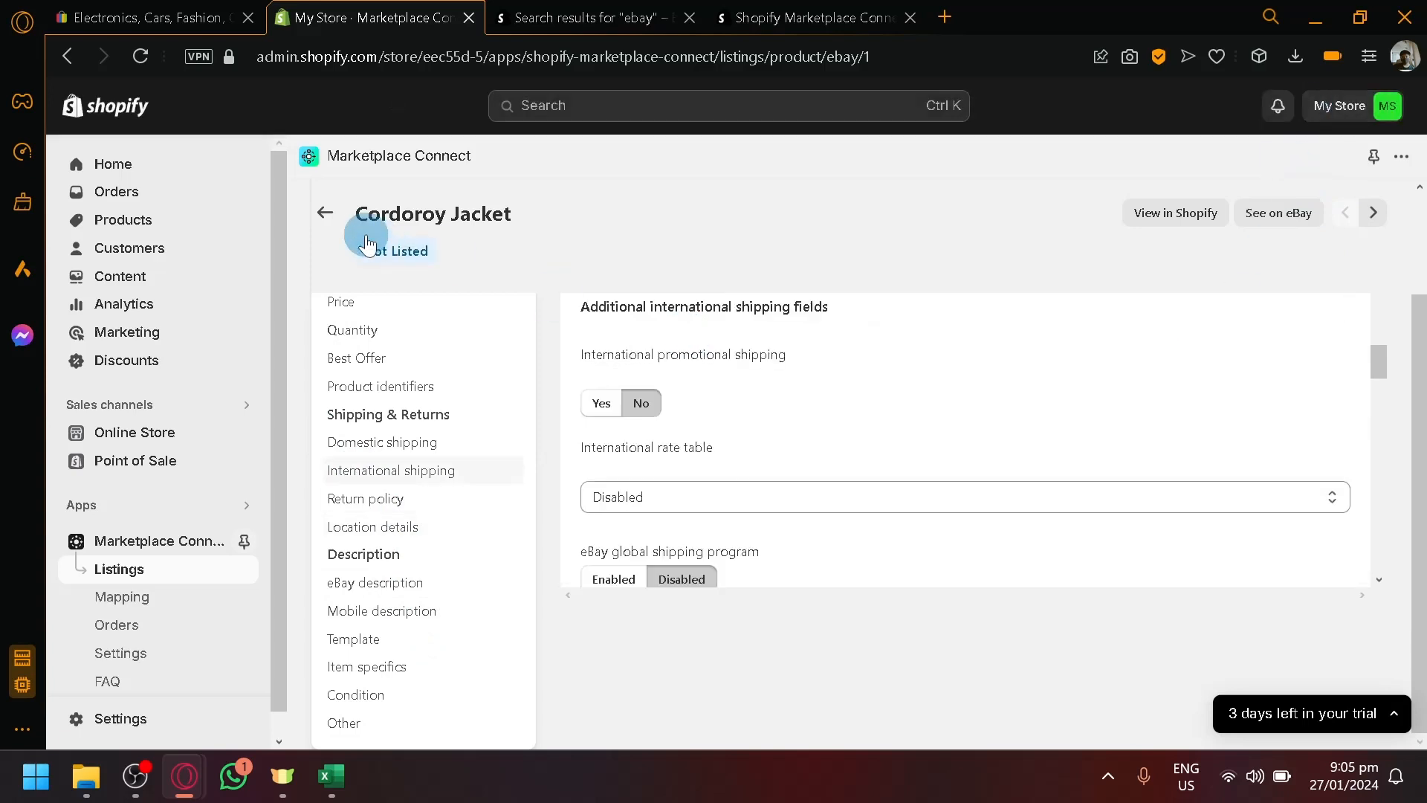
- Return to the eBay.ph listings and check Cordoroy Jacket's publishing status, now Errored
click(387, 256)
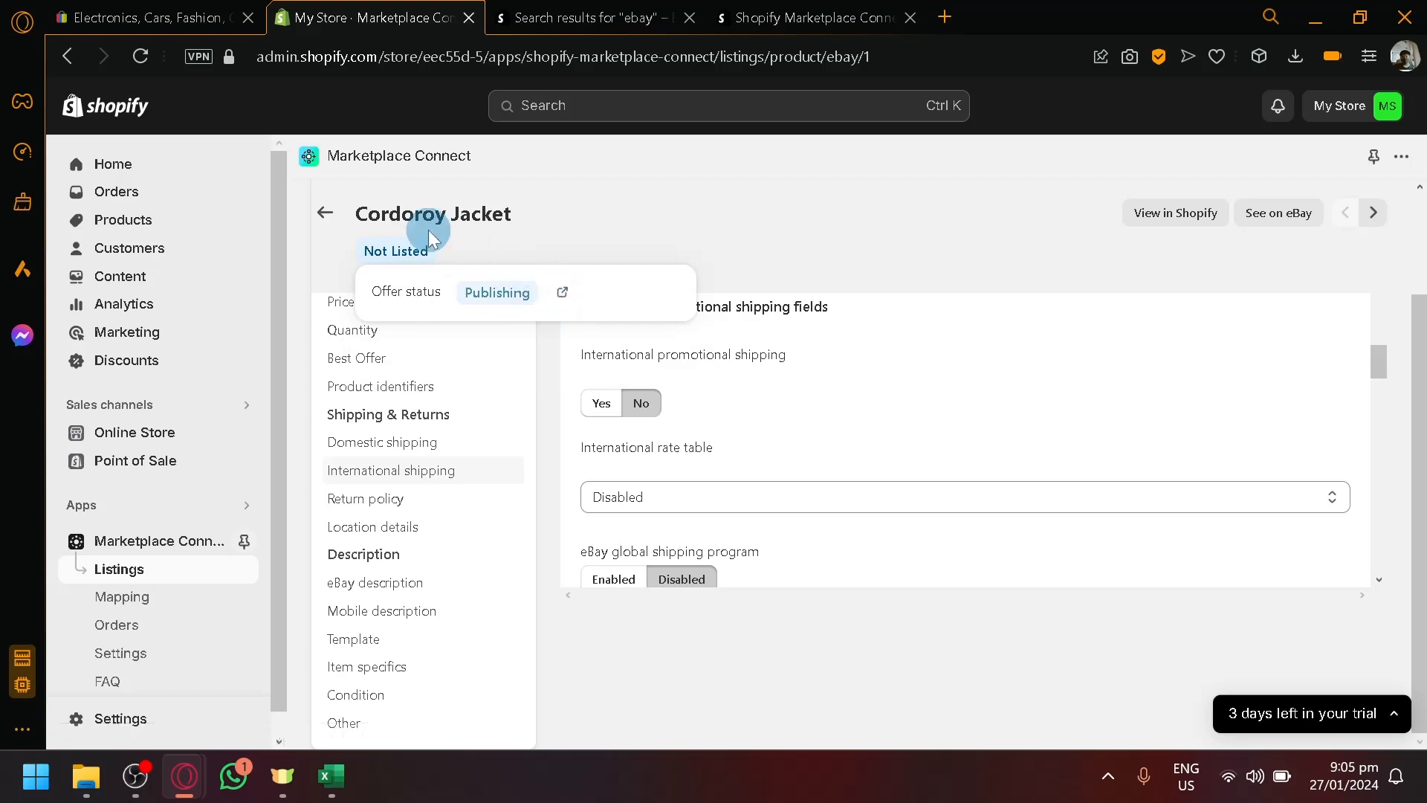
click(325, 213)
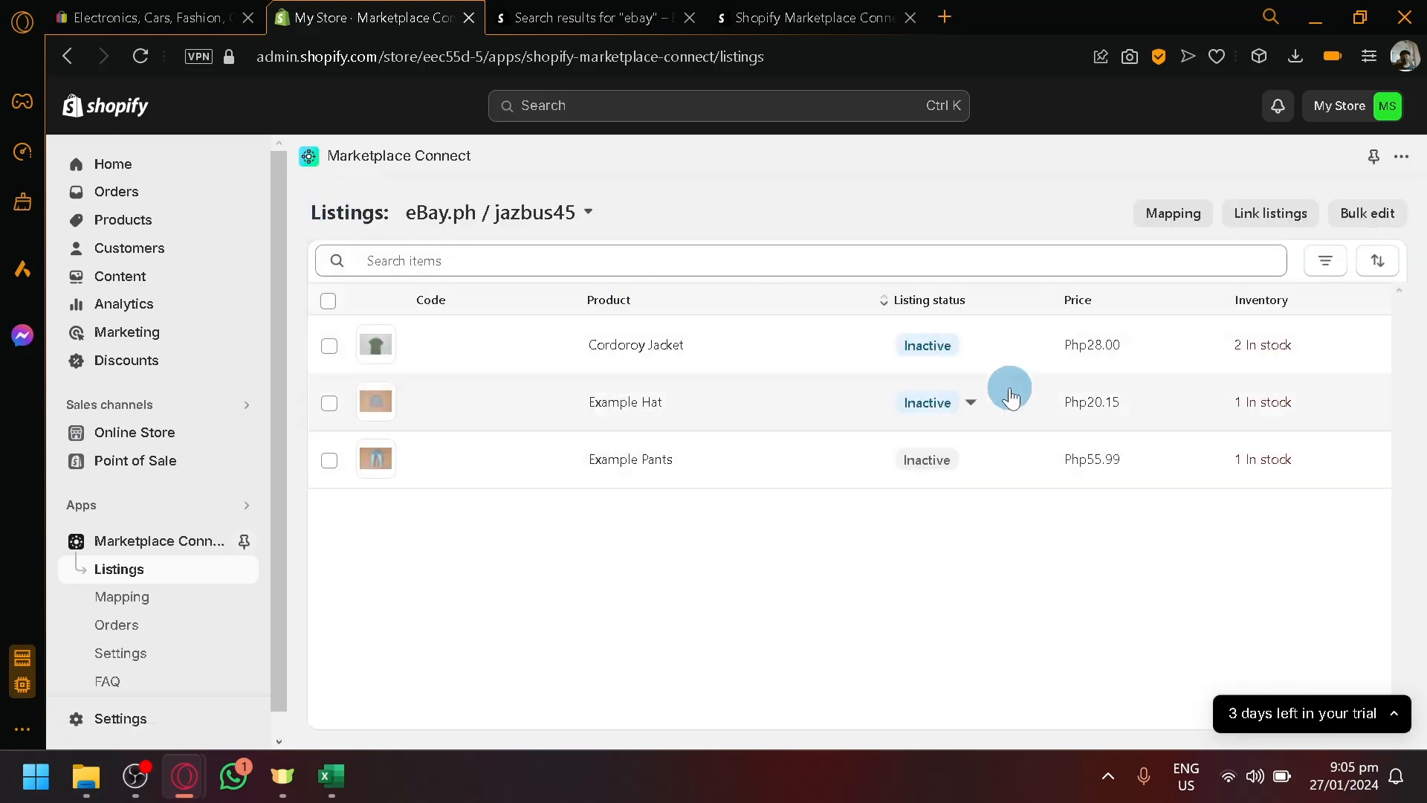
click(958, 348)
click(1023, 414)
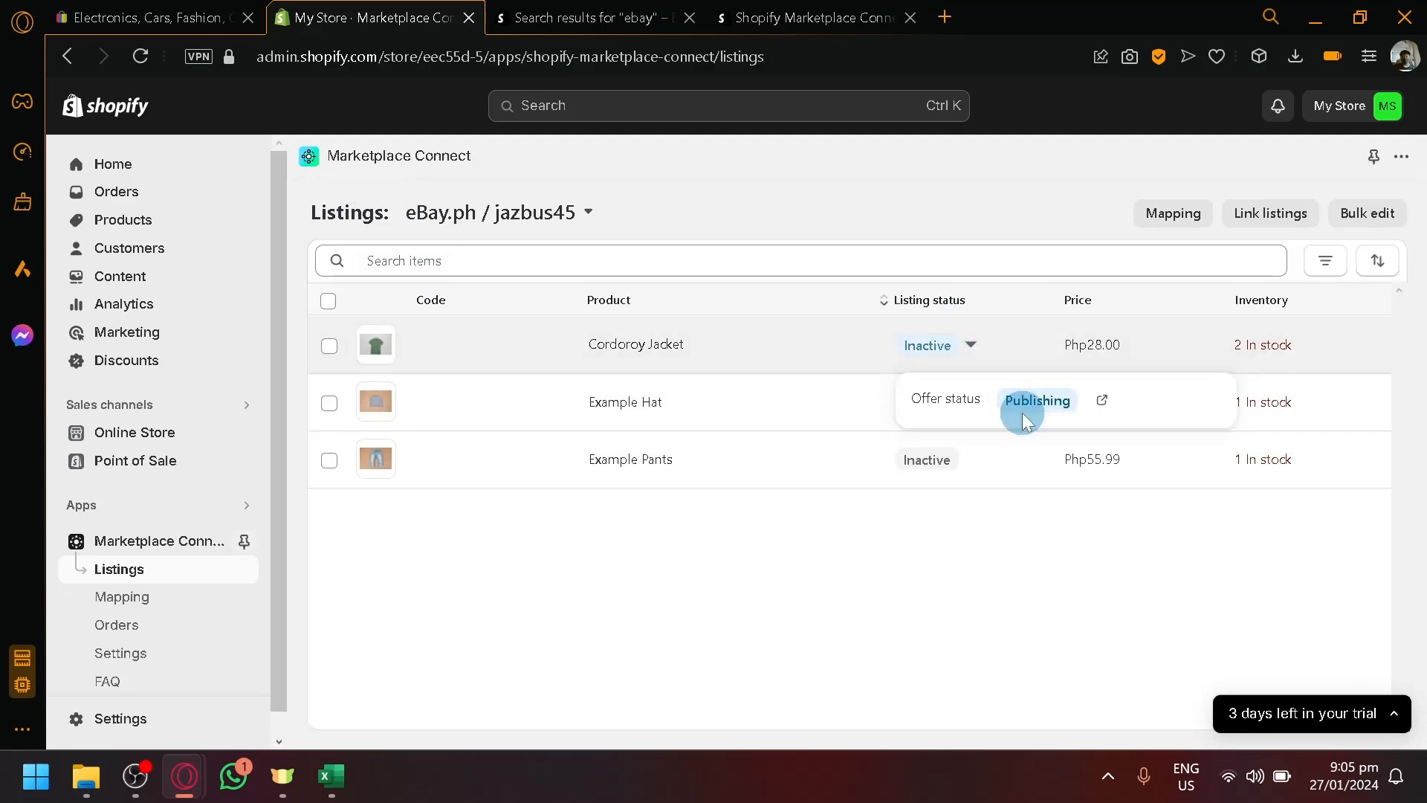
- Close the product_template Excel workbook, leaving the Shopify listings in view
click(171, 17)
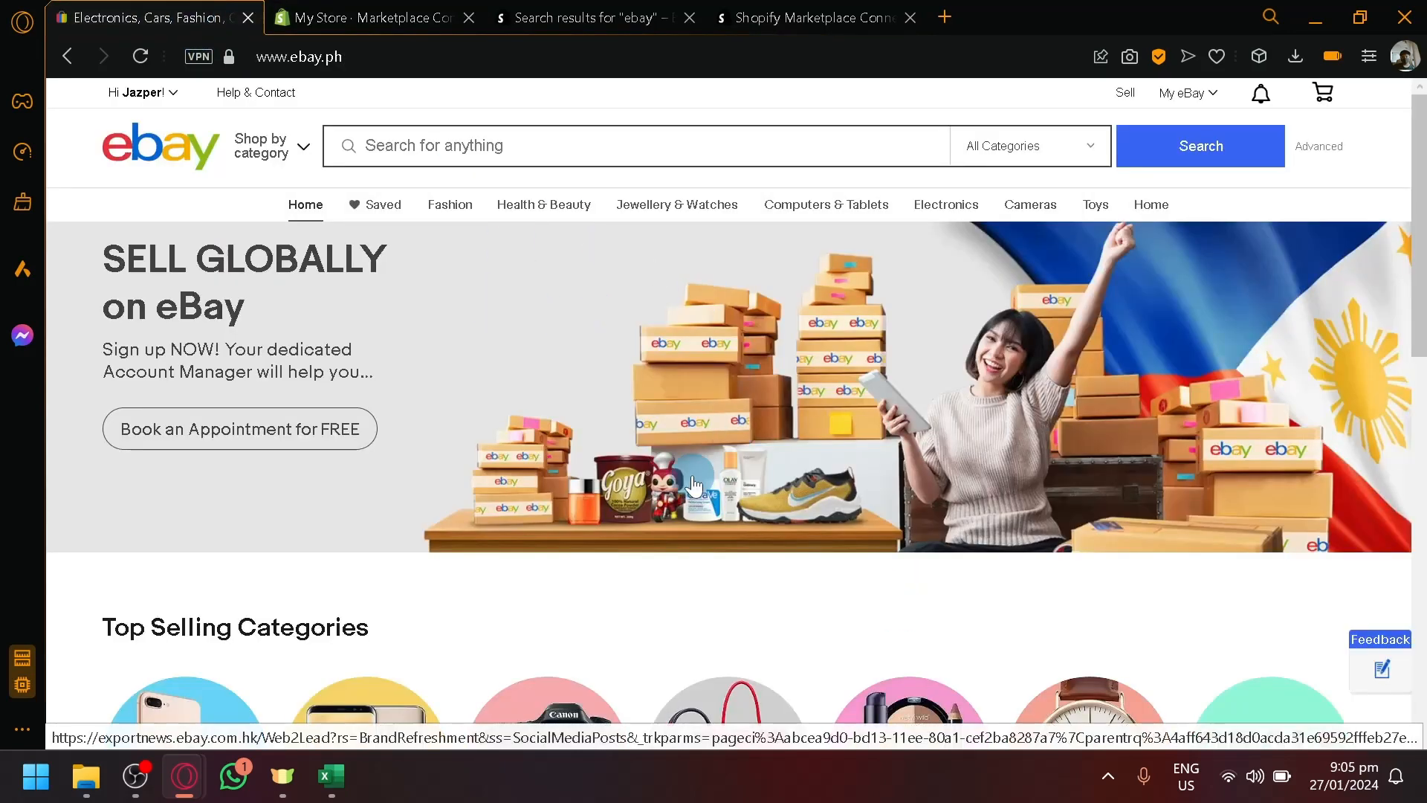
click(431, 15)
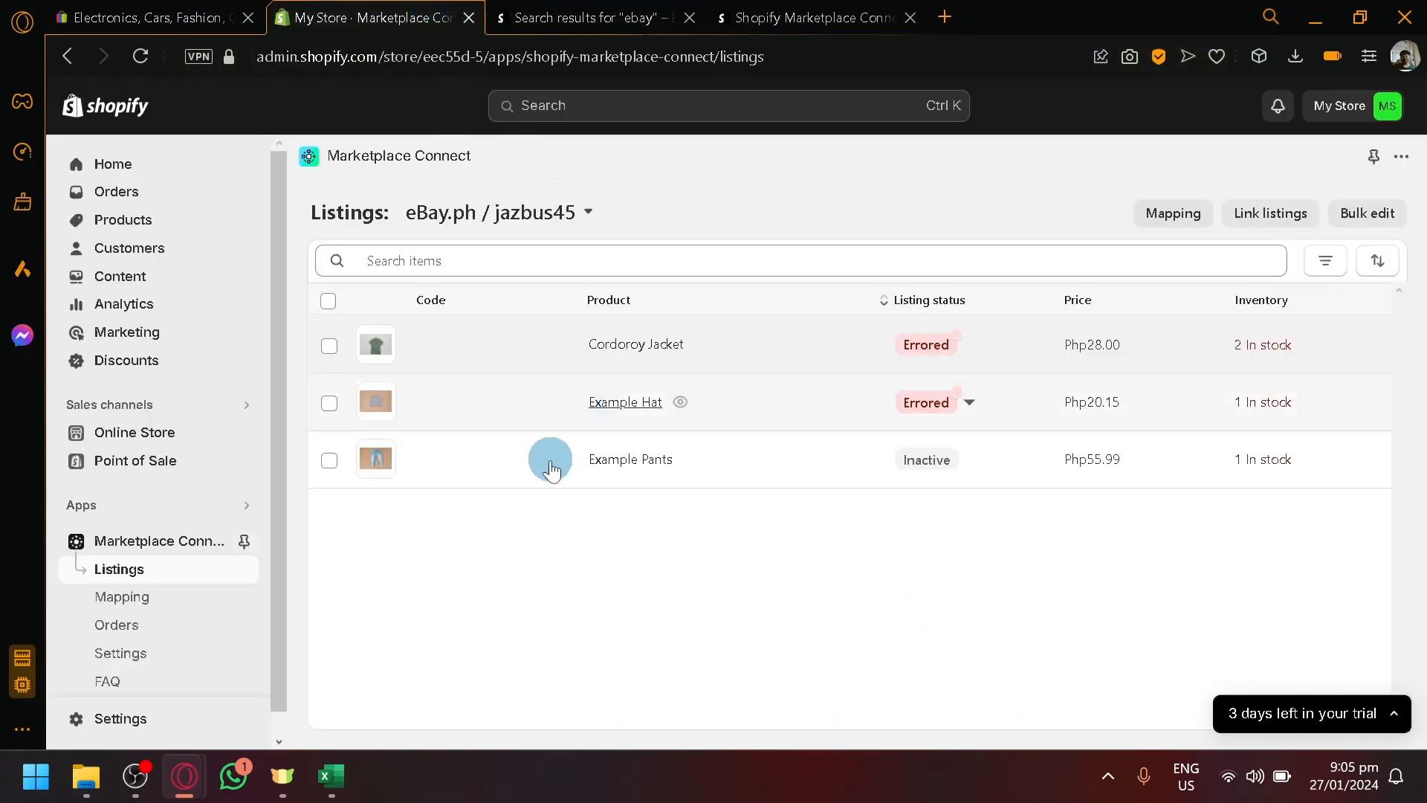
mouse_move(343, 775)
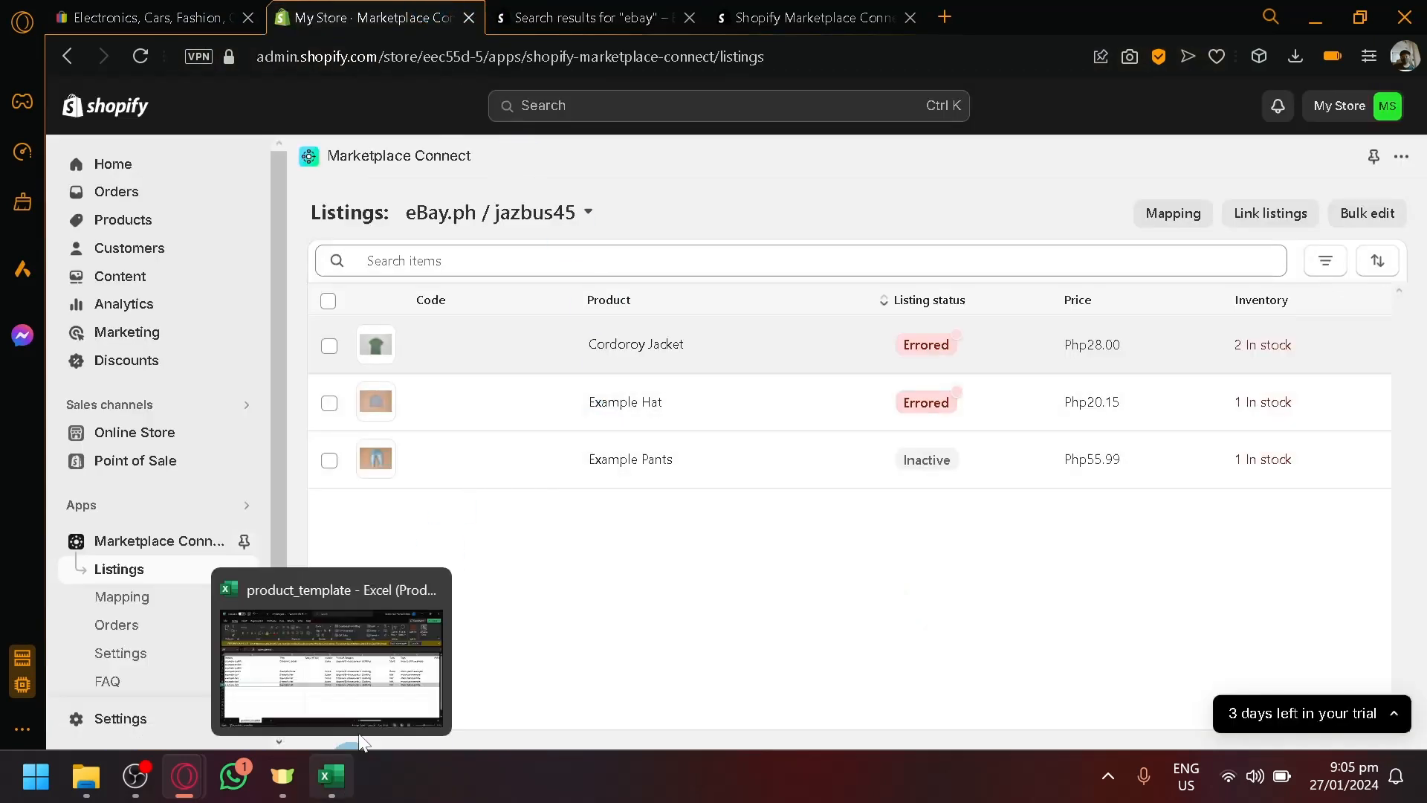
click(430, 589)
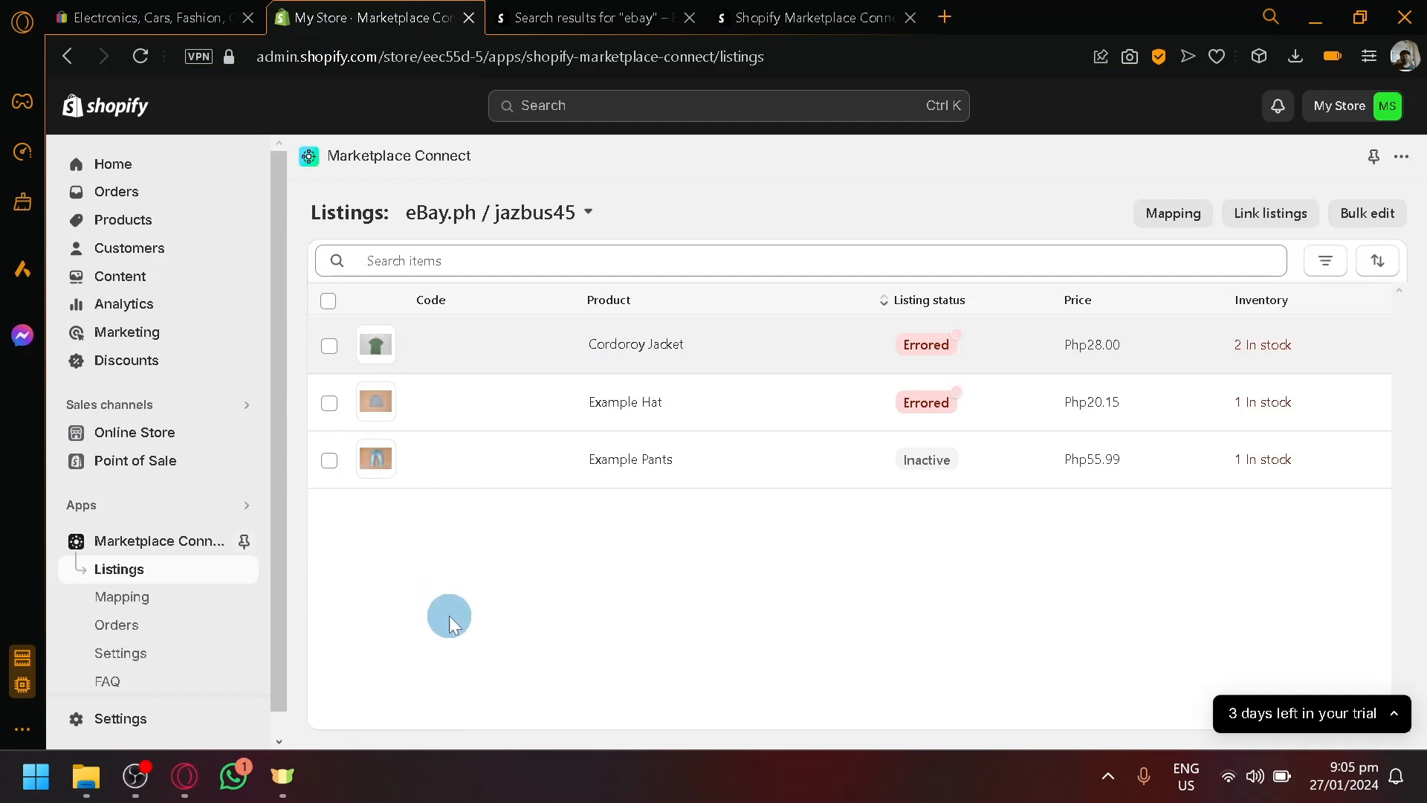